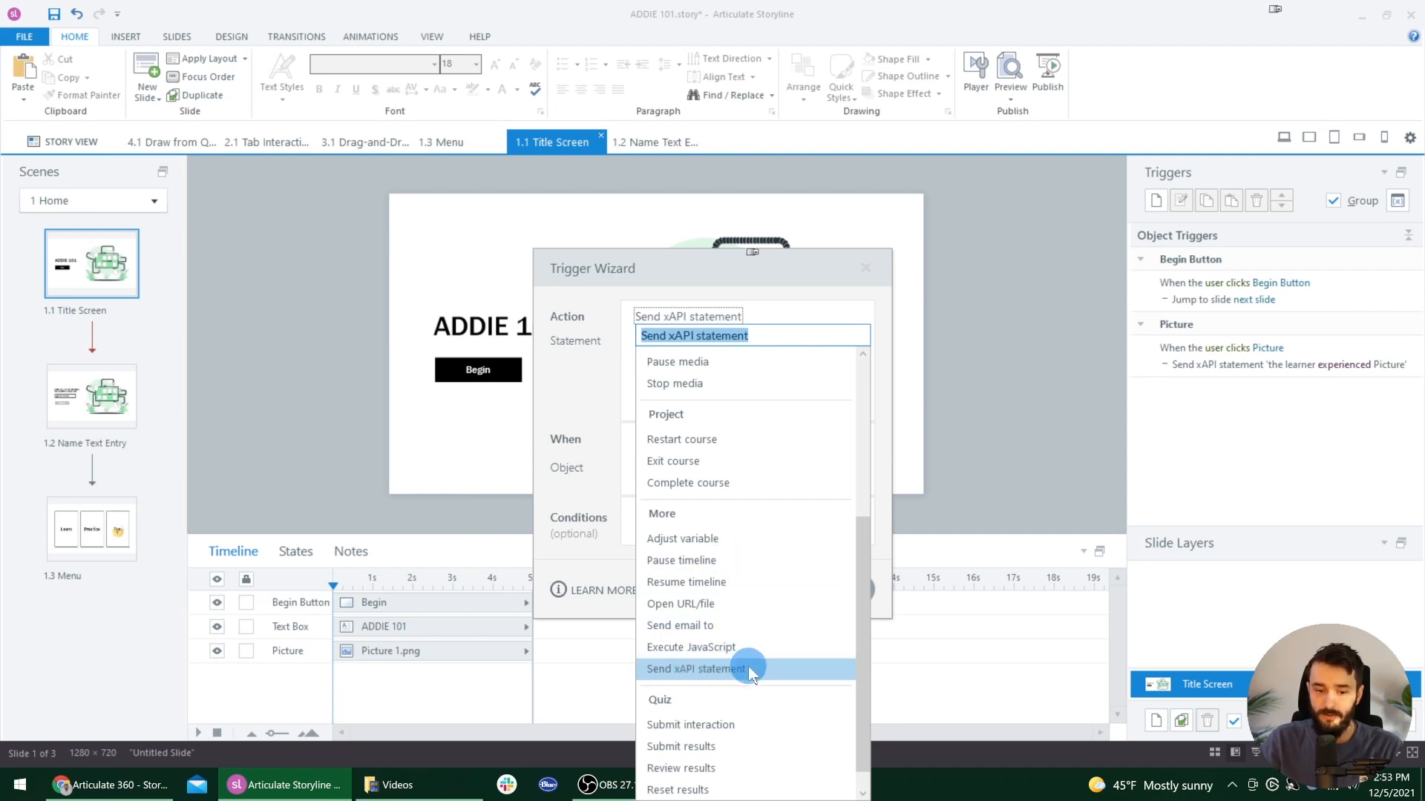
Step: Configure the trigger to send an xAPI statement with the verb "attempted" and this slide as its object
click(748, 665)
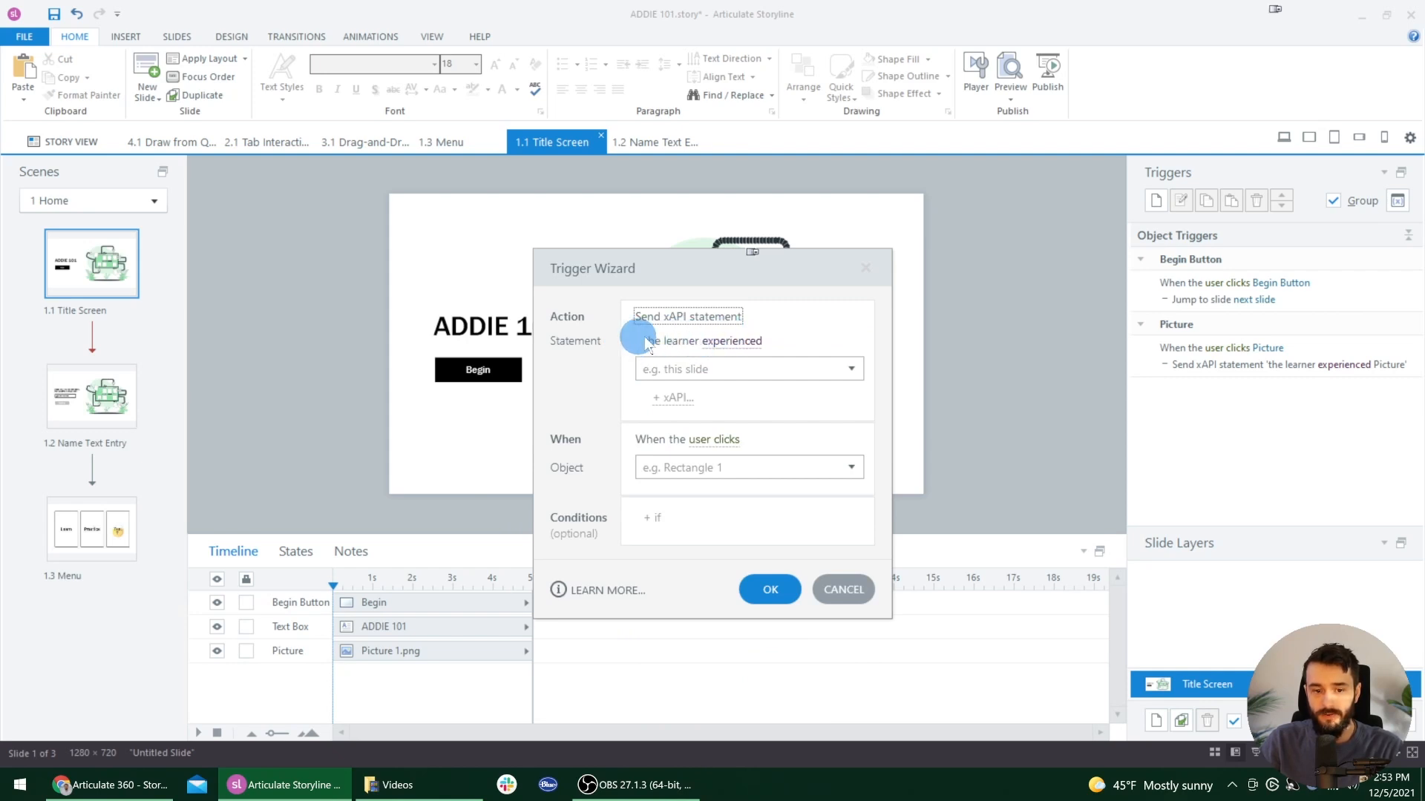
click(726, 341)
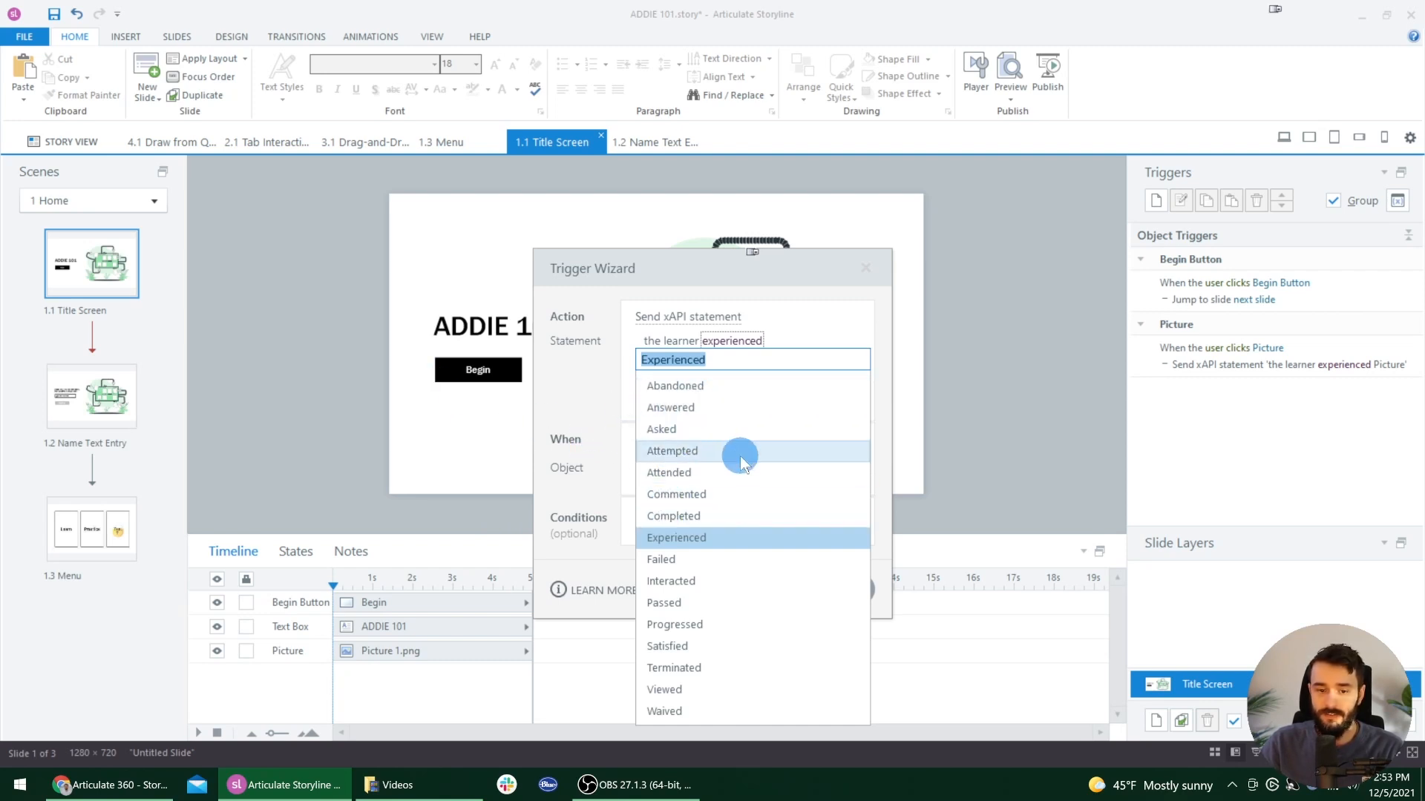
click(714, 450)
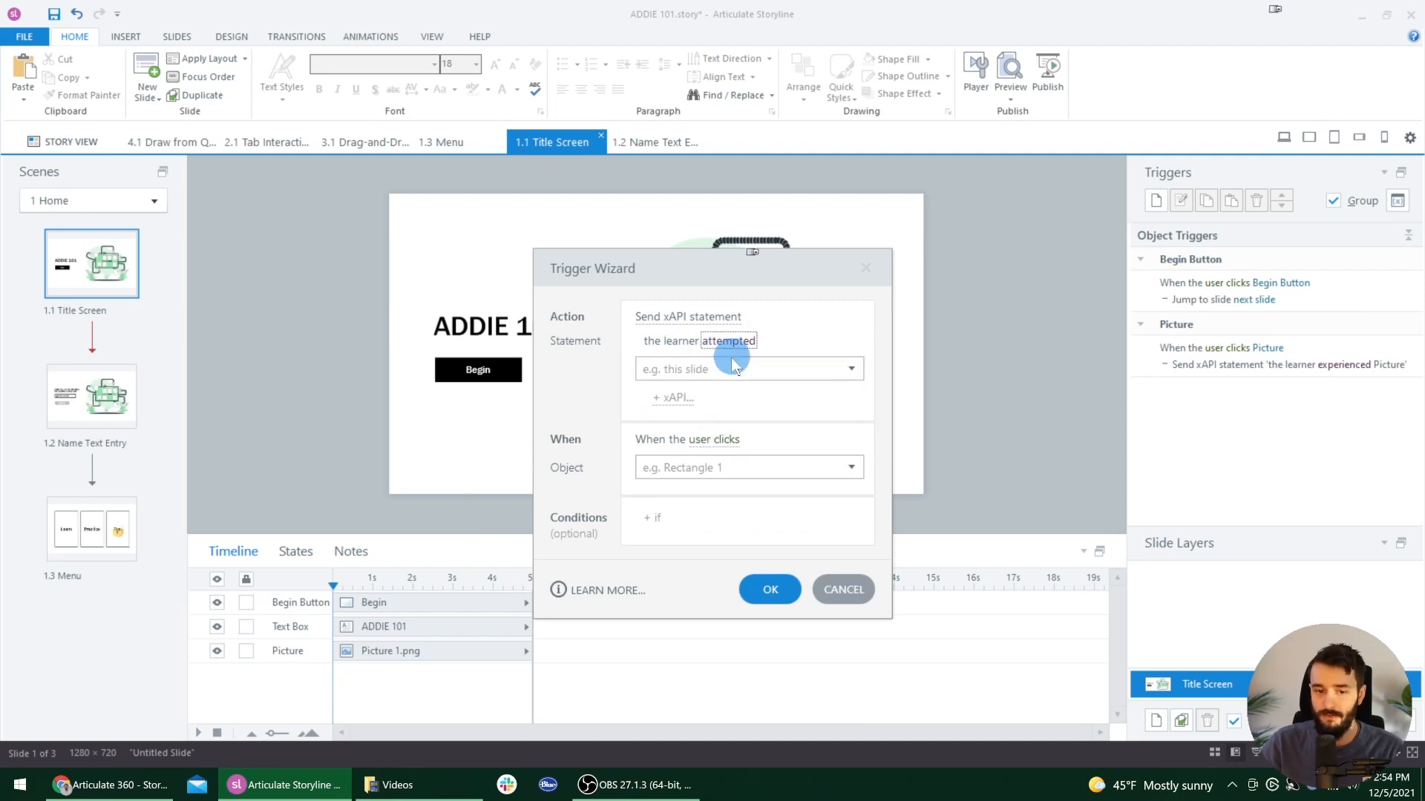
click(710, 371)
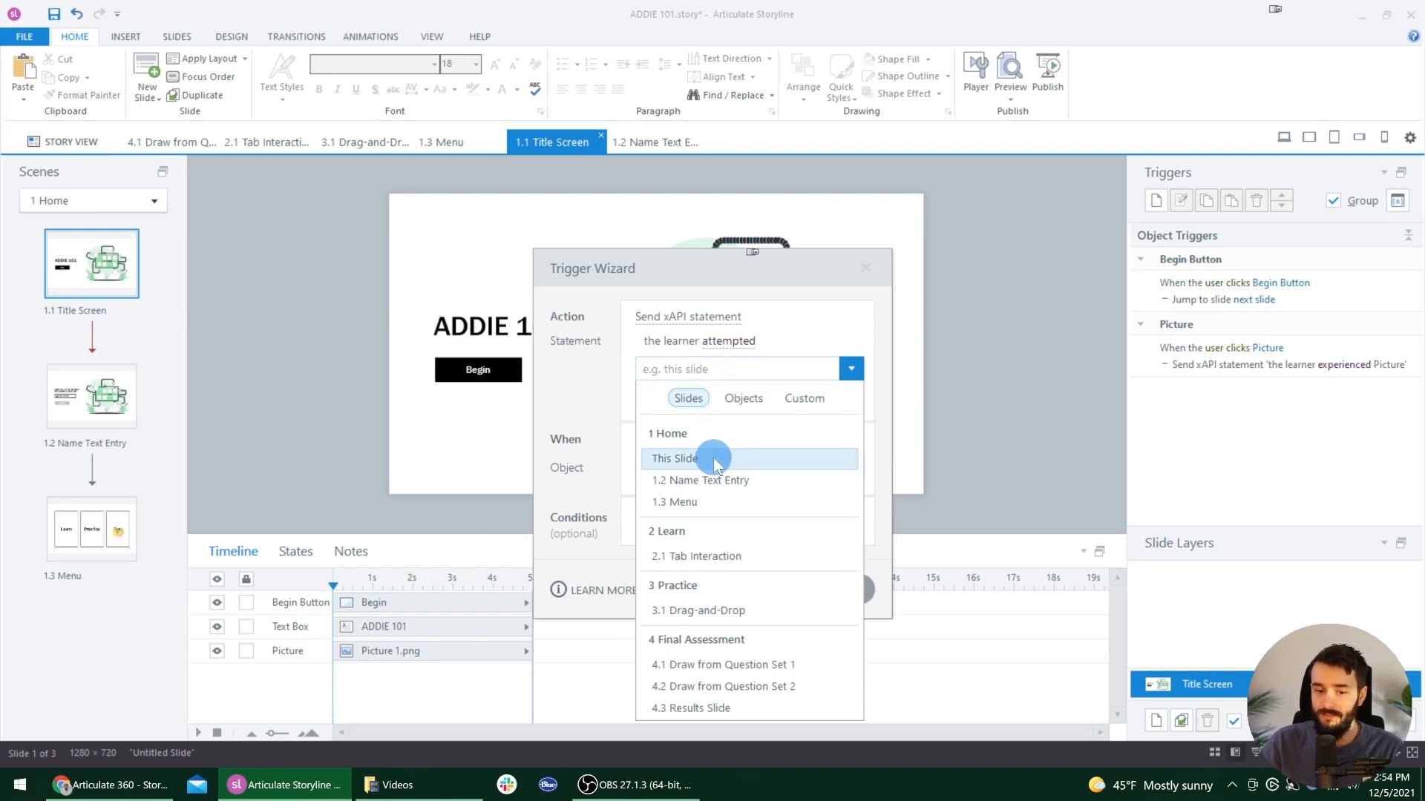
click(730, 400)
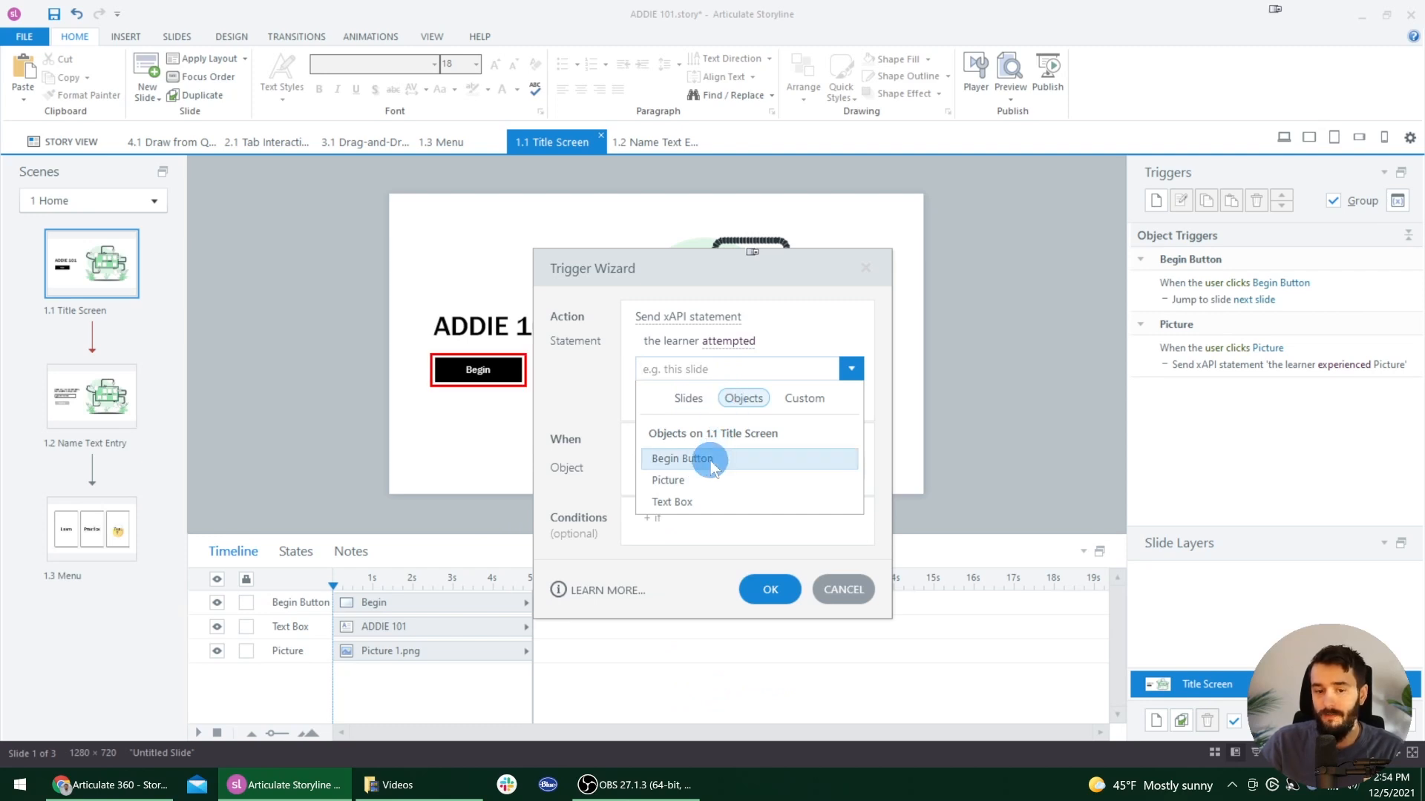
click(688, 397)
click(690, 458)
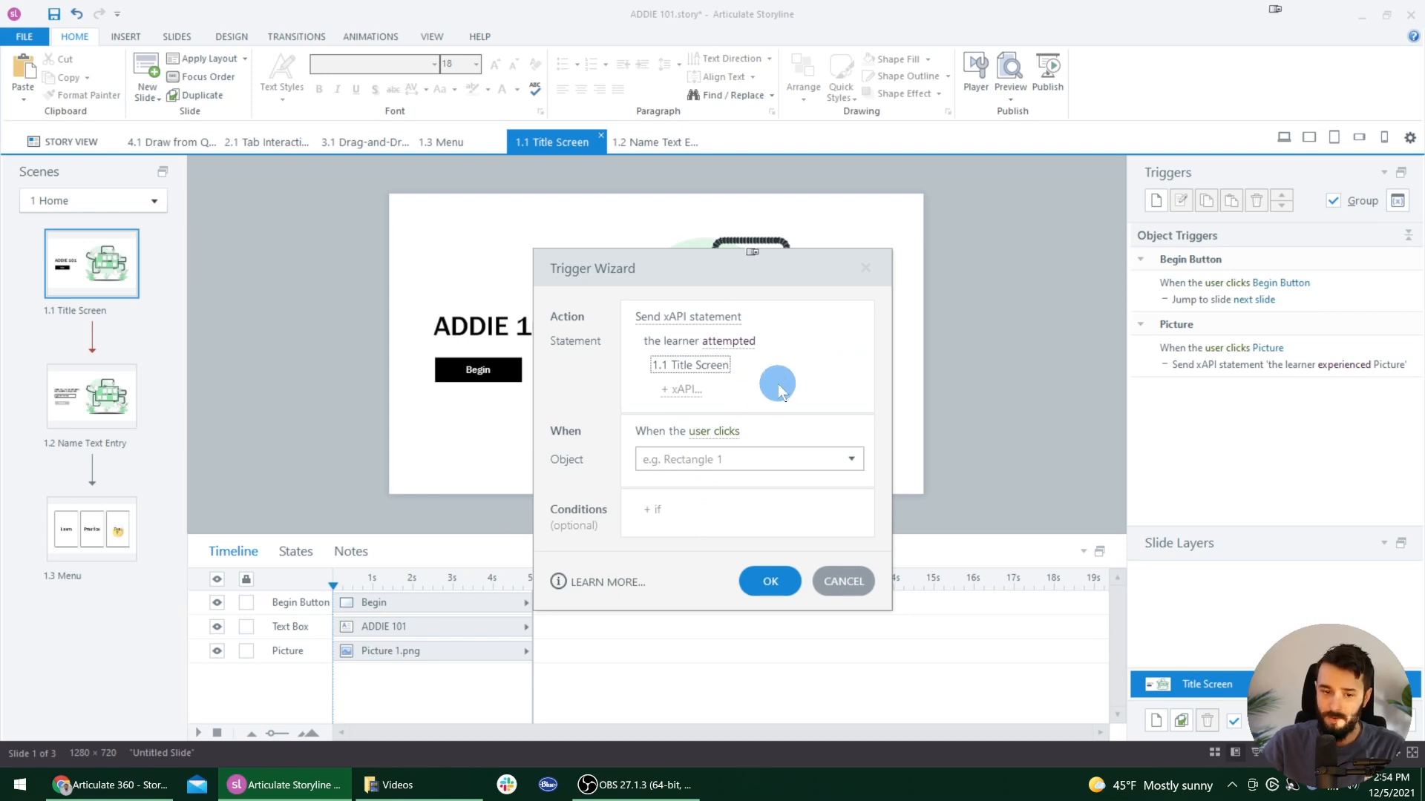
click(726, 343)
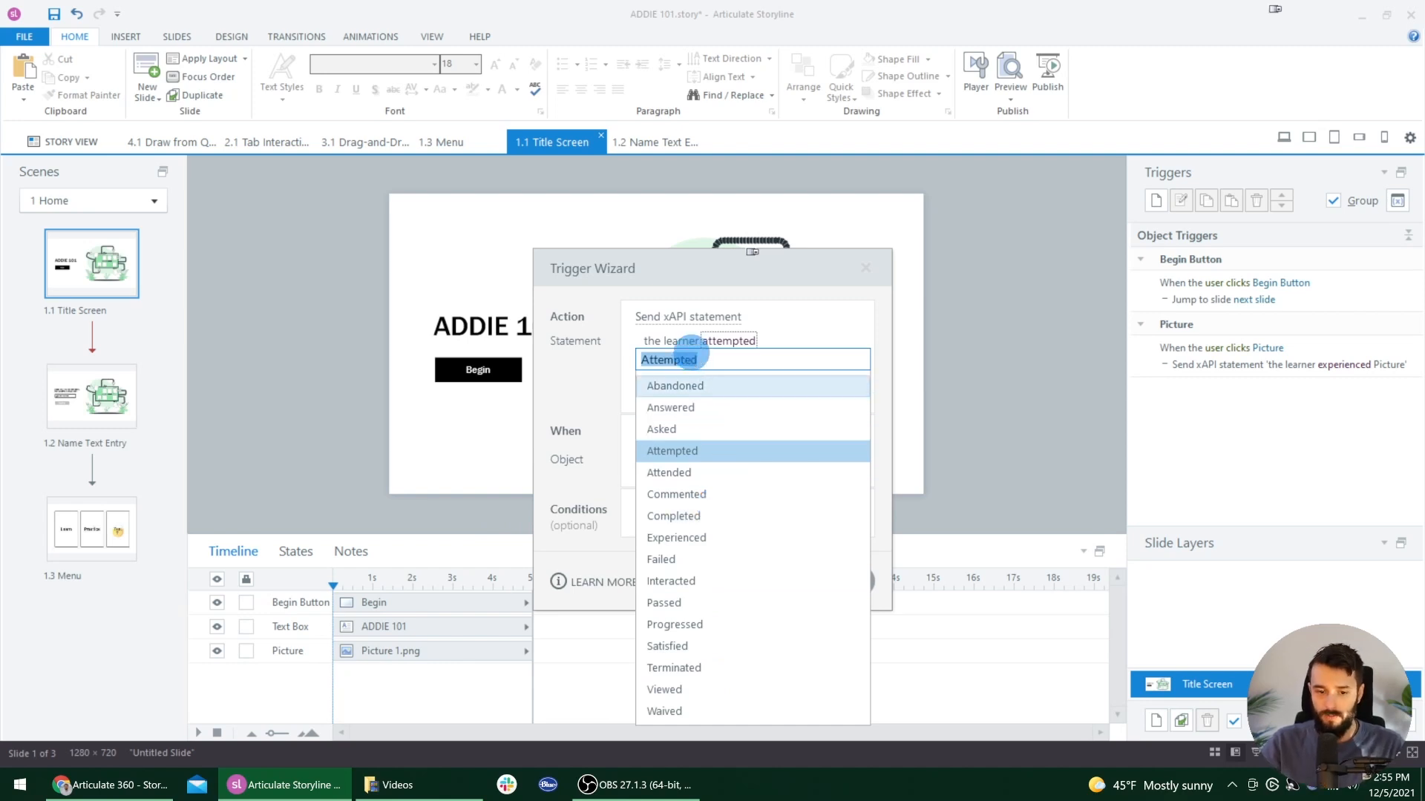
text(Selected)
click(577, 362)
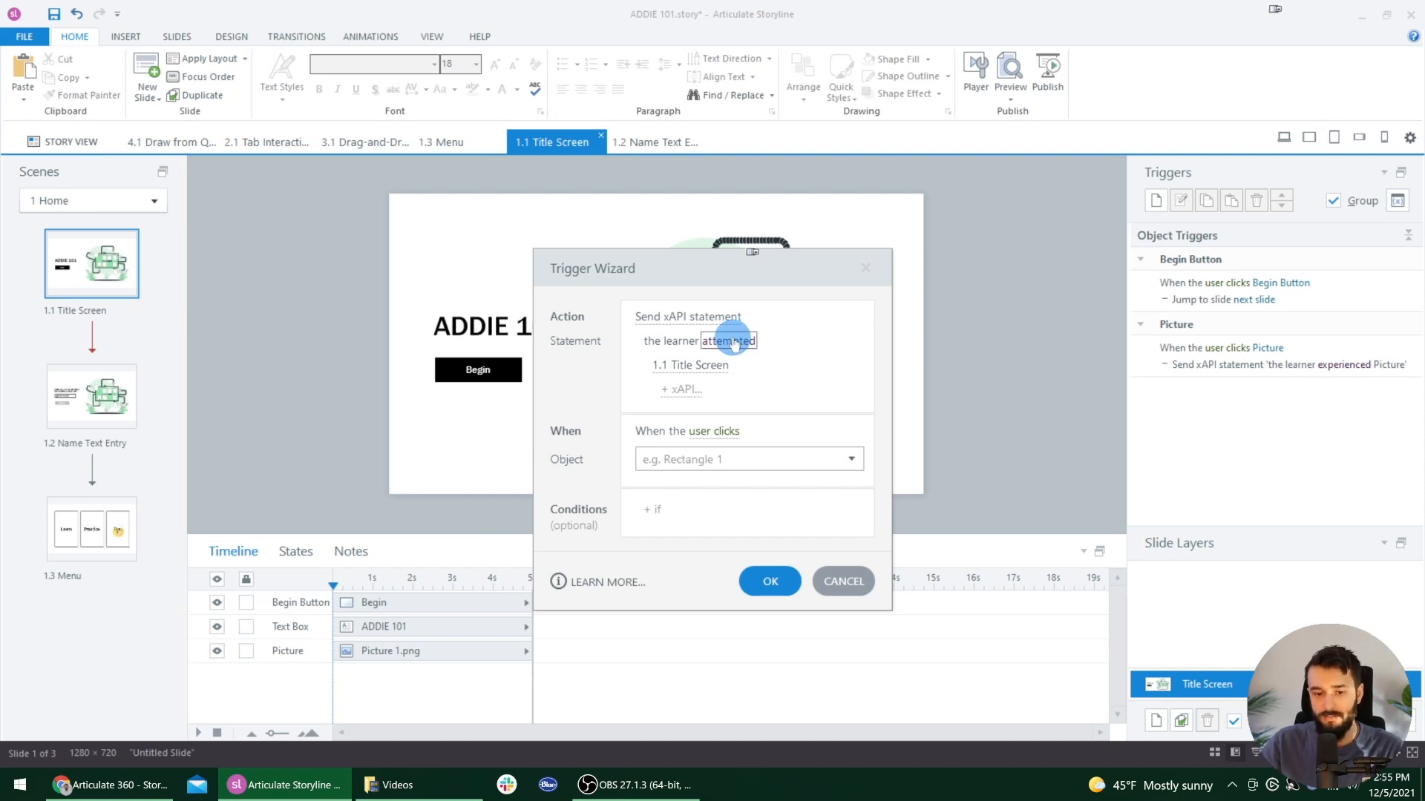
Step: Replace the xAPI statement's object with the custom text "ADDIE 101"
click(697, 365)
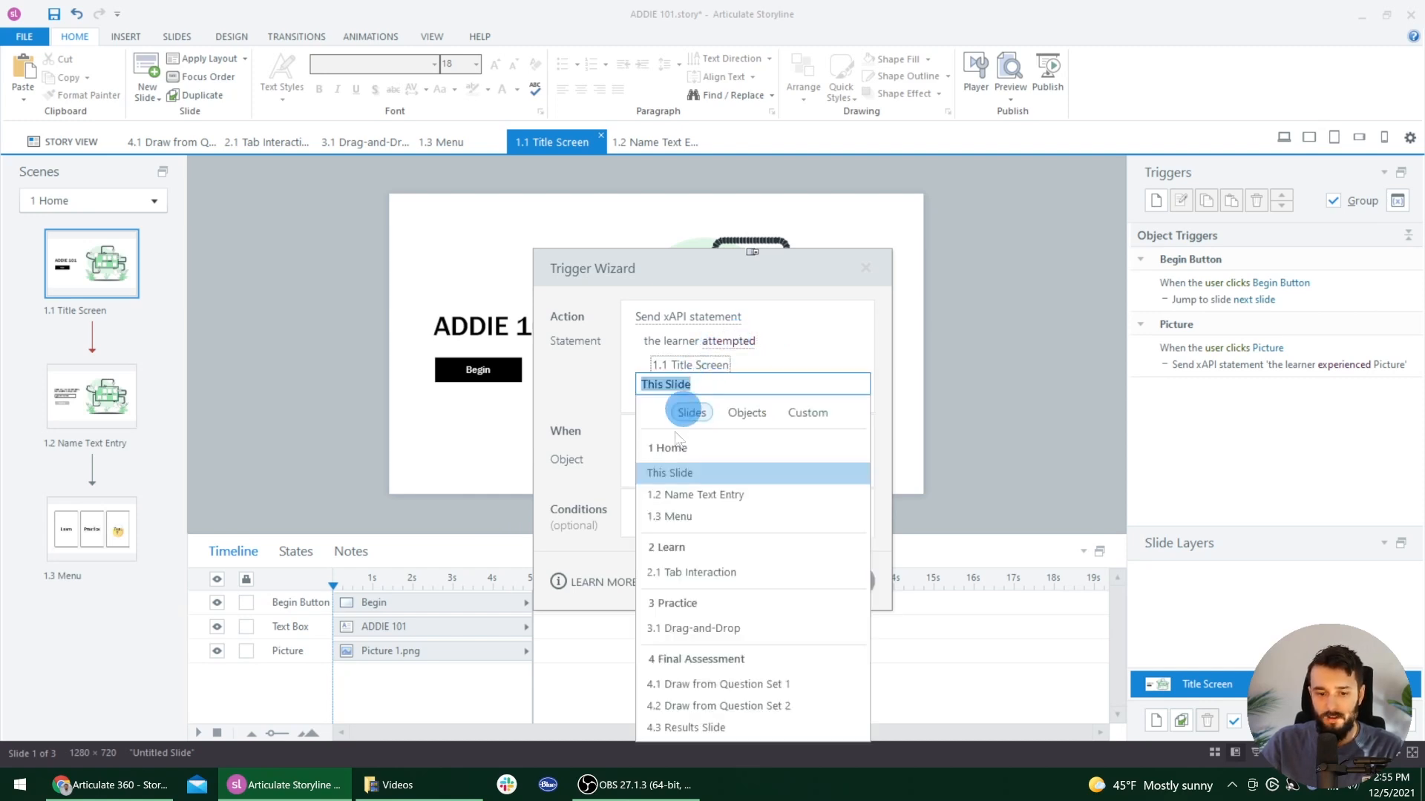
click(742, 414)
click(809, 413)
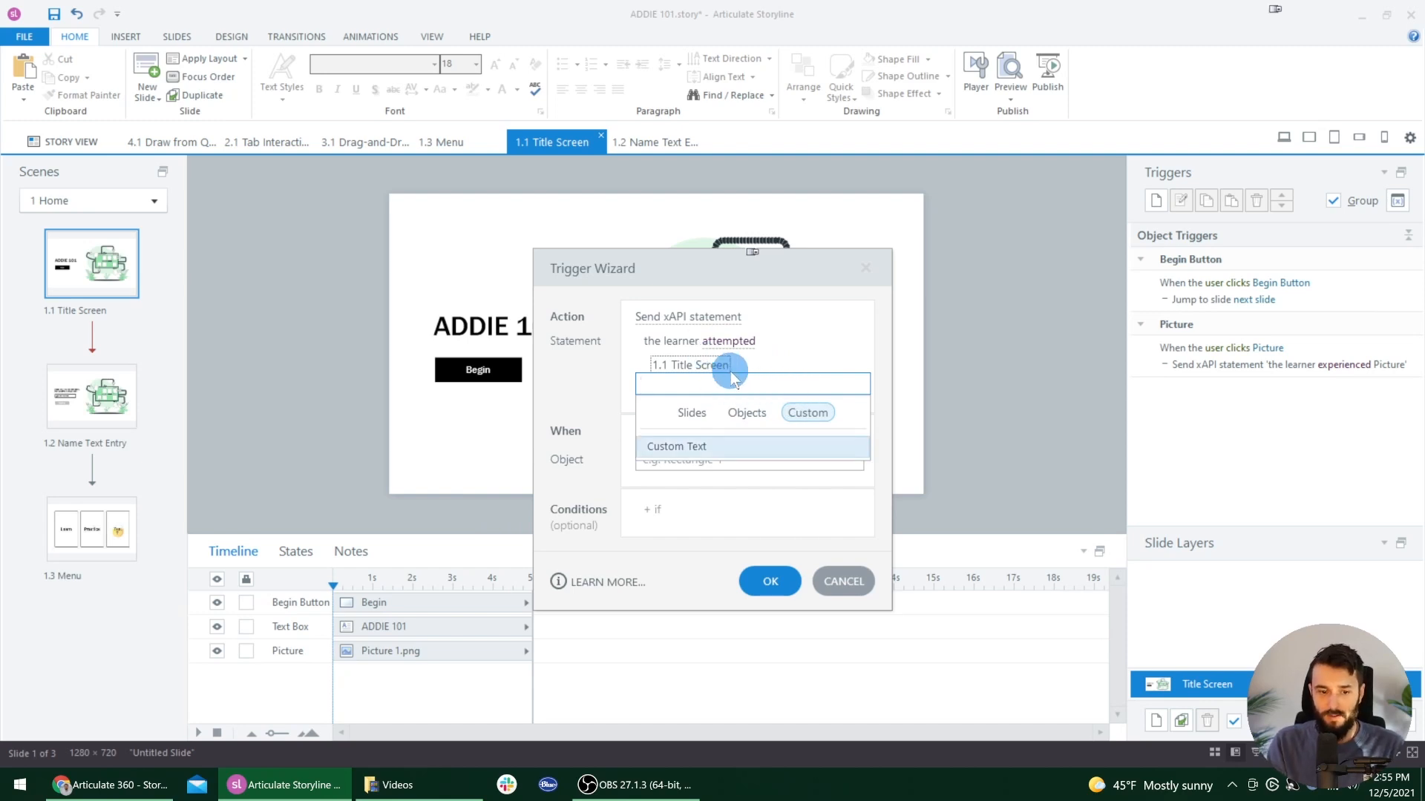
text(ADDIE 101)
key(Return)
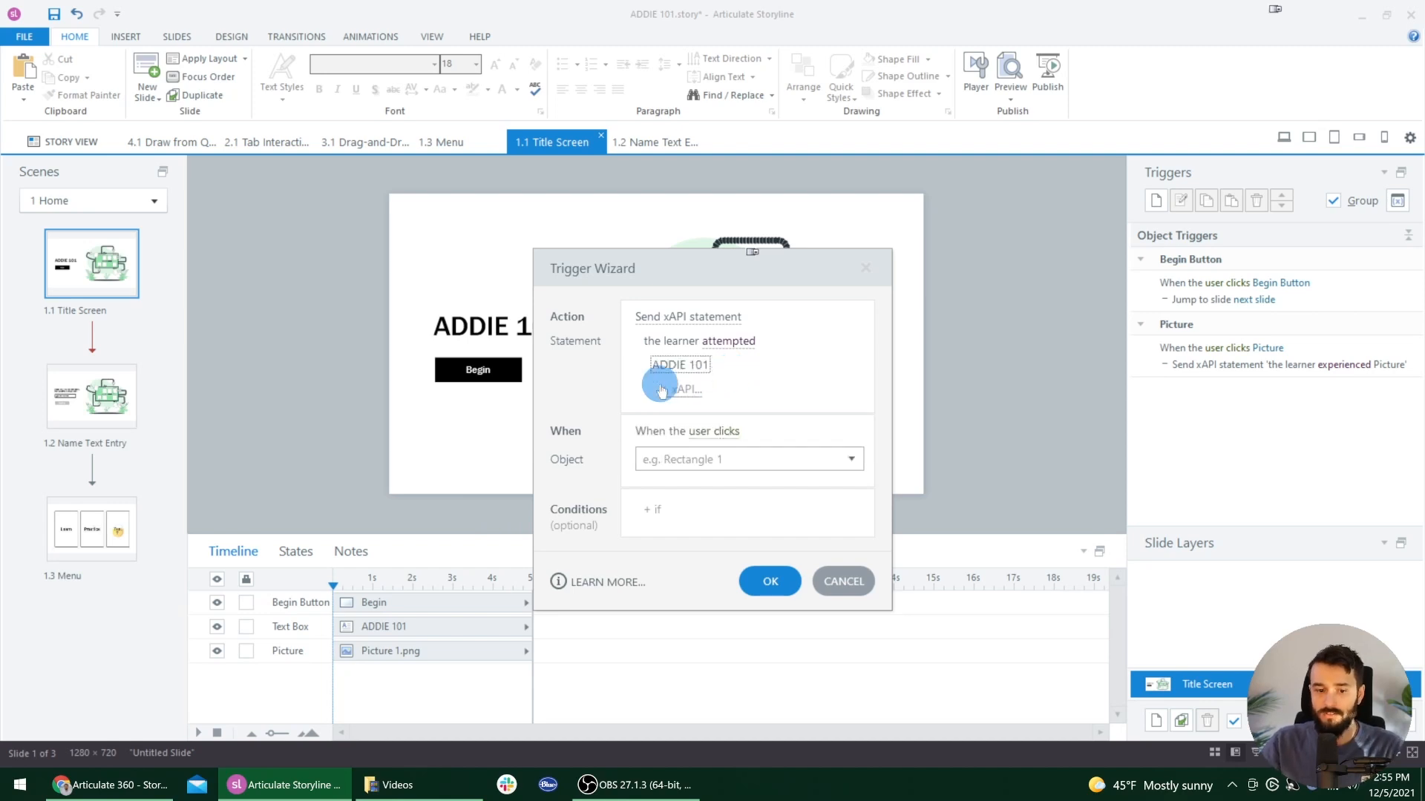
Step: Set the xAPI trigger to fire when the timeline starts on this slide
drag(616, 264, 859, 208)
drag(994, 228, 675, 228)
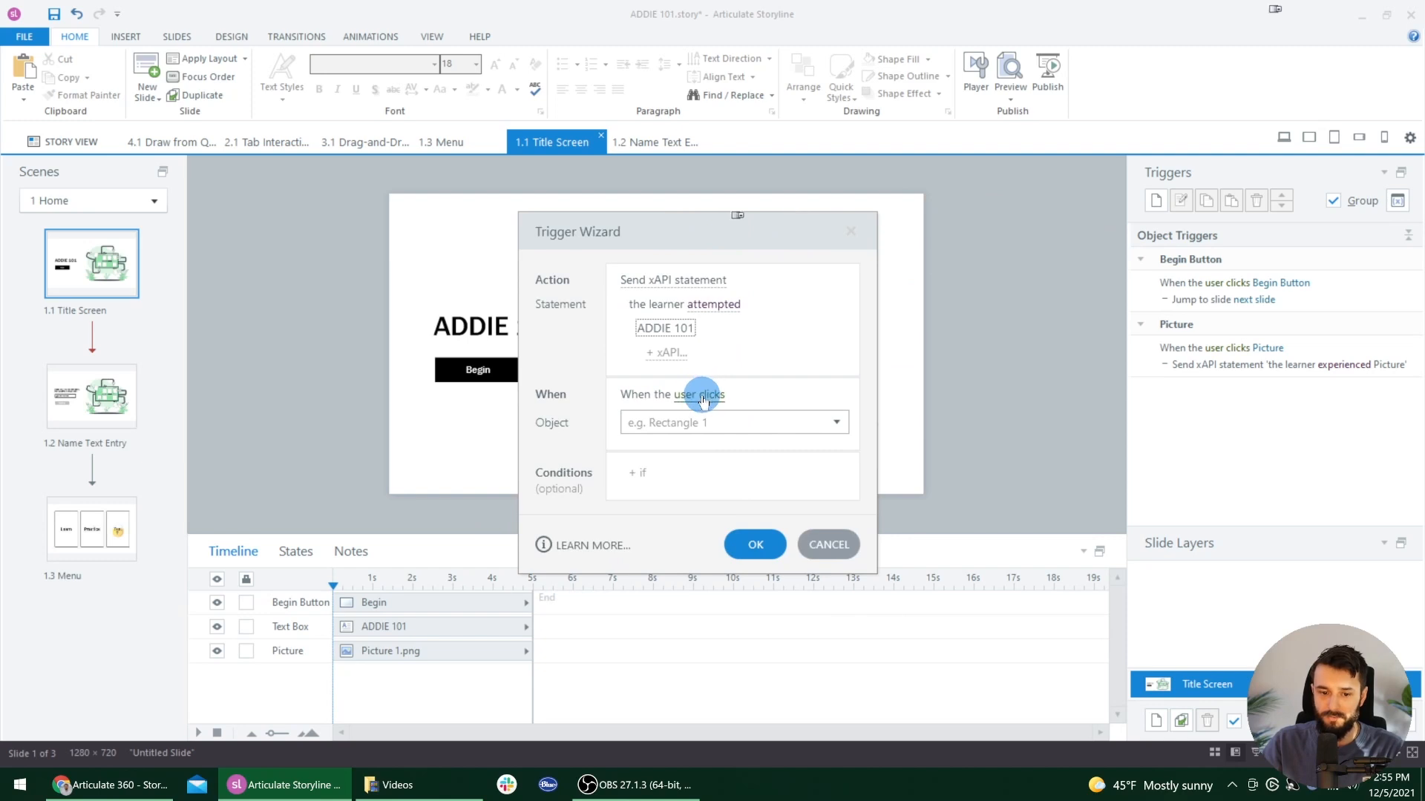
click(696, 395)
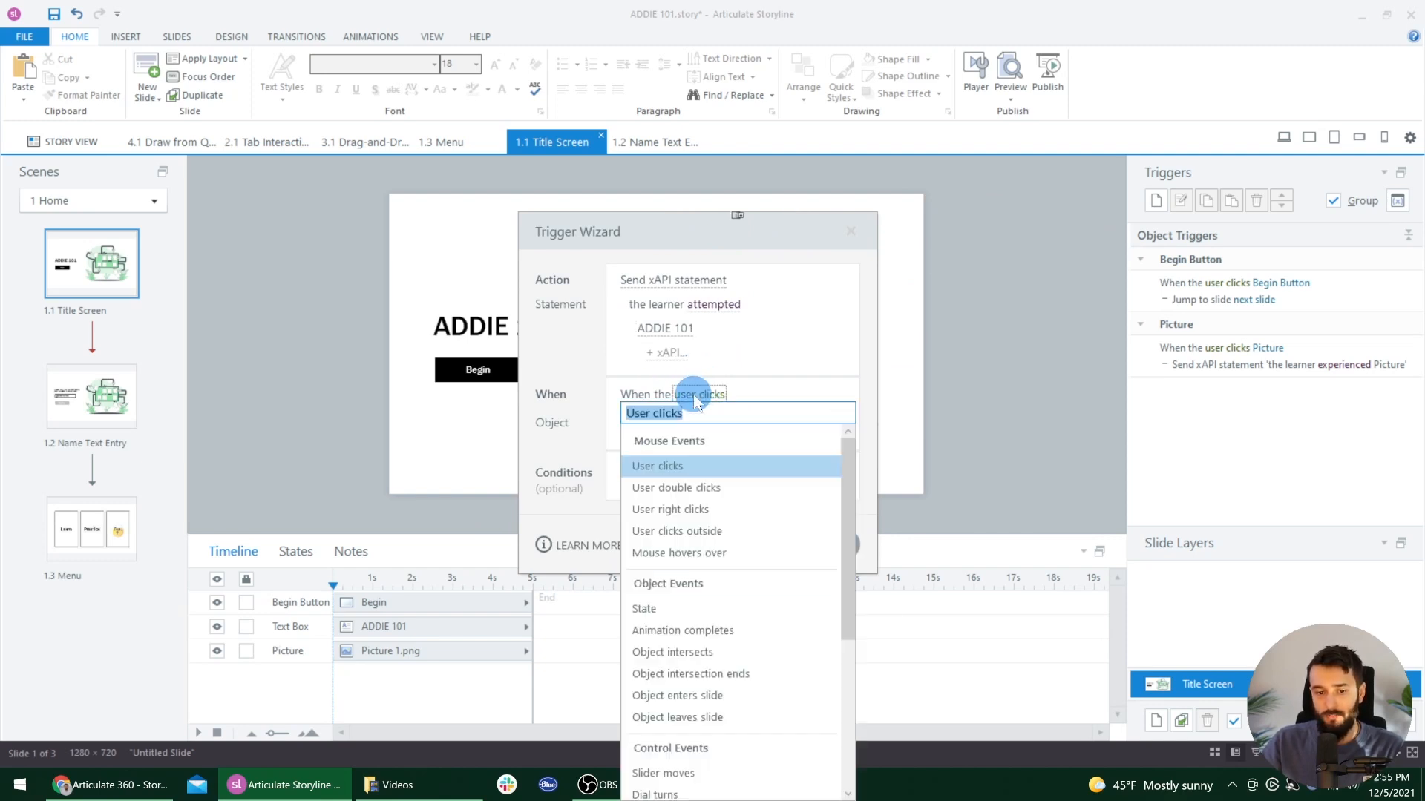
scroll(701, 601, down, 4)
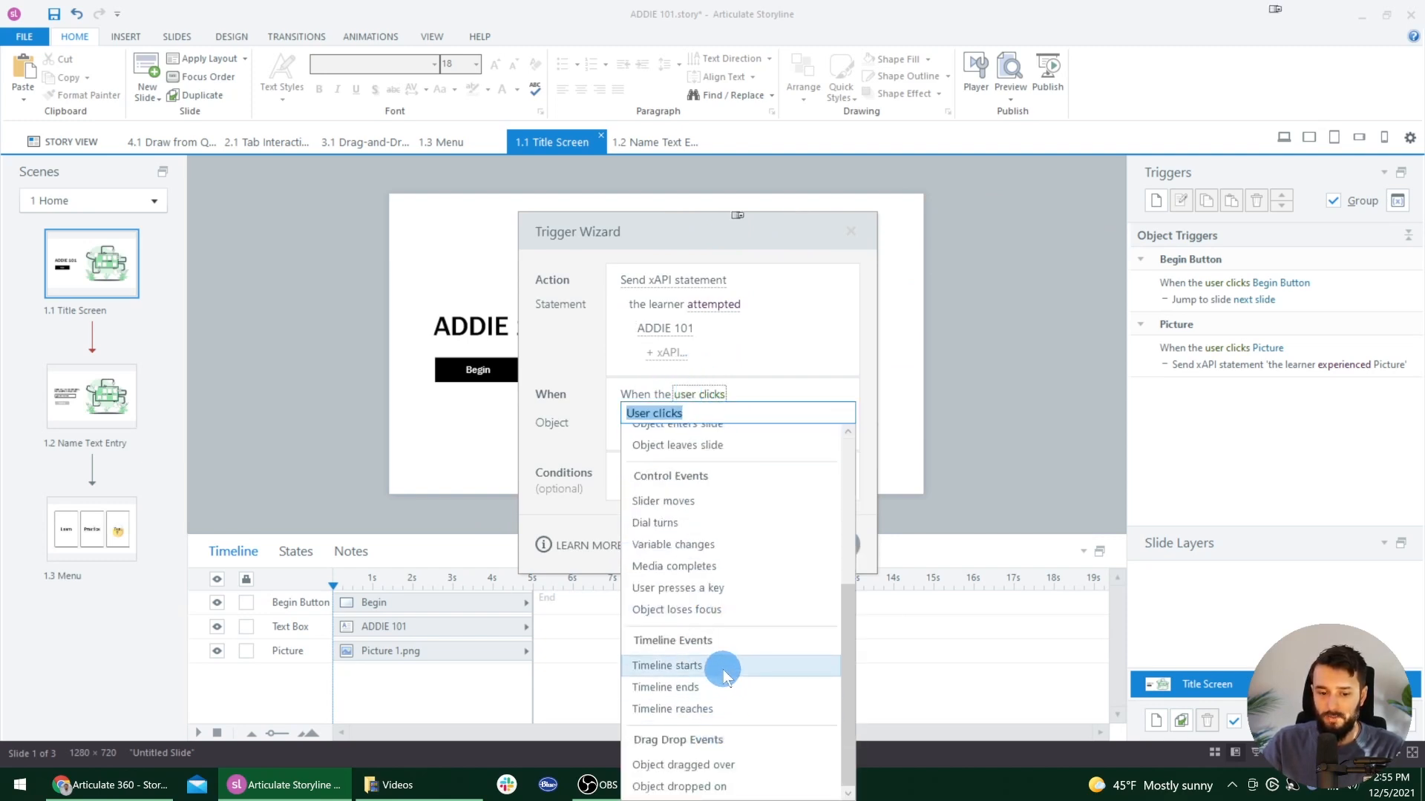
click(725, 671)
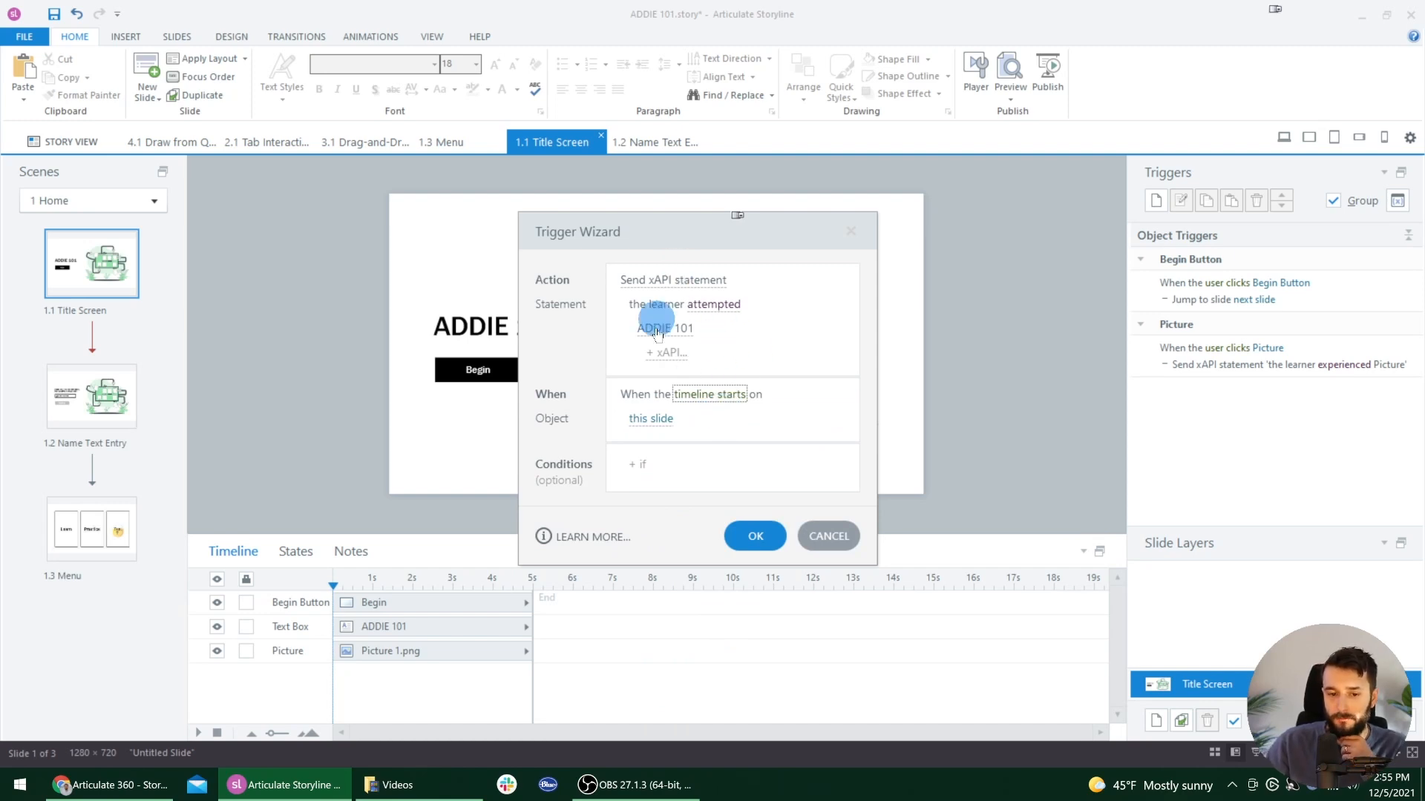
Step: Examine the statement's JSON in the xAPI Statement Editor and the list of available verbs
drag(672, 244, 765, 224)
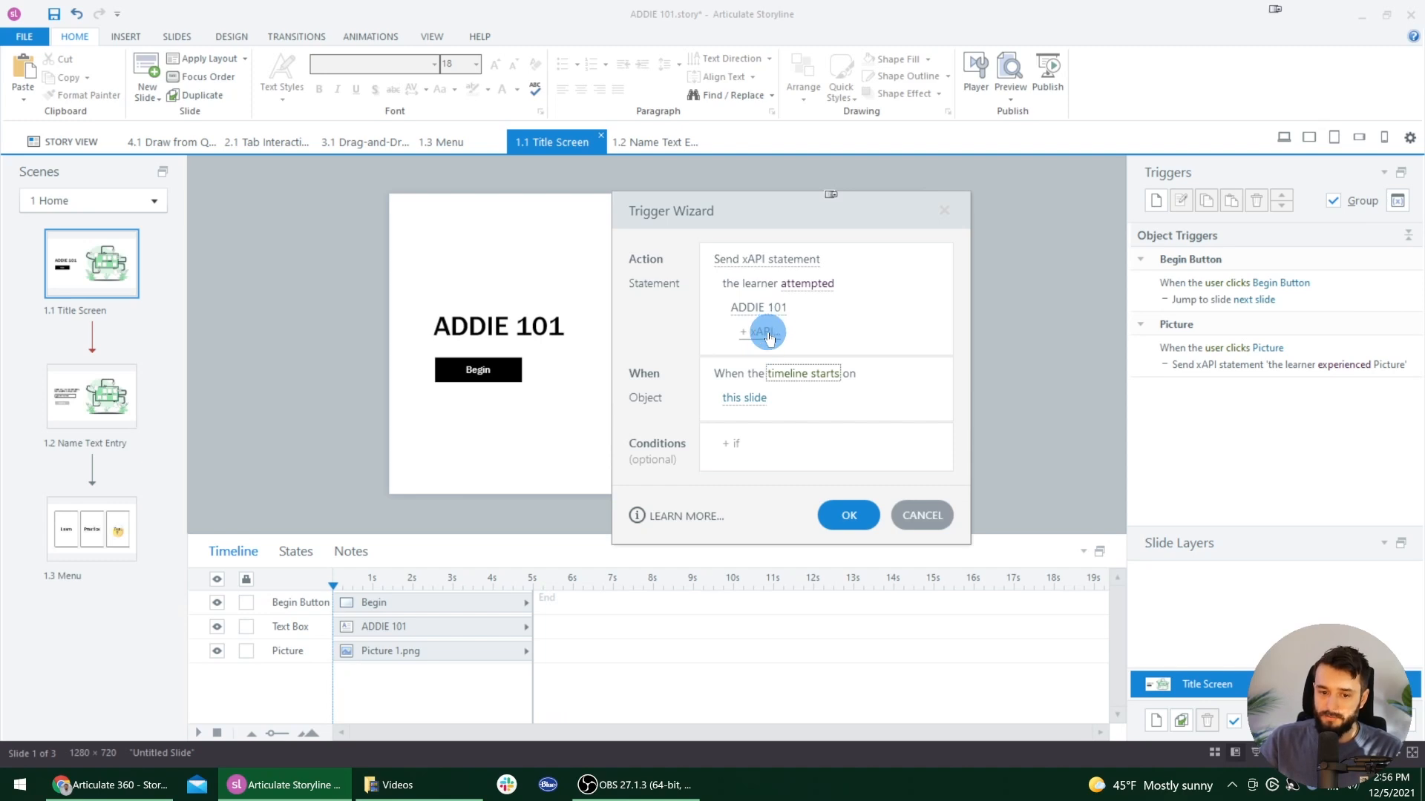
click(765, 332)
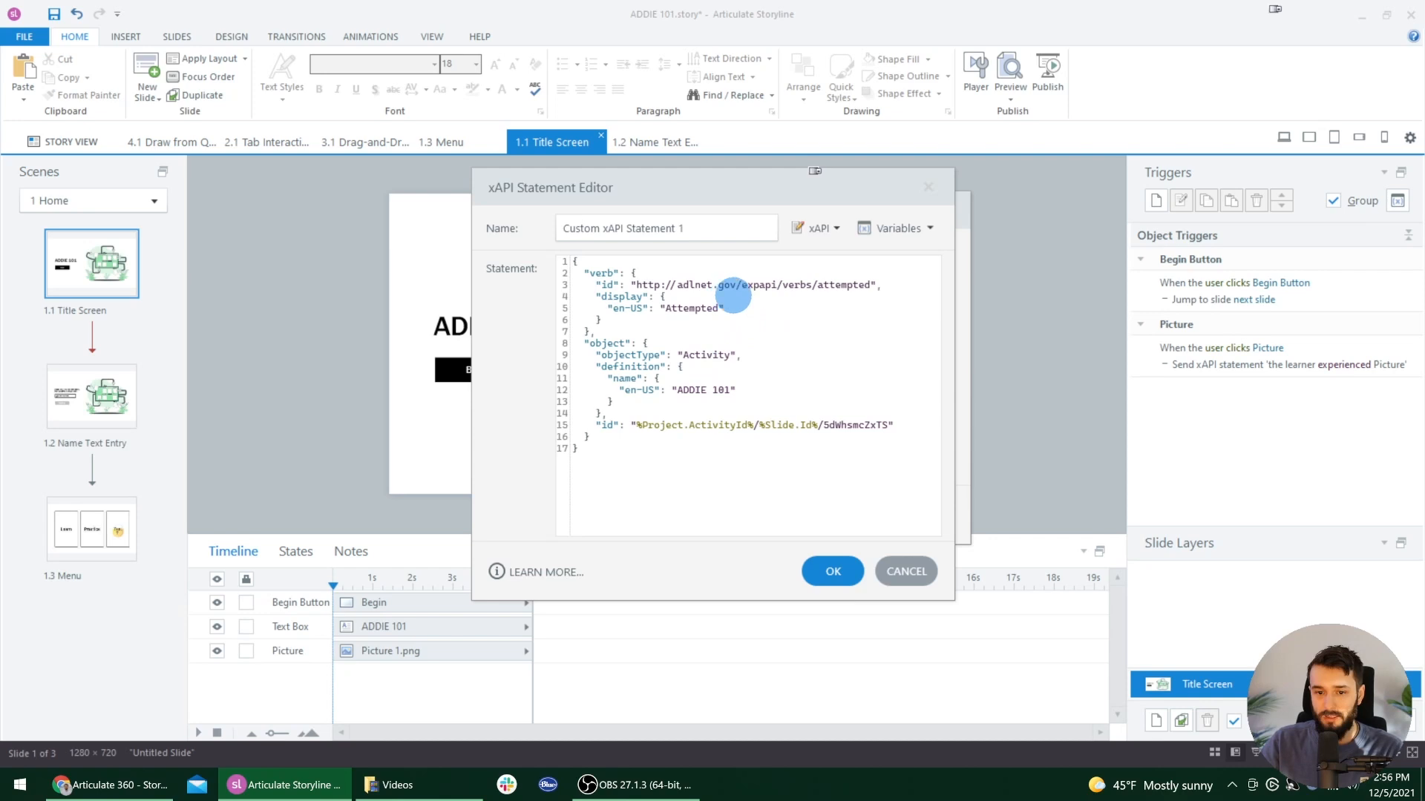
click(902, 570)
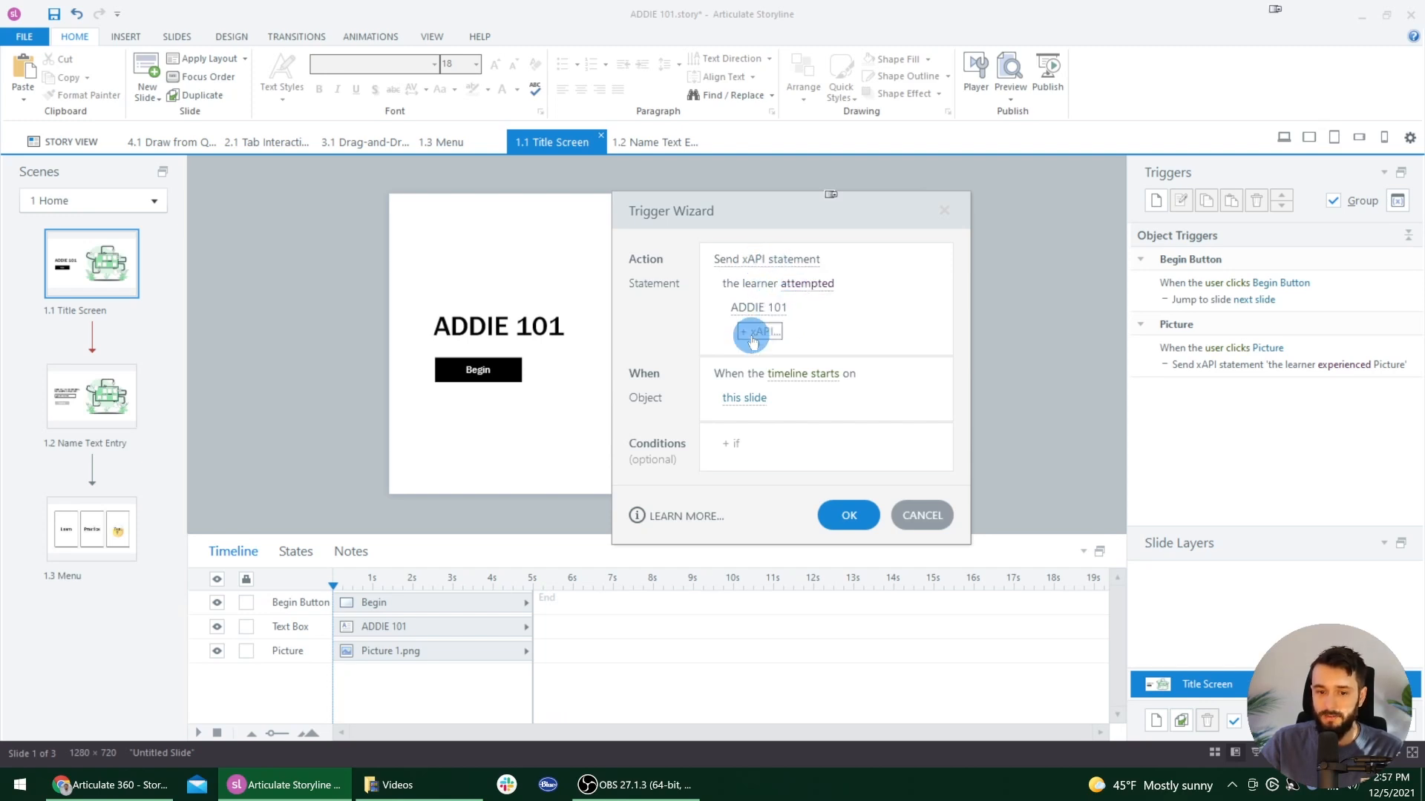
click(791, 287)
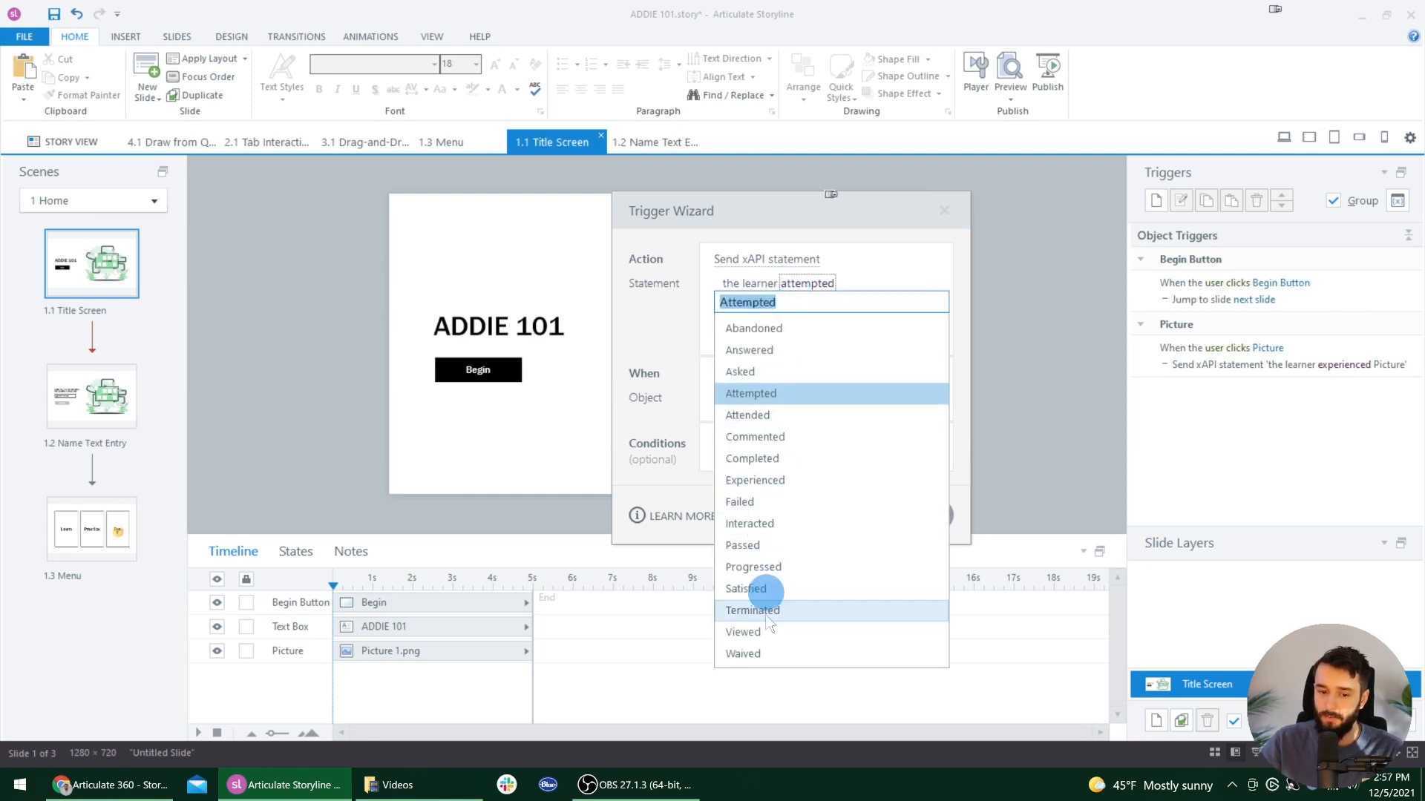
click(690, 304)
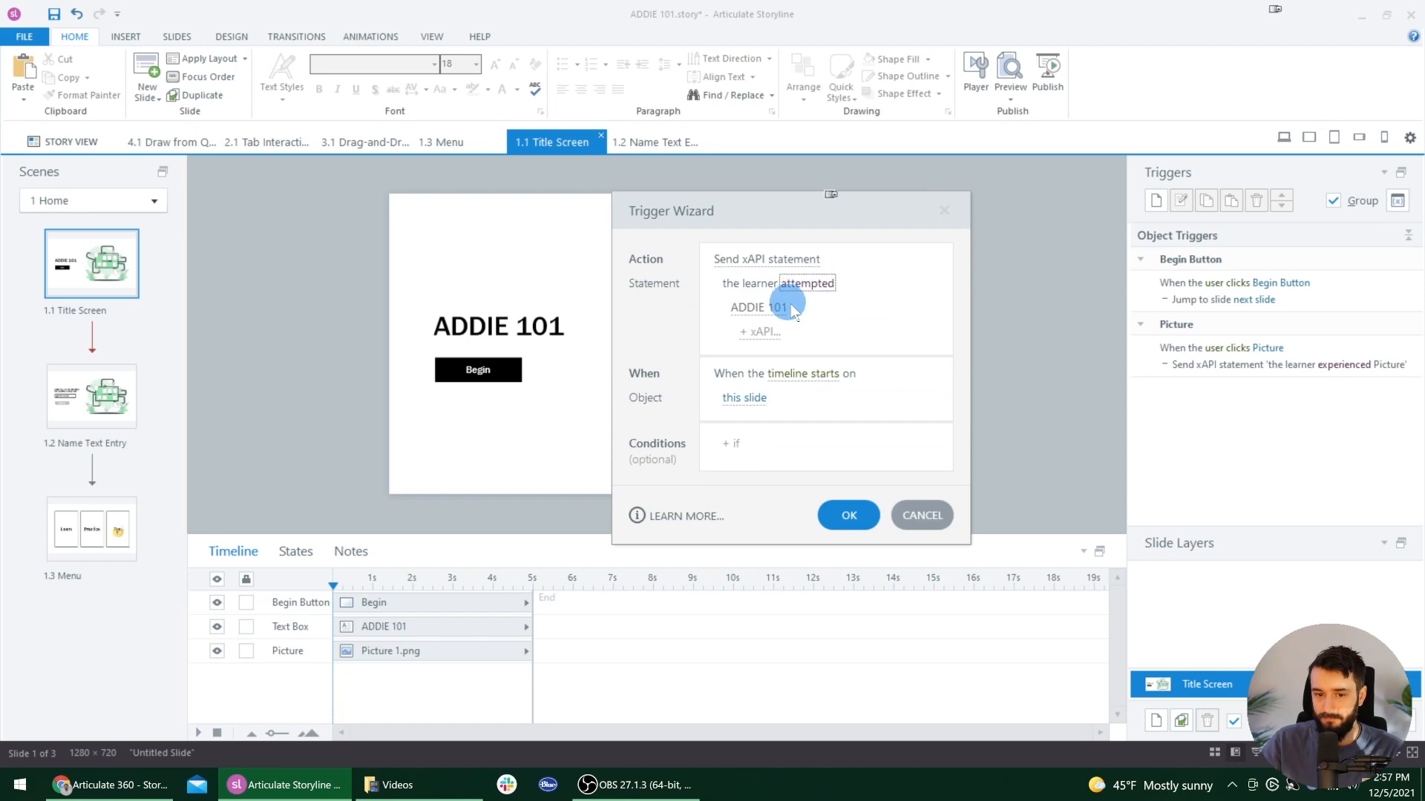
click(762, 338)
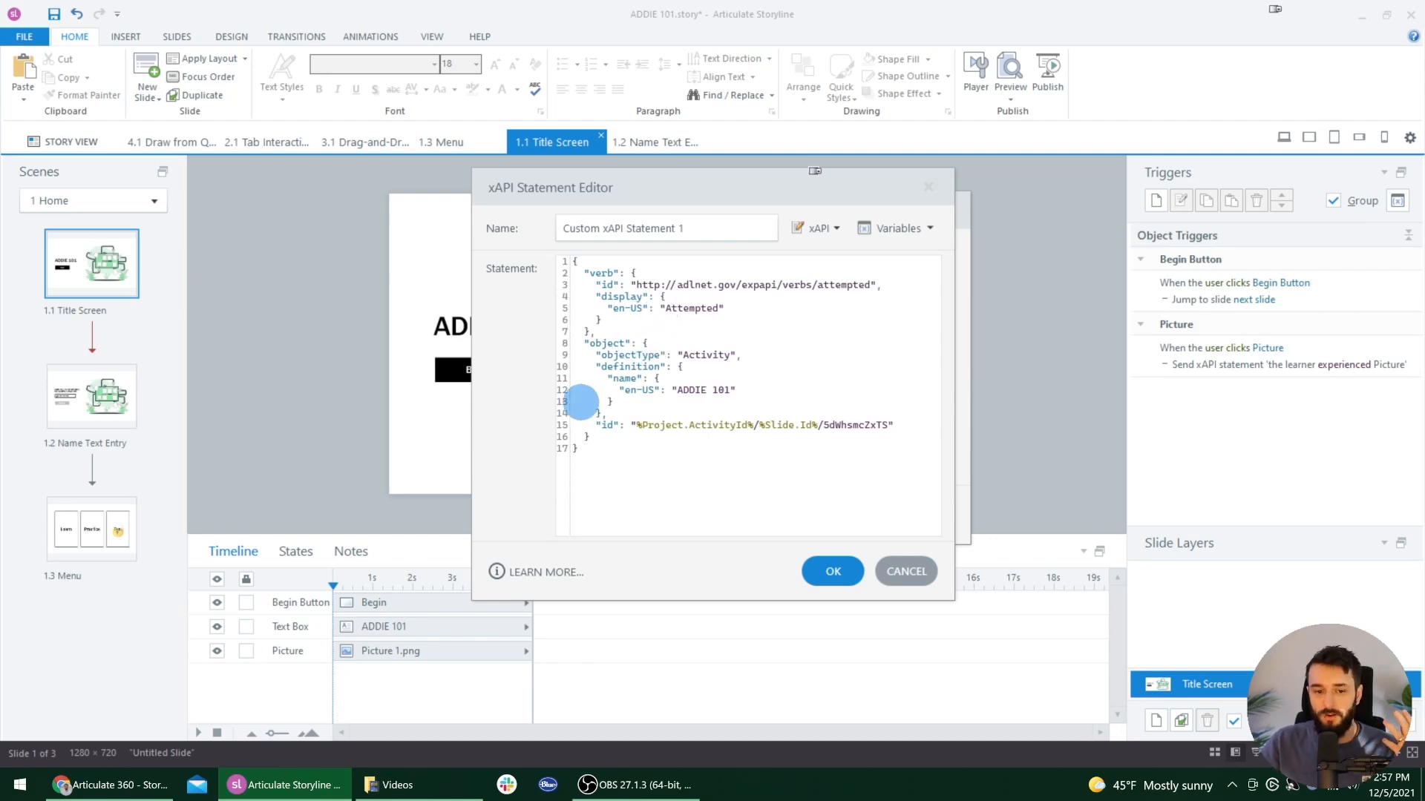
Step: Switch to the browser and look over the "How to Send Custom xAPI Statements in 2021" tutorial up to its title
click(119, 788)
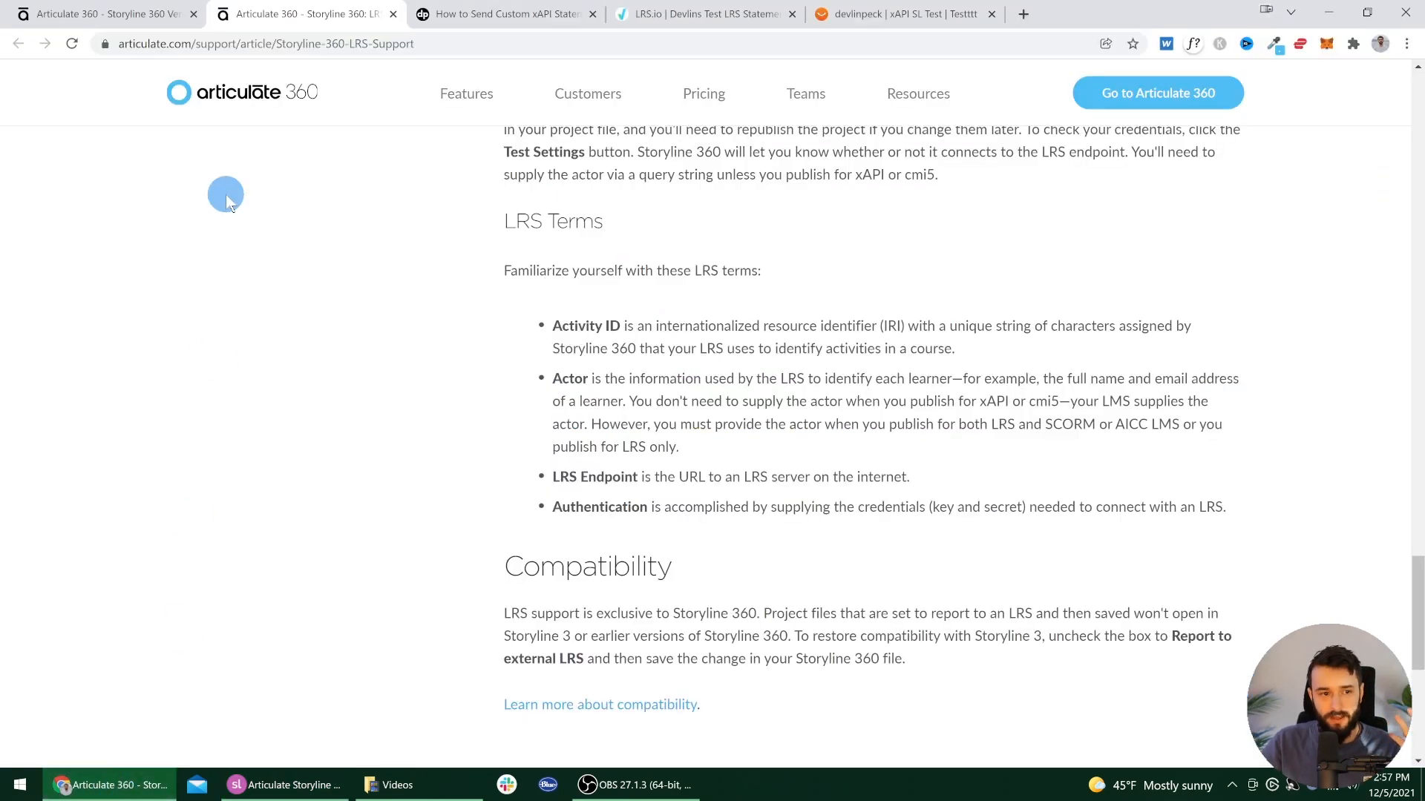
click(441, 14)
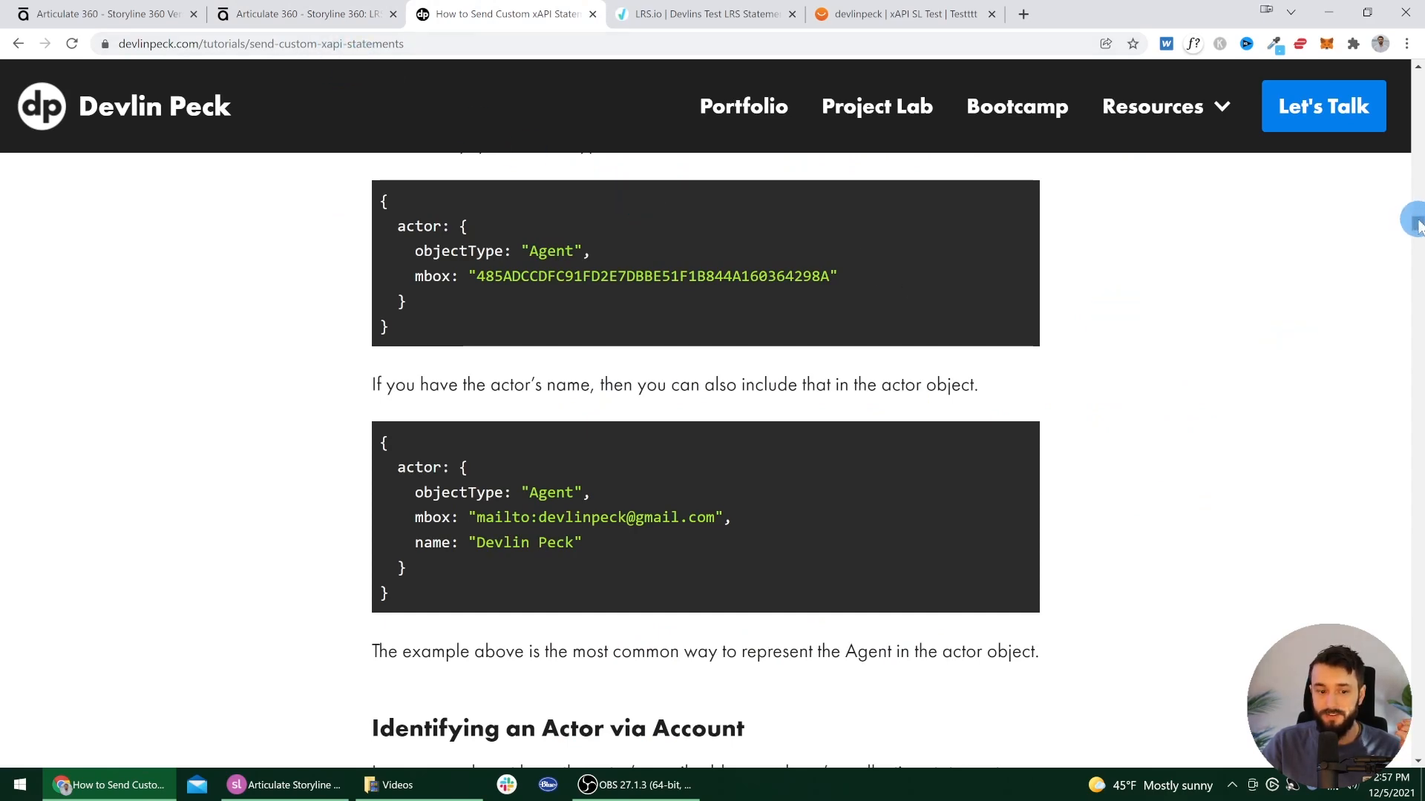
scroll(1165, 408, up, 5)
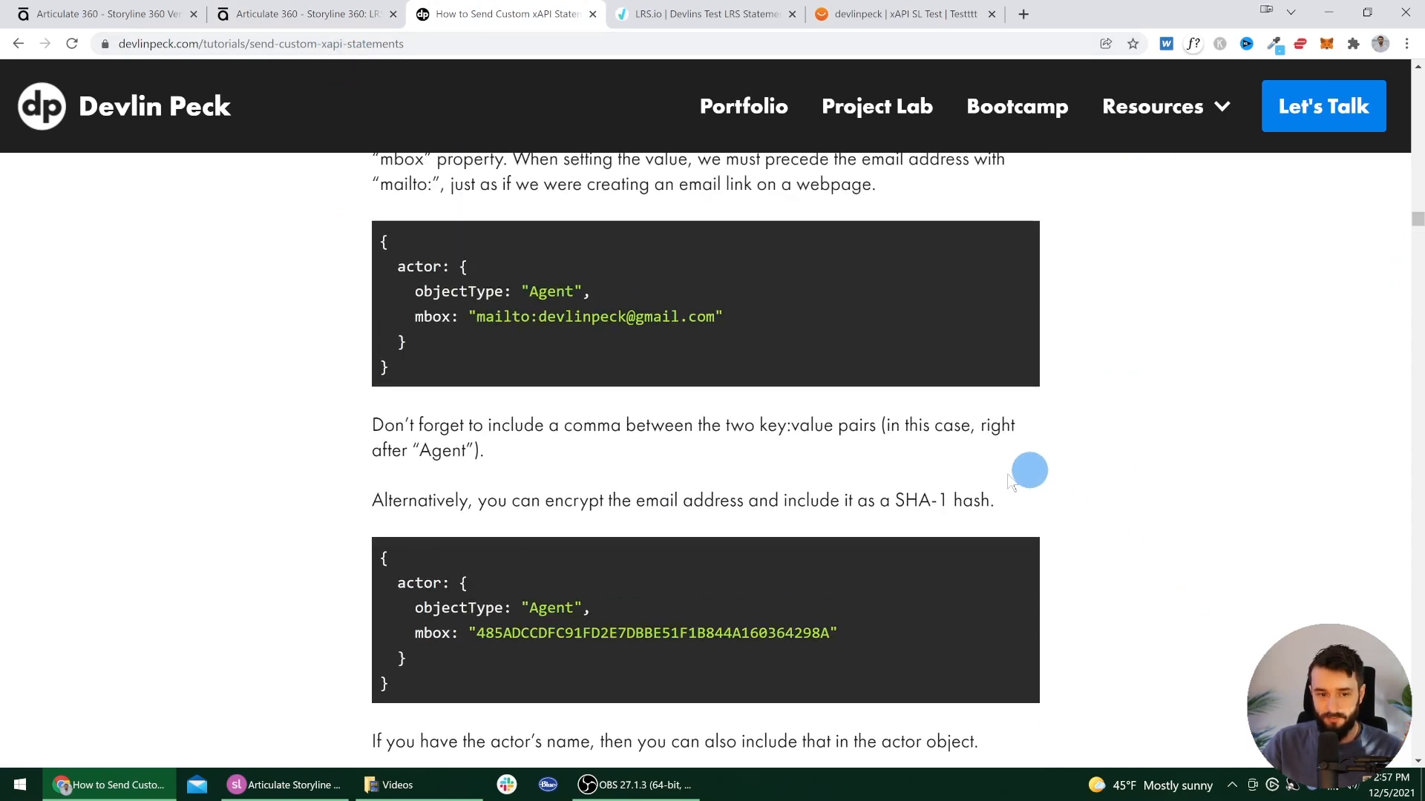
scroll(820, 448, up, 15)
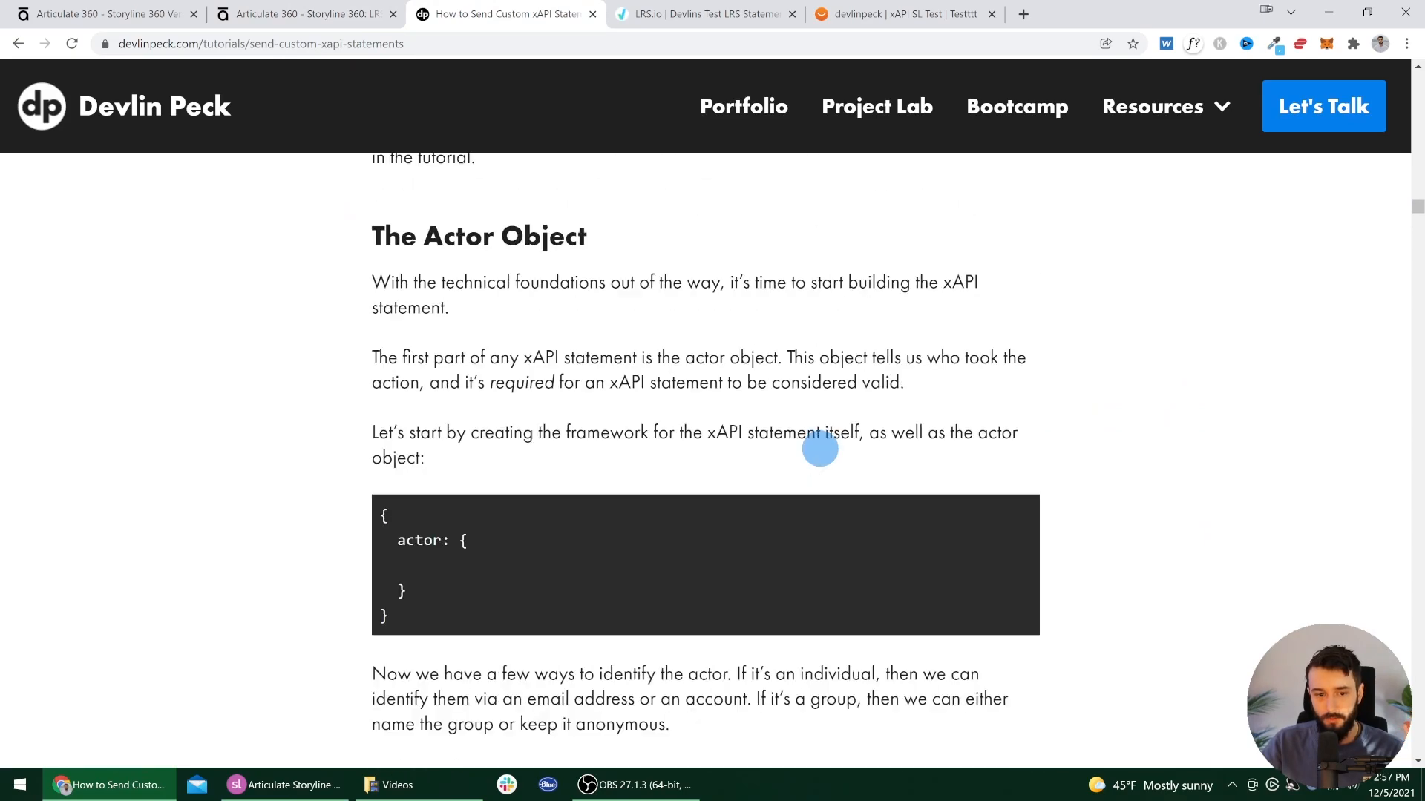
scroll(819, 448, up, 15)
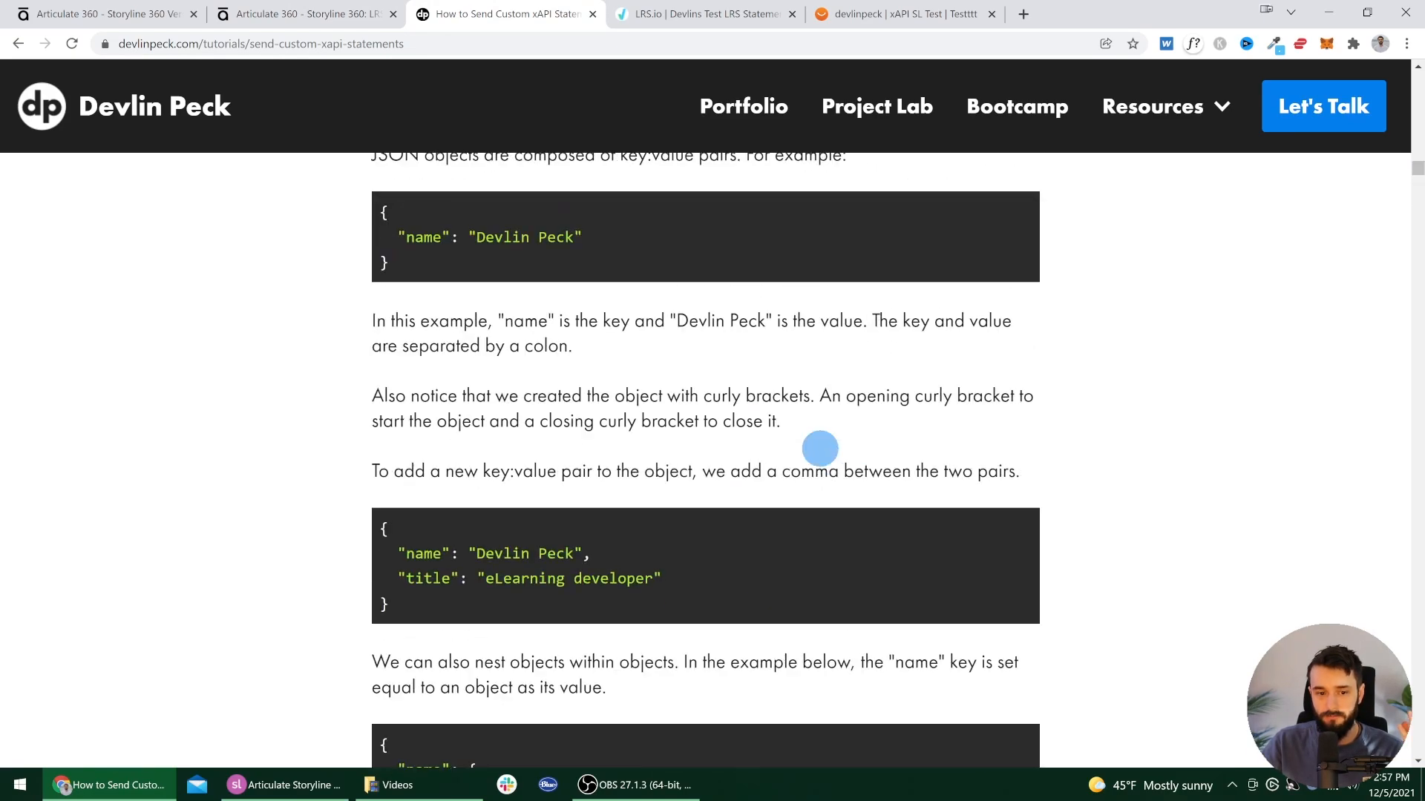
scroll(818, 470, up, 15)
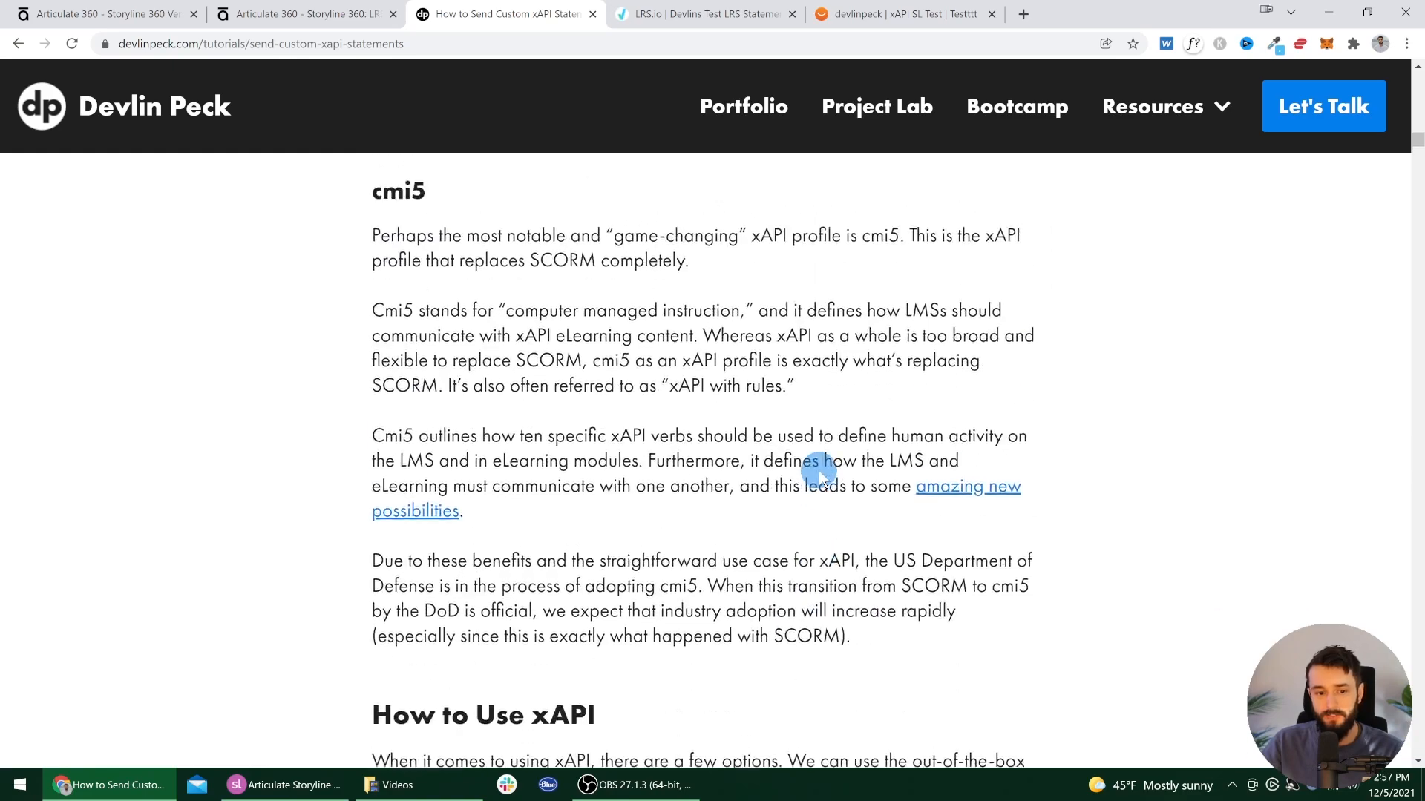
scroll(821, 473, up, 10)
drag(813, 291, 413, 232)
click(937, 253)
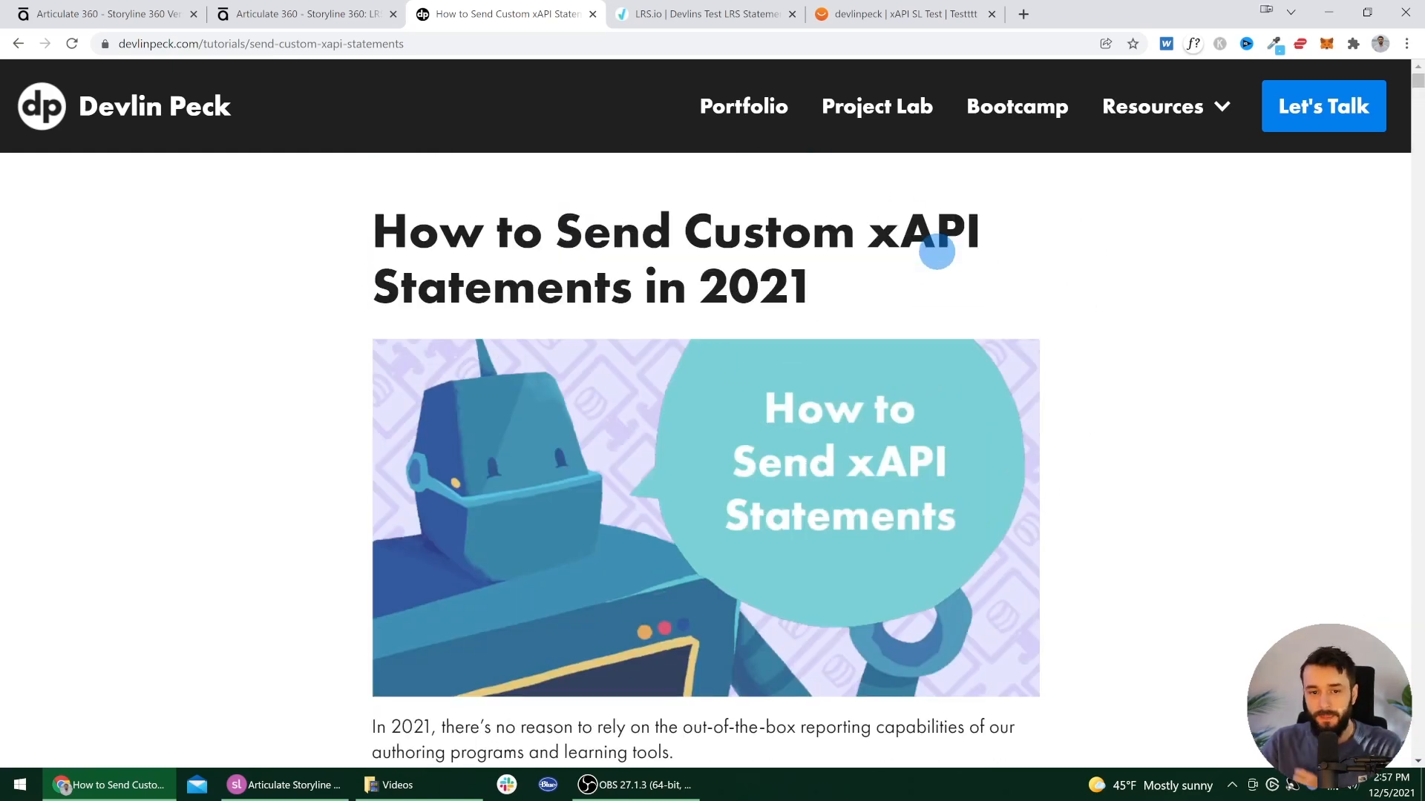
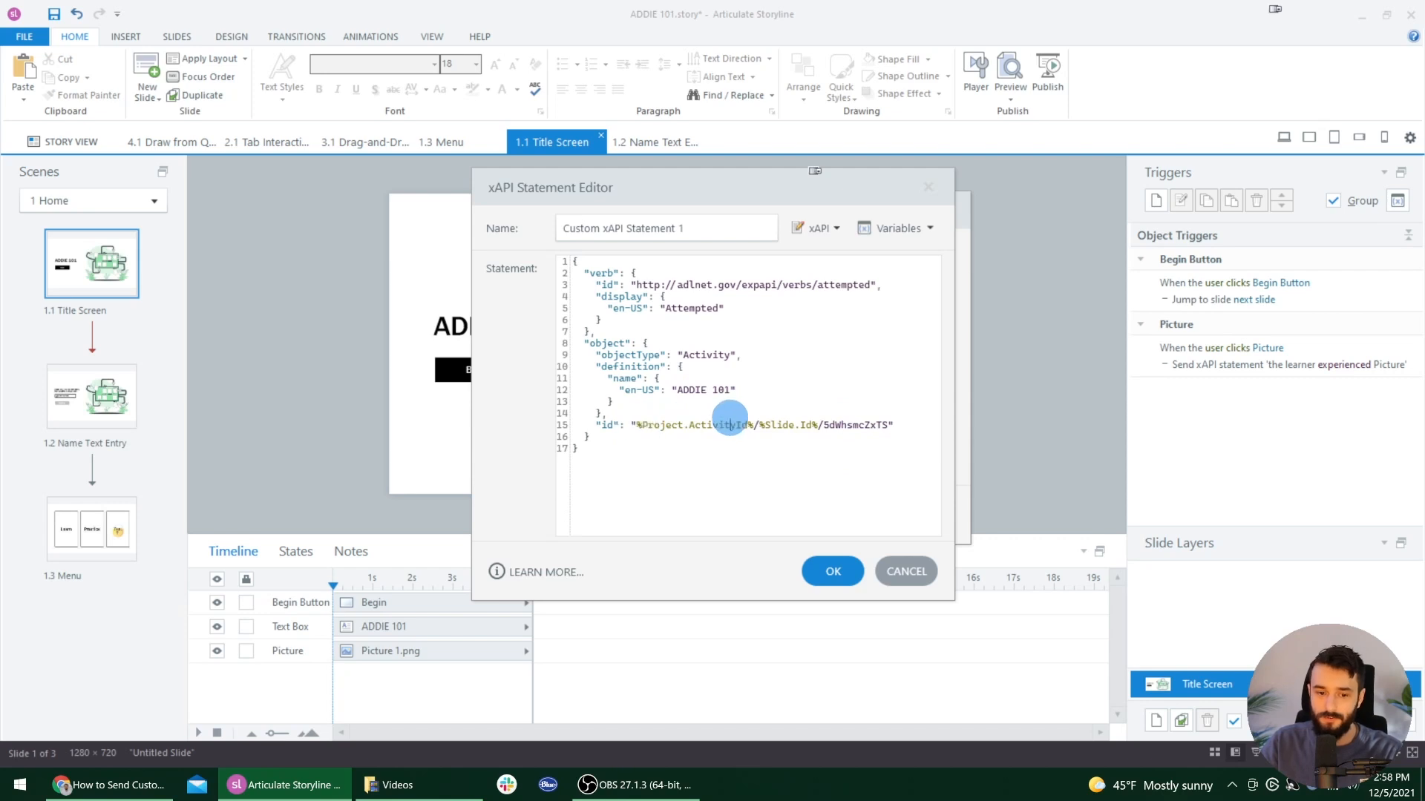
Step: Apply the custom xAPI statement to the trigger, keeping its object ID, and cancel the Trigger Wizard without adding the trigger
click(630, 425)
drag(630, 424, 894, 426)
click(831, 572)
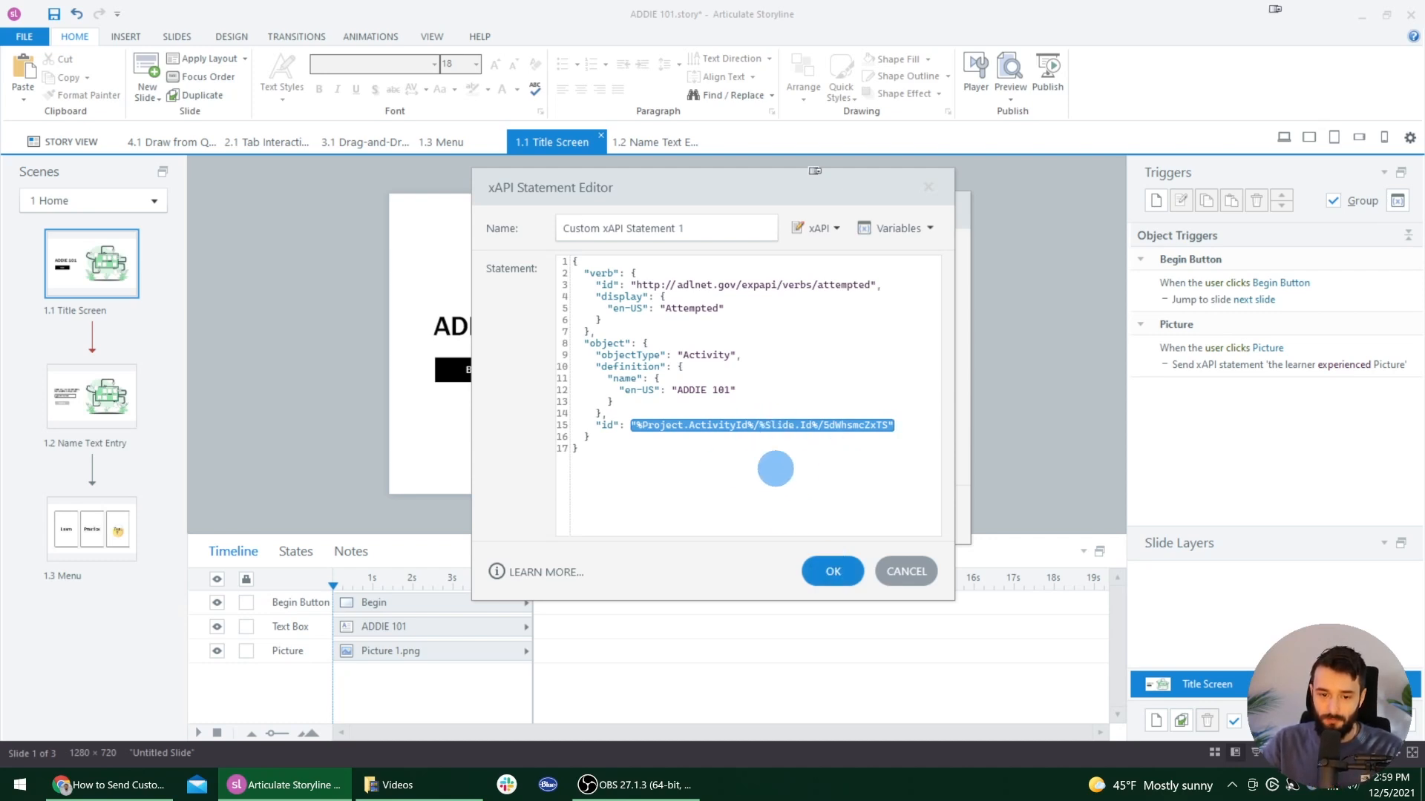
click(833, 572)
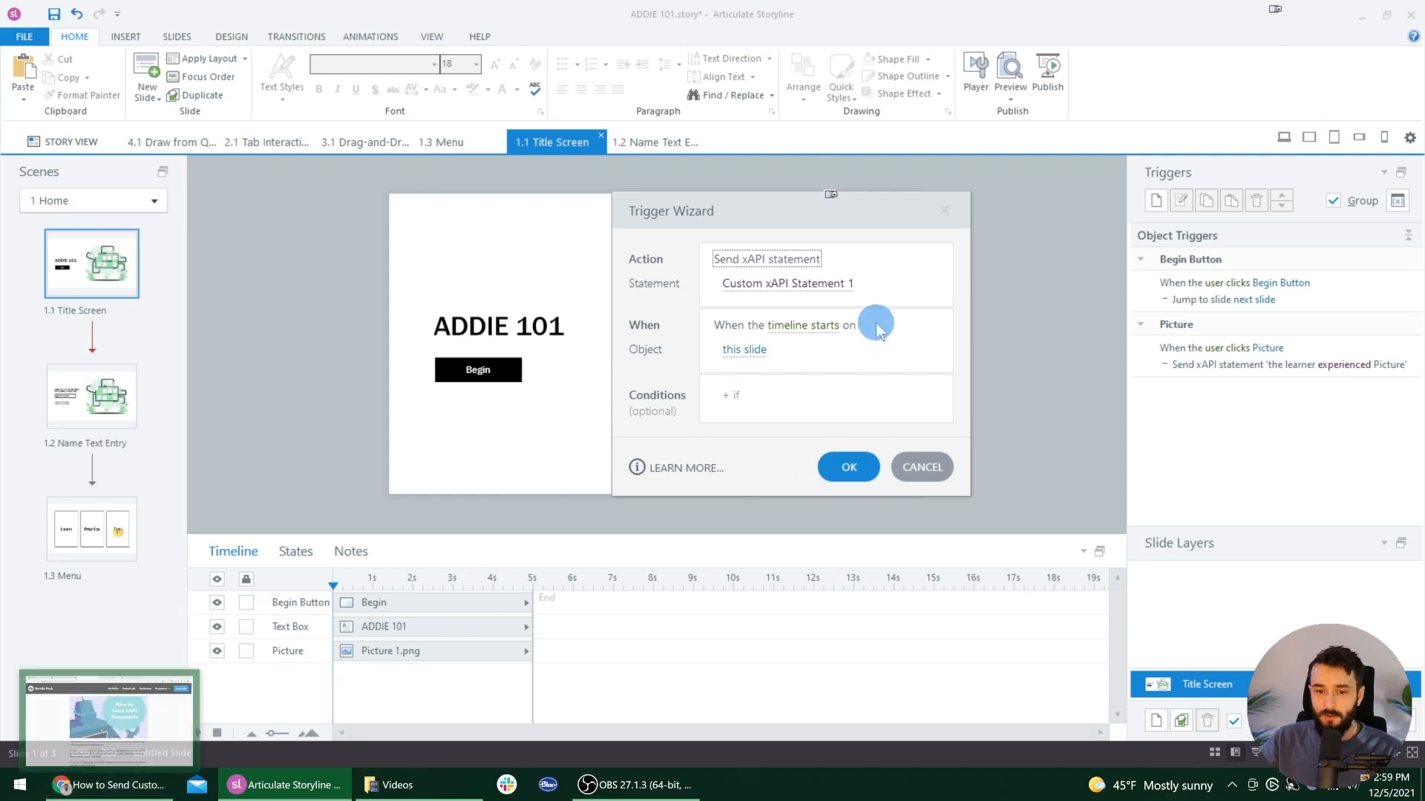
mouse_move(806, 296)
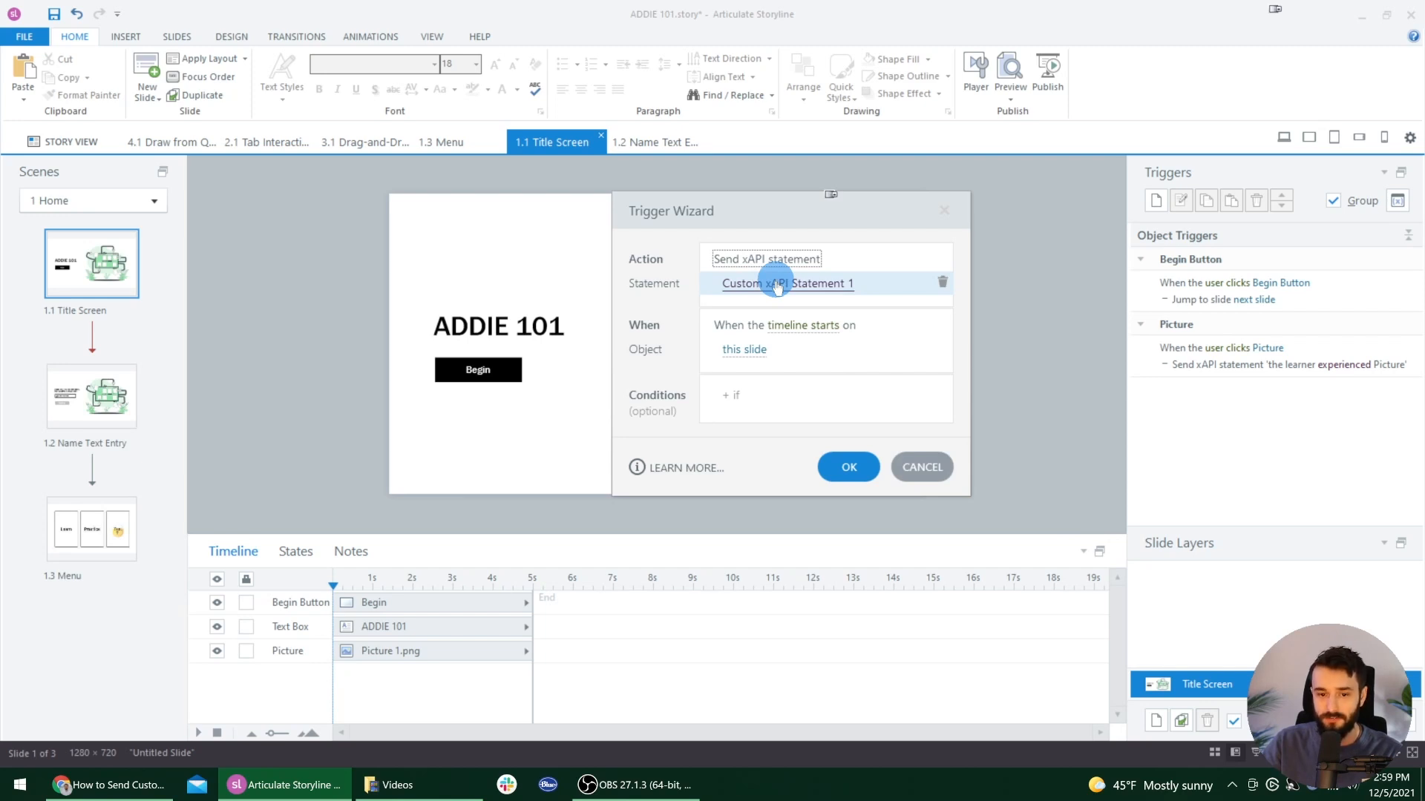
click(929, 467)
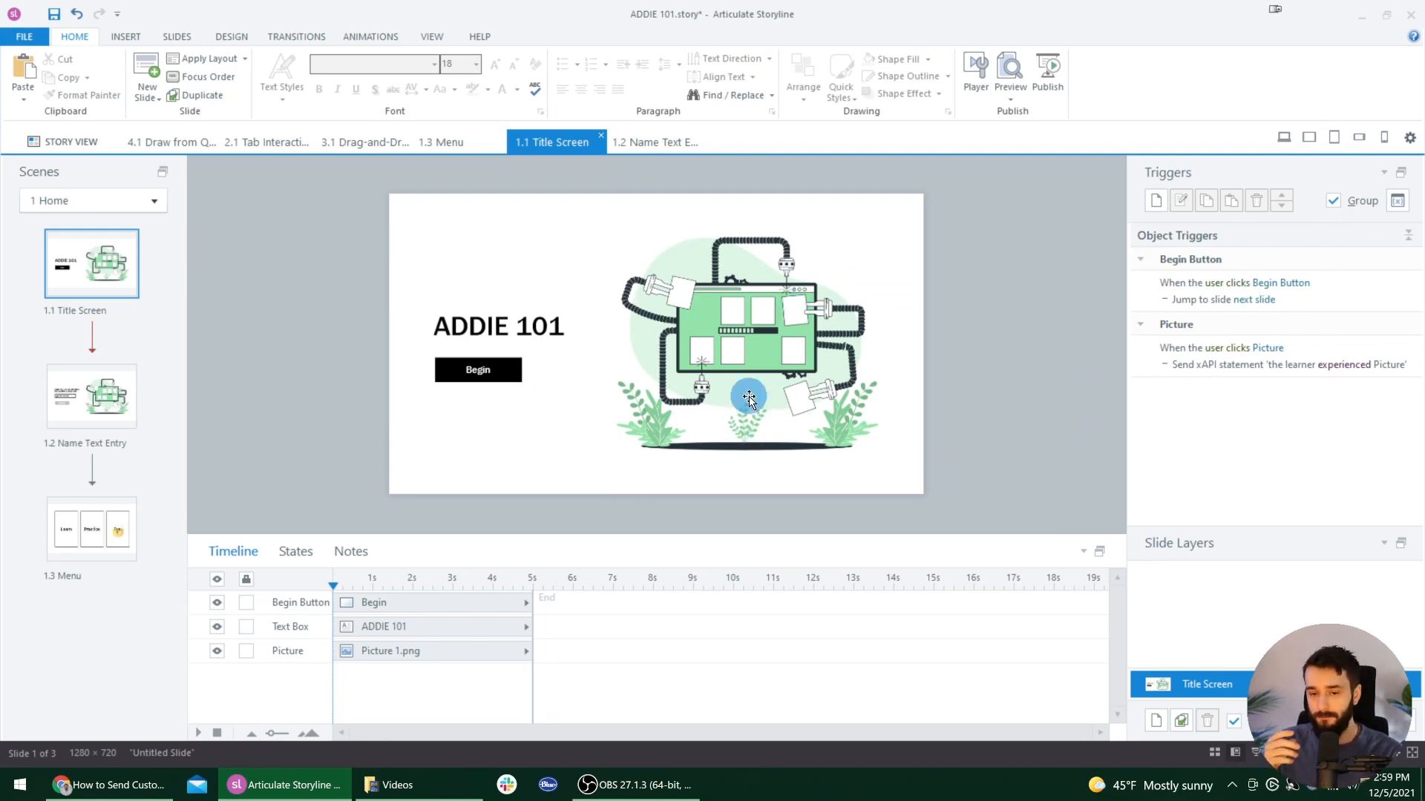
Step: Switch to the browser's Articulate 360 LRS Support article and read the Actor definition and publishing rules under LRS Terms
click(551, 326)
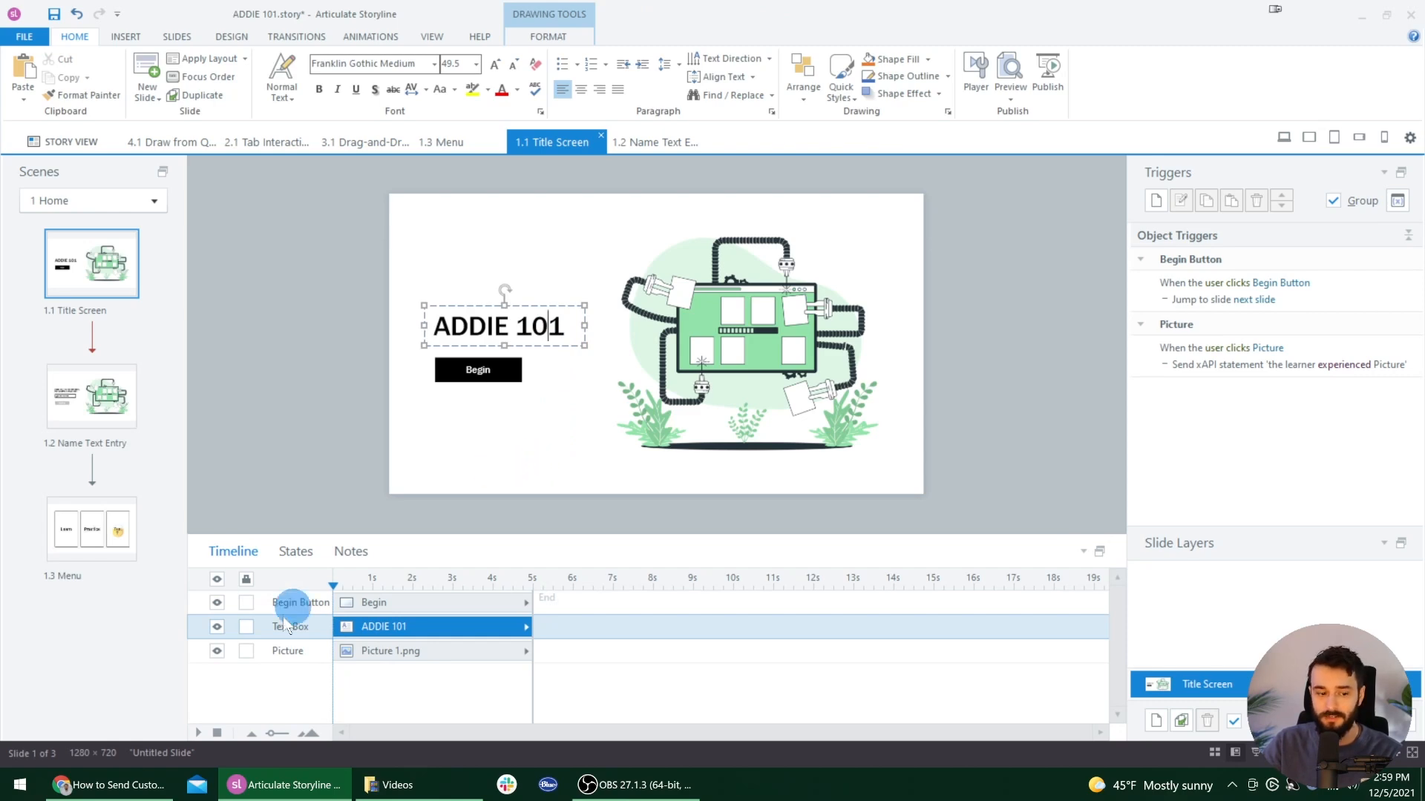
click(133, 785)
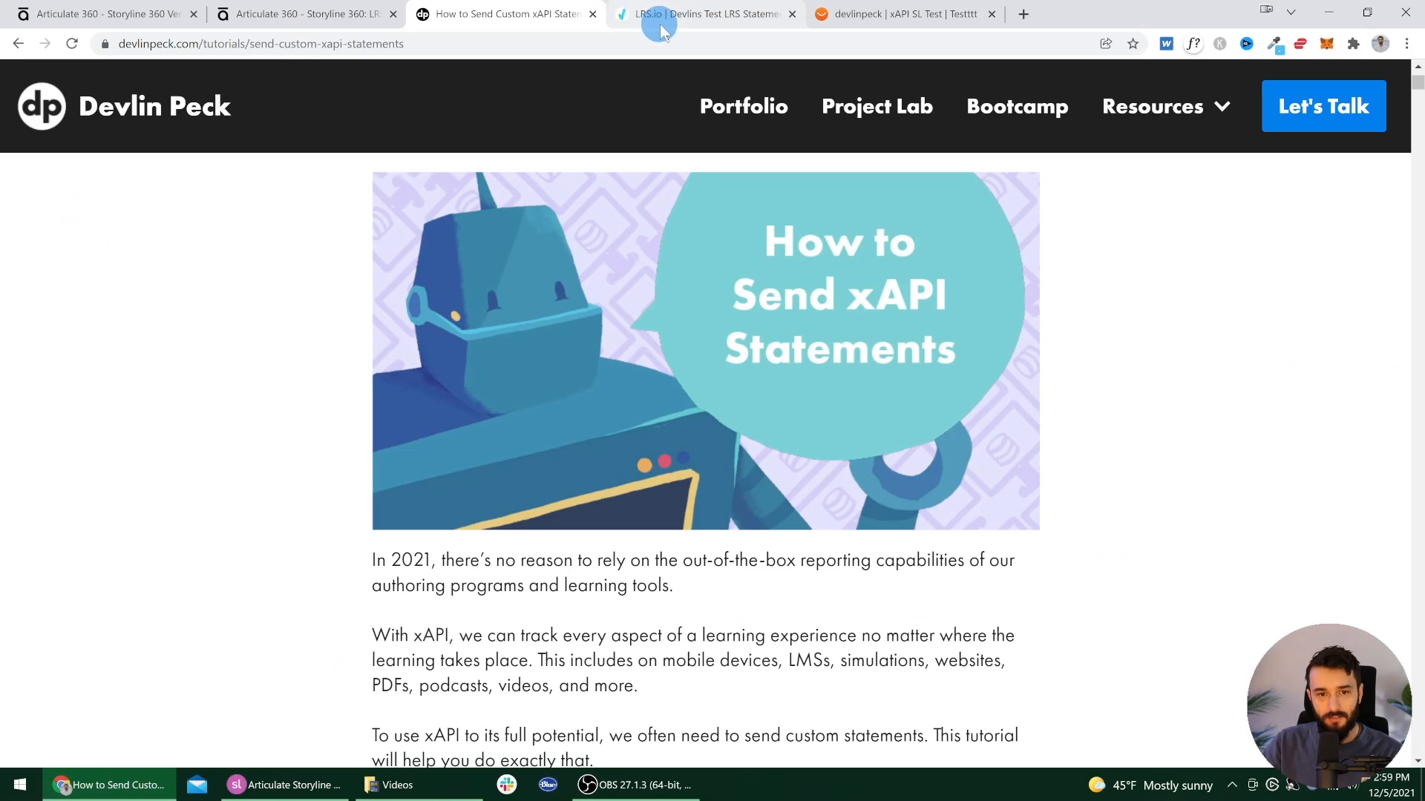
click(316, 18)
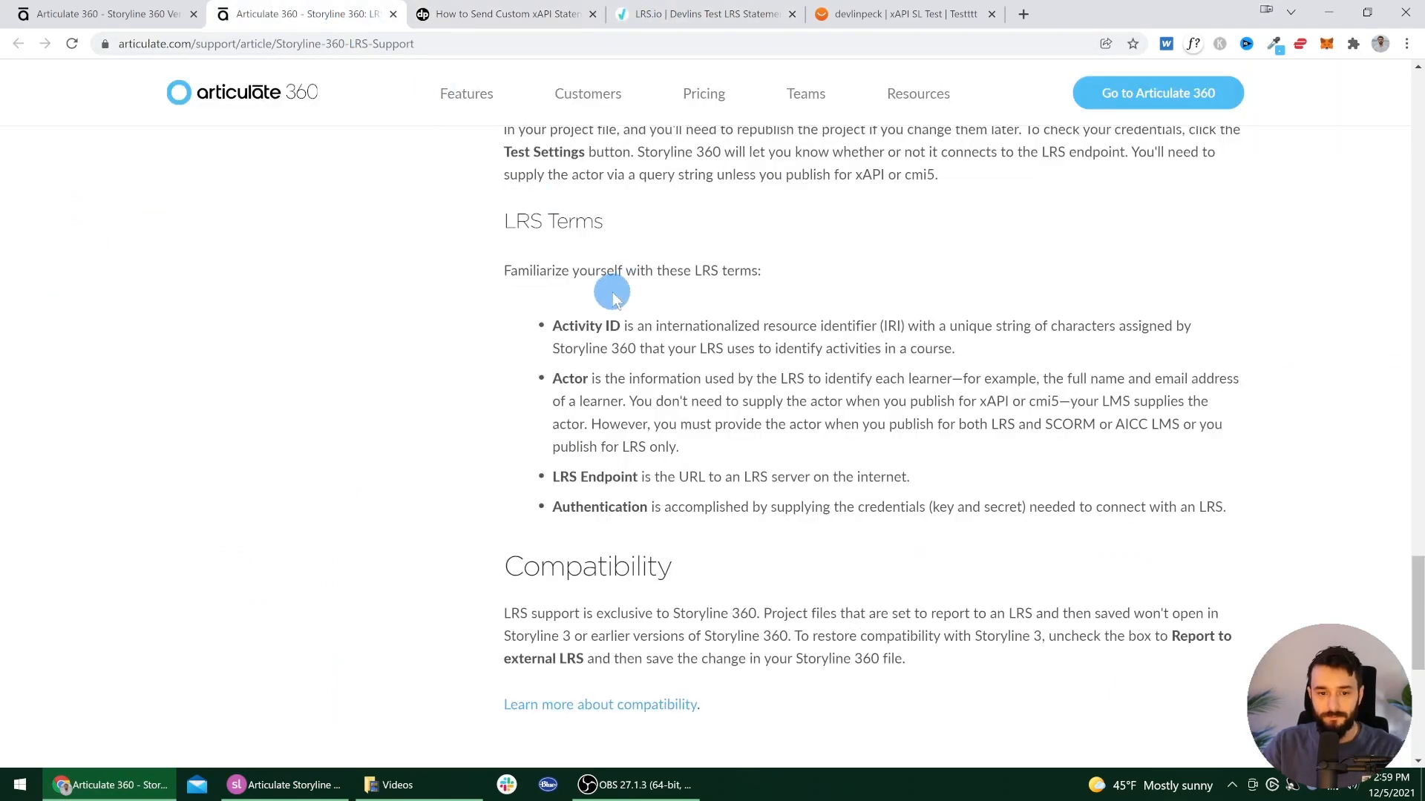
double_click(576, 375)
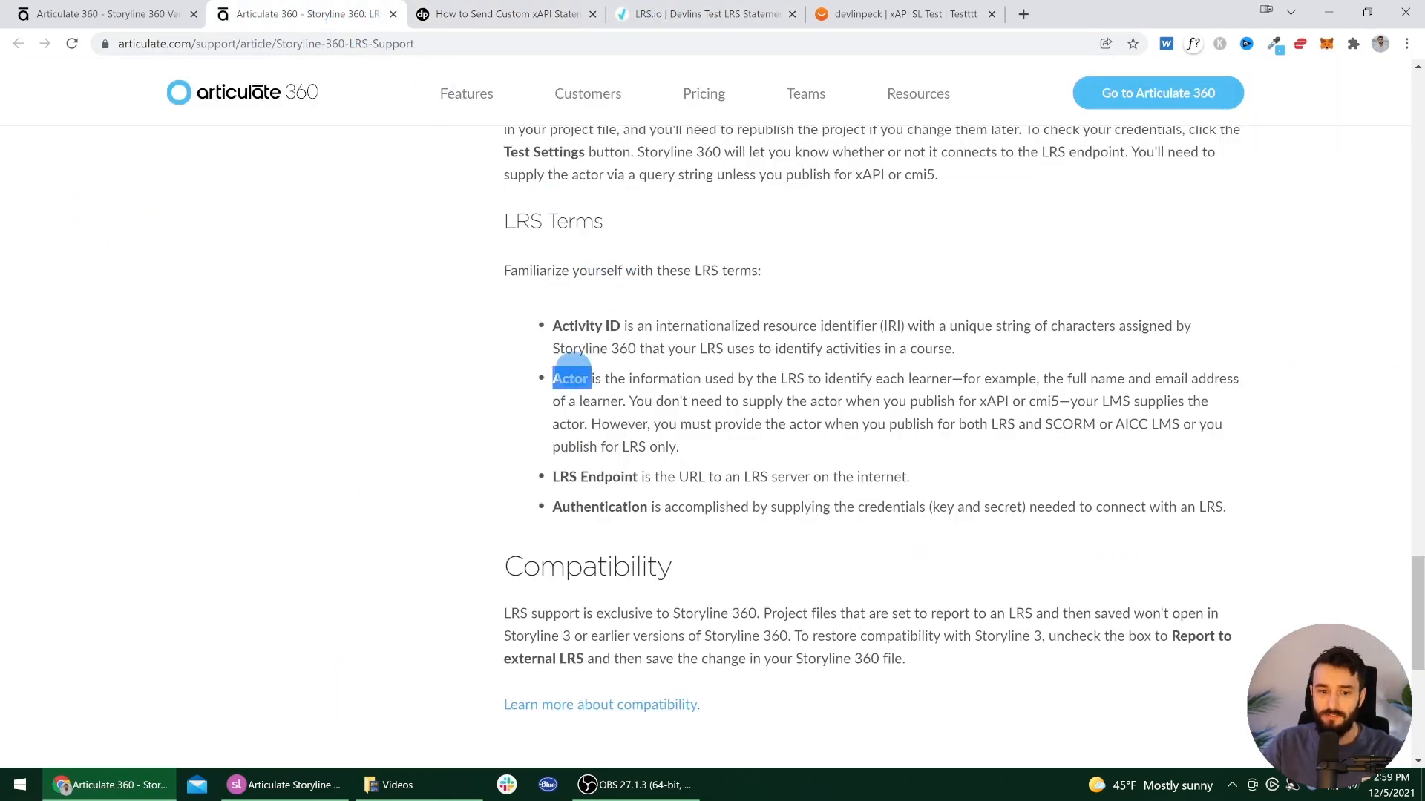
click(529, 398)
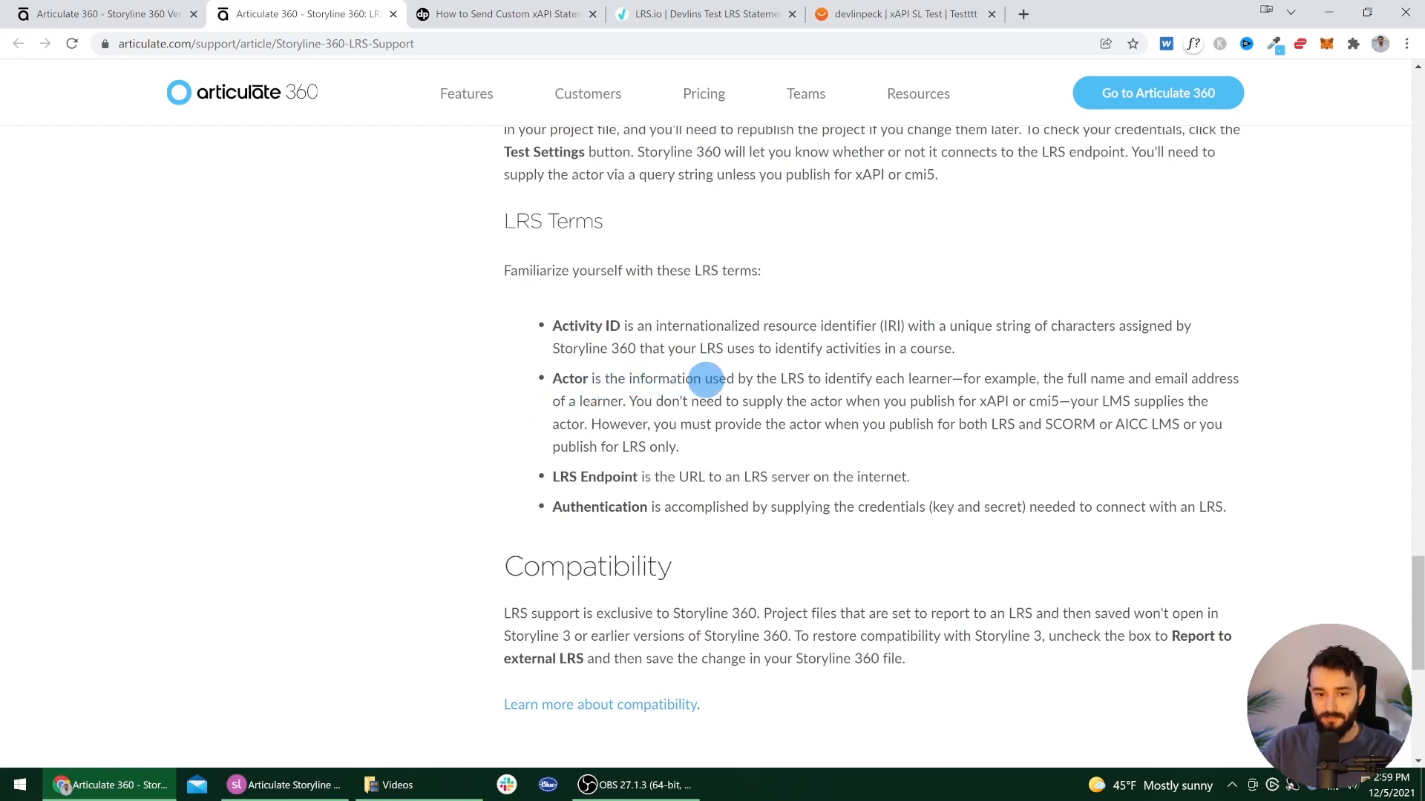
drag(551, 377, 760, 377)
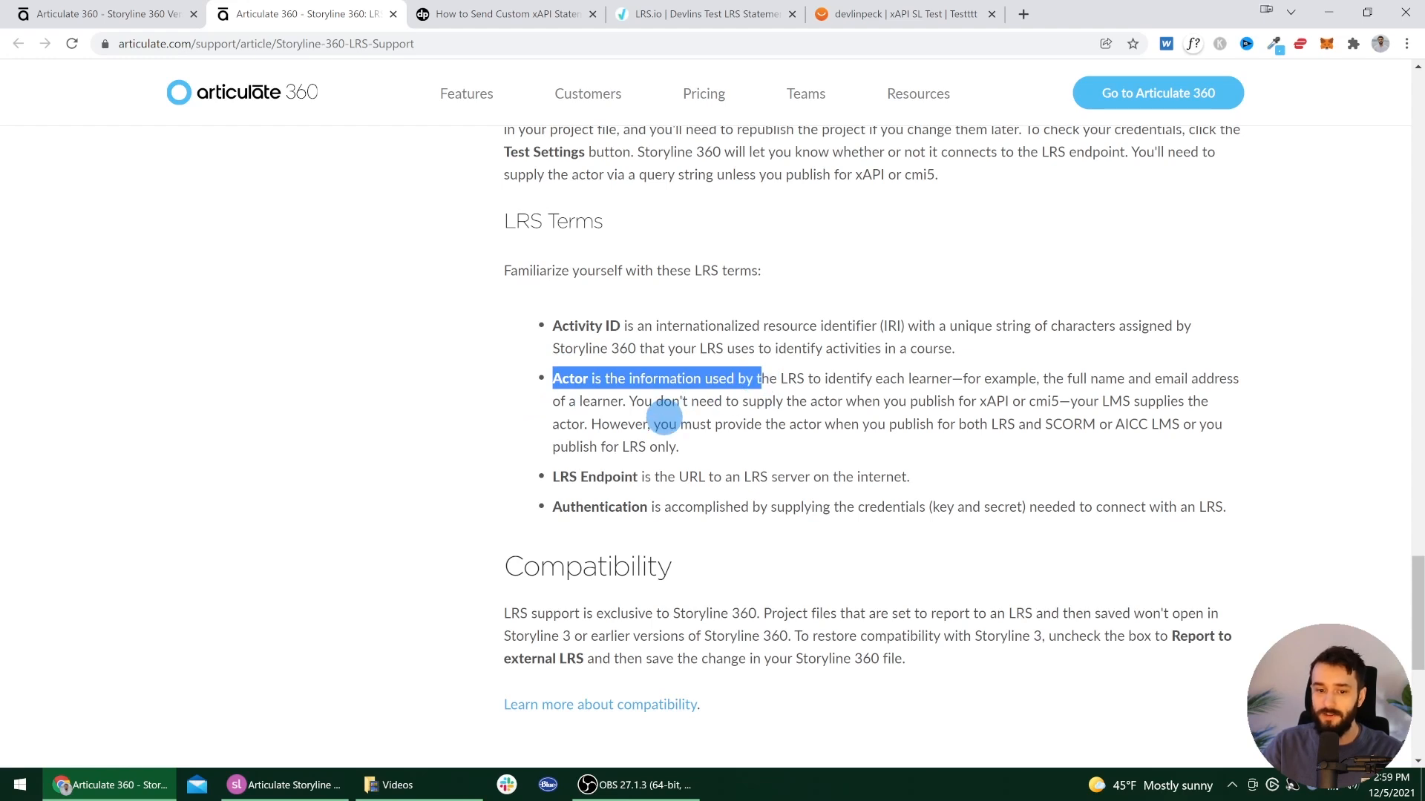
drag(629, 401, 1052, 415)
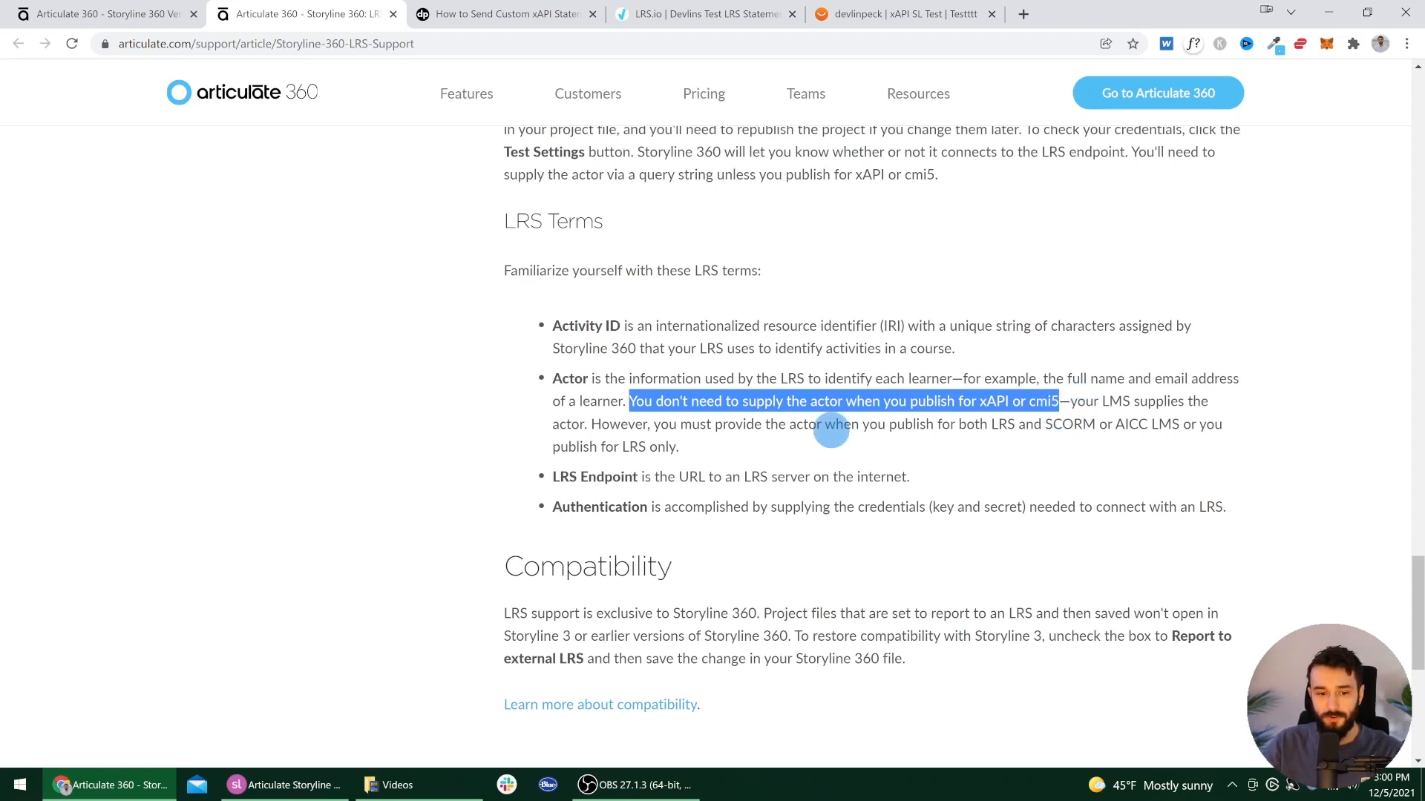
drag(601, 424, 1026, 445)
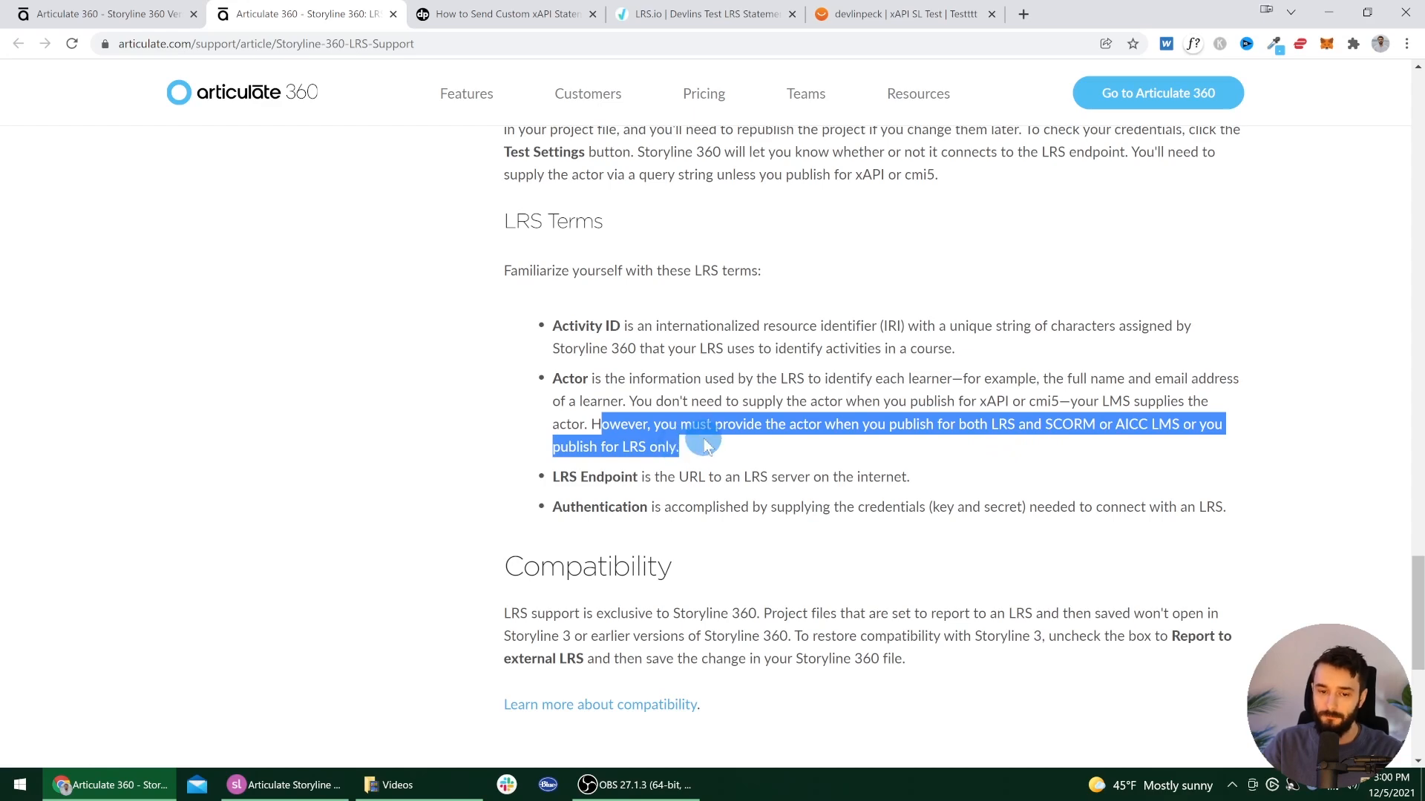
Step: Switch back to Storyline and set up LMS / LRS publishing to report to an LMS via SCORM 1.2 alongside the external LRS
click(267, 785)
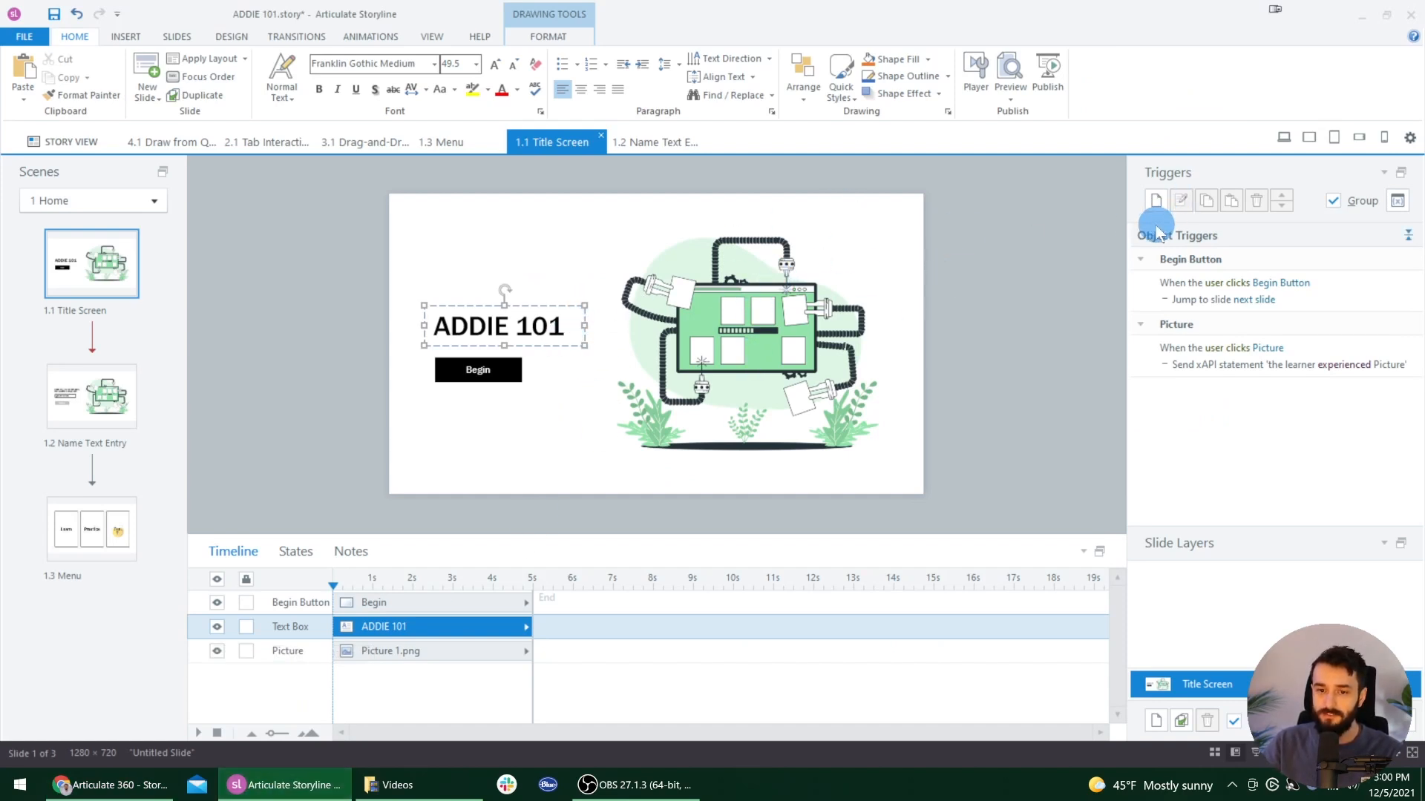
click(1047, 73)
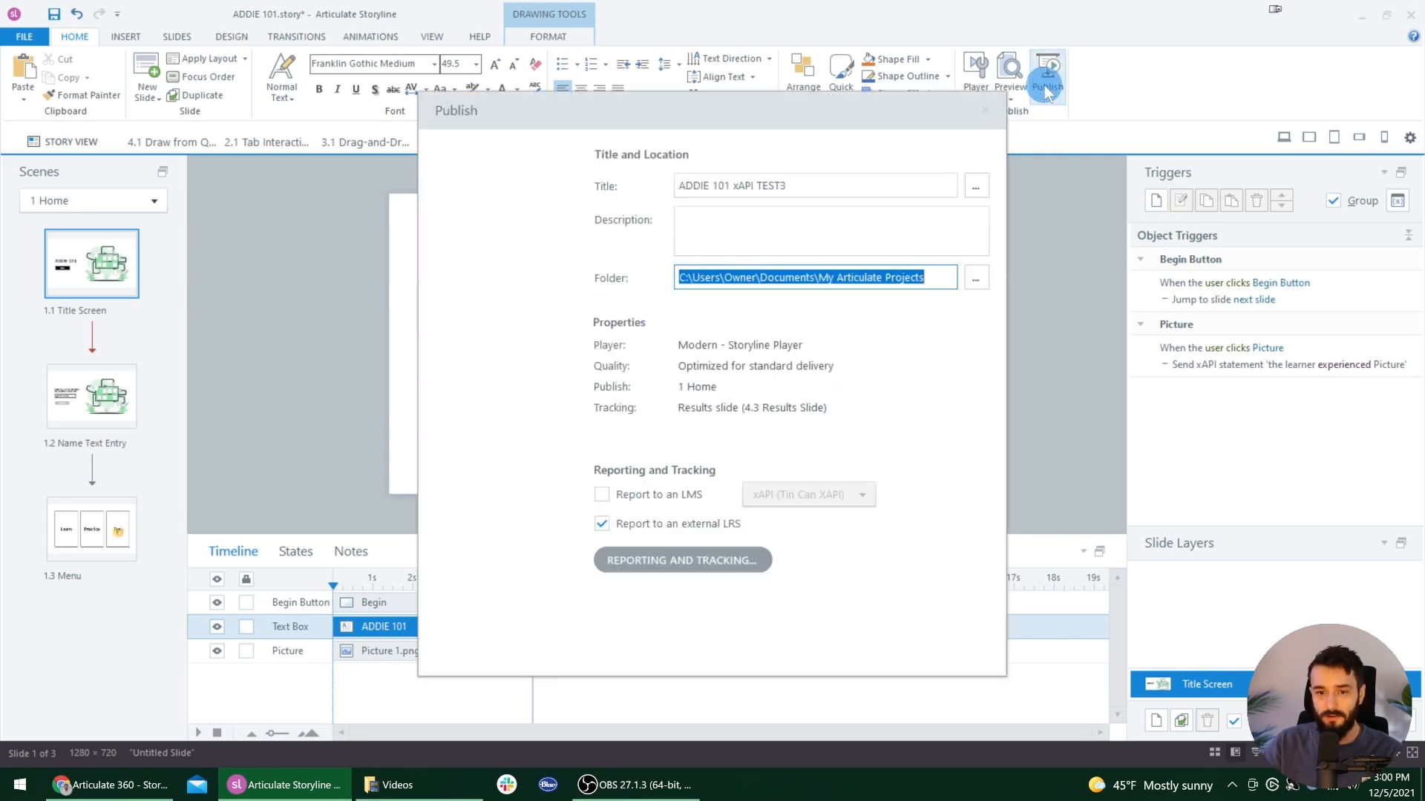
click(482, 219)
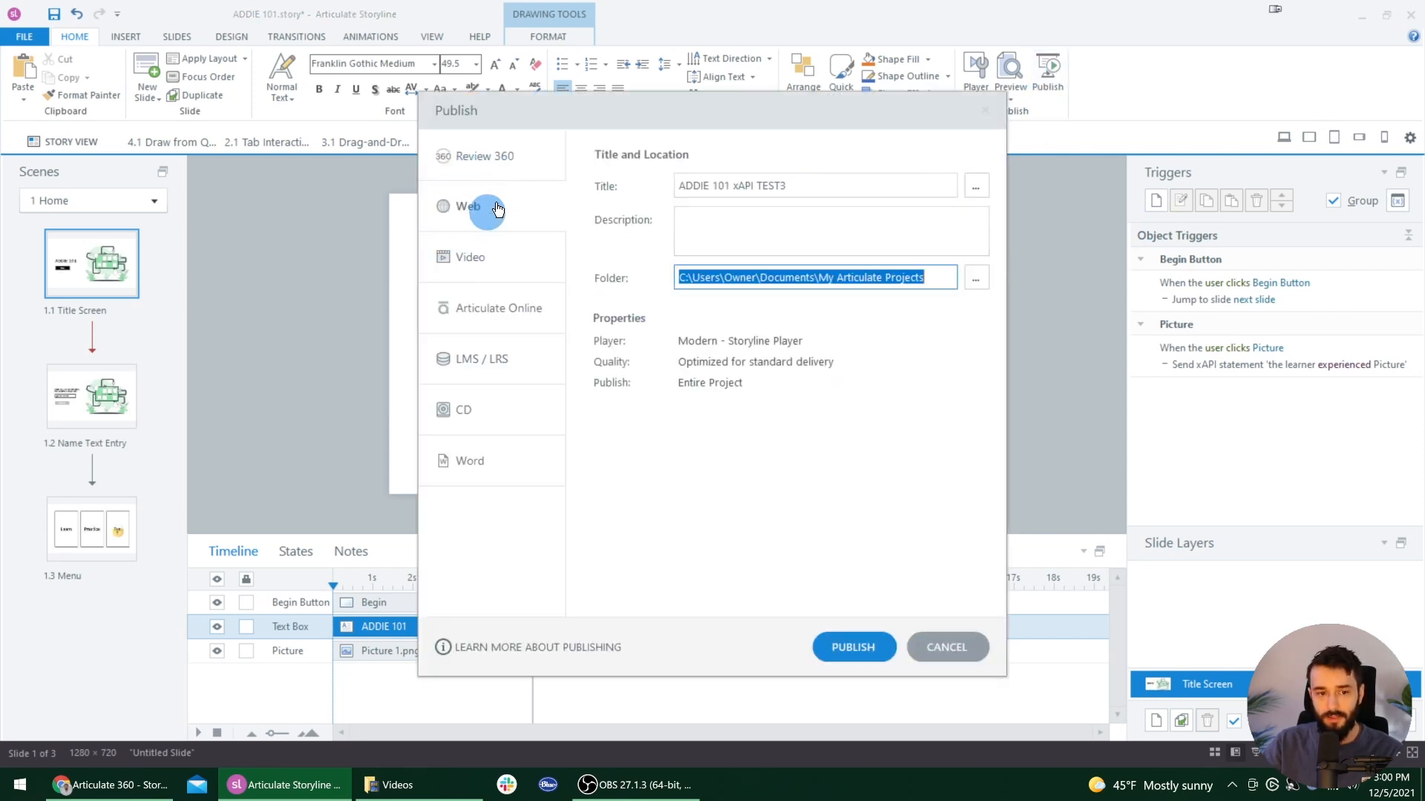
click(495, 355)
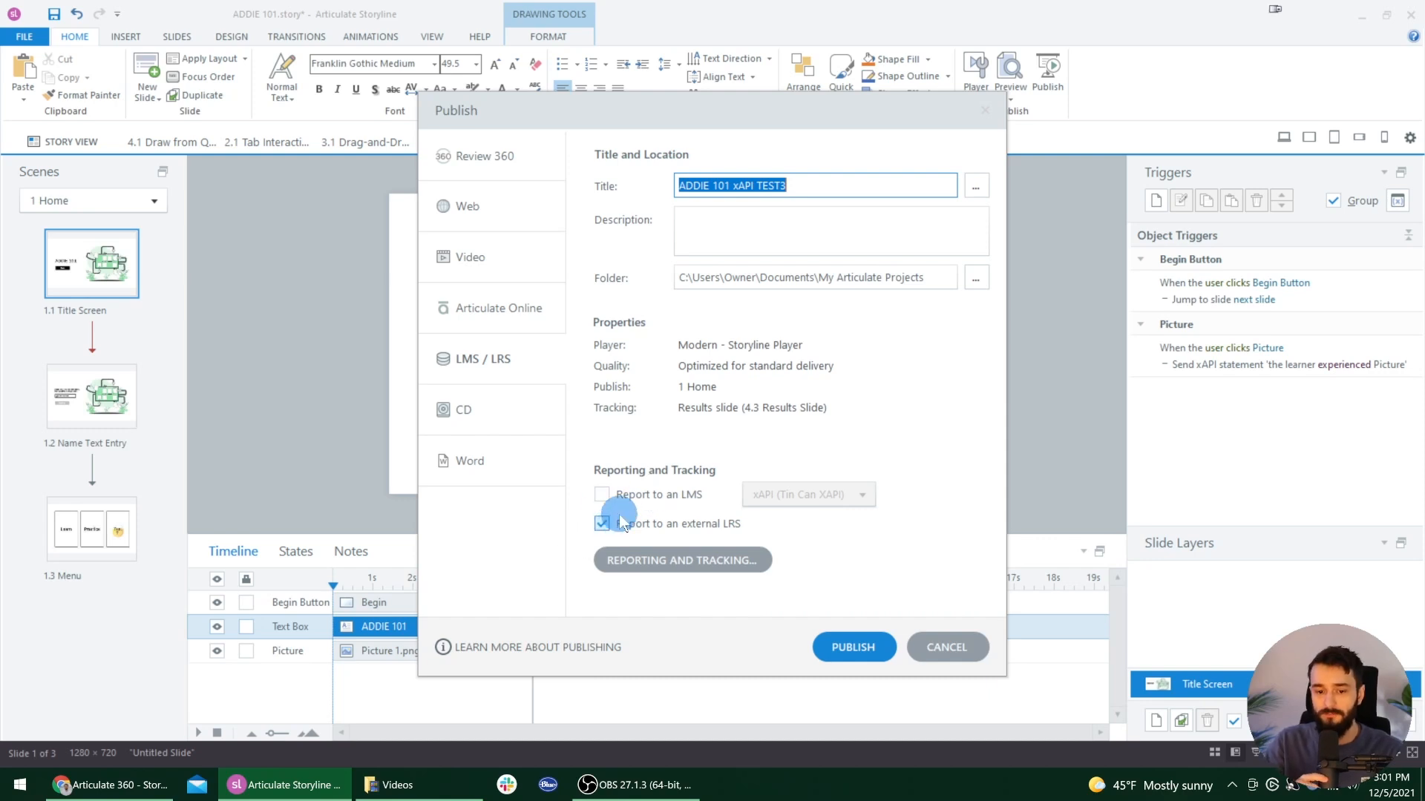
click(627, 495)
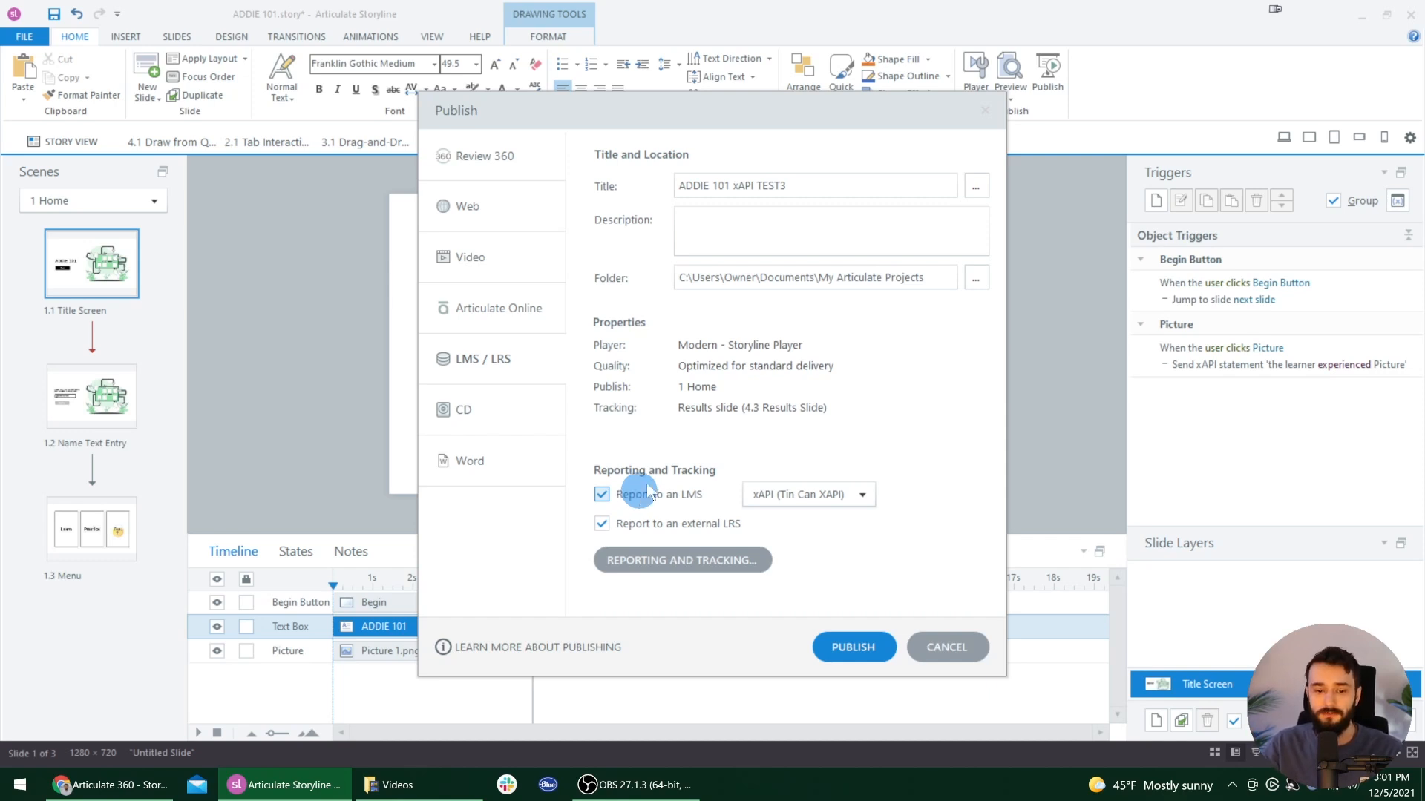
click(816, 494)
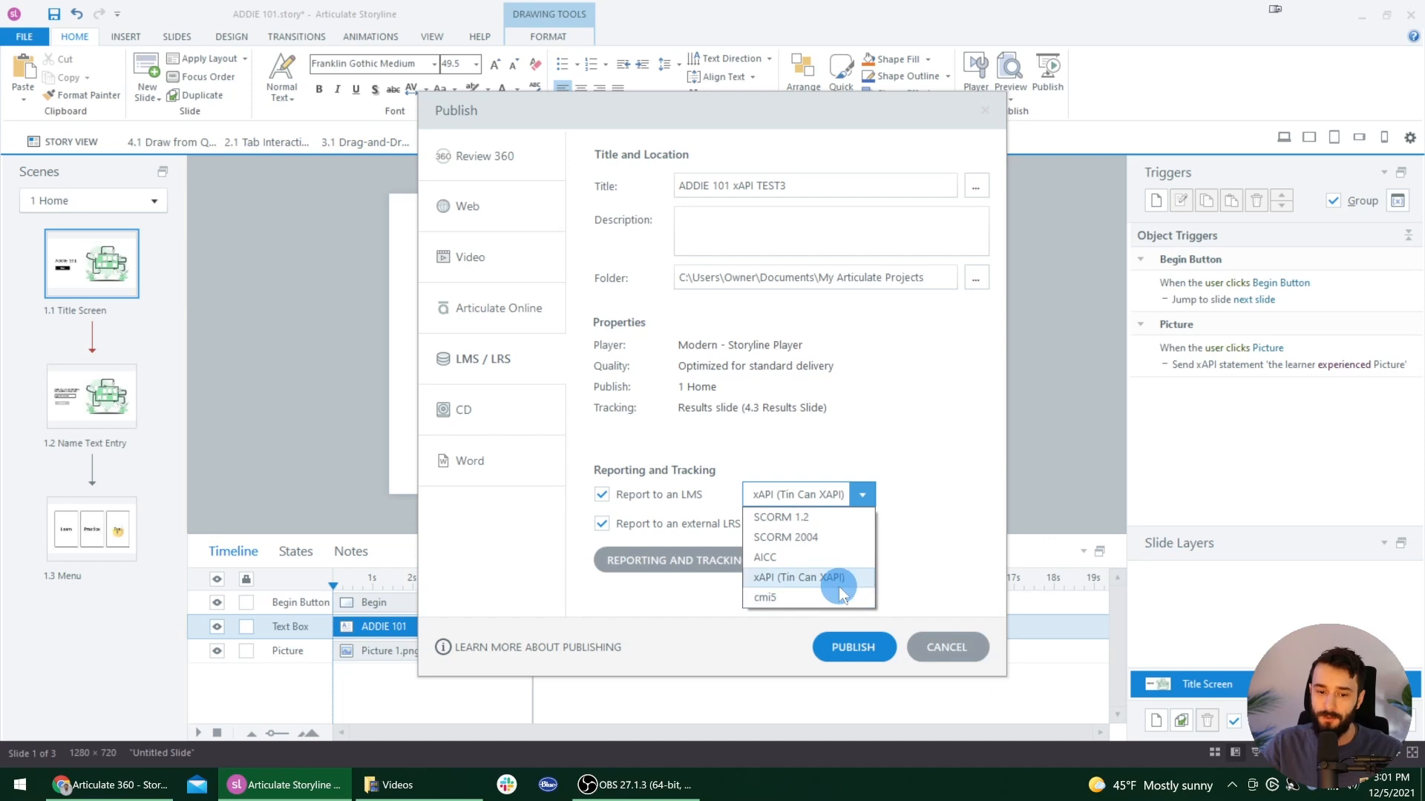
click(834, 519)
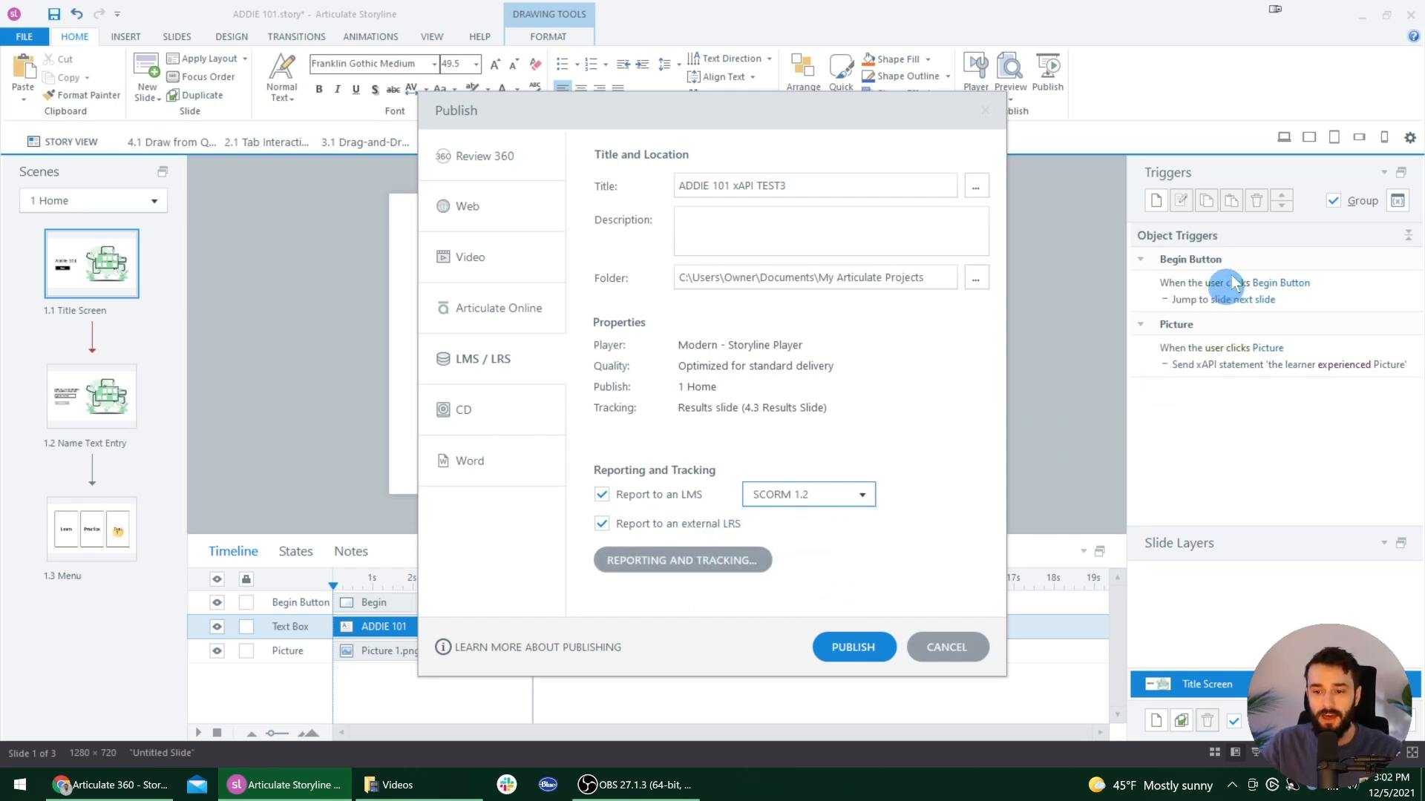
Step: Reread the actor requirement for LRS and SCORM publishing in the browser's LRS Support article, and cancel publishing back in Storyline
click(142, 791)
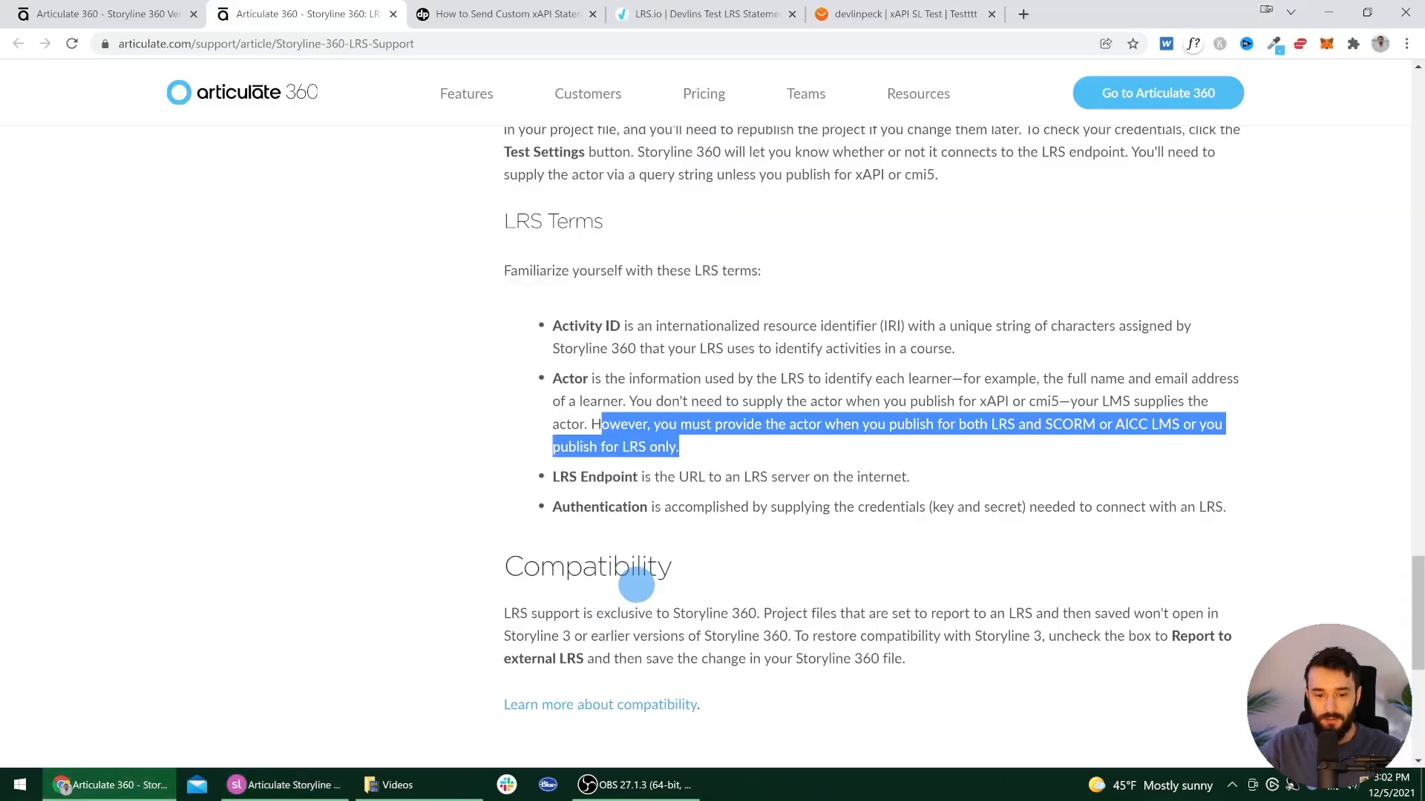
click(664, 460)
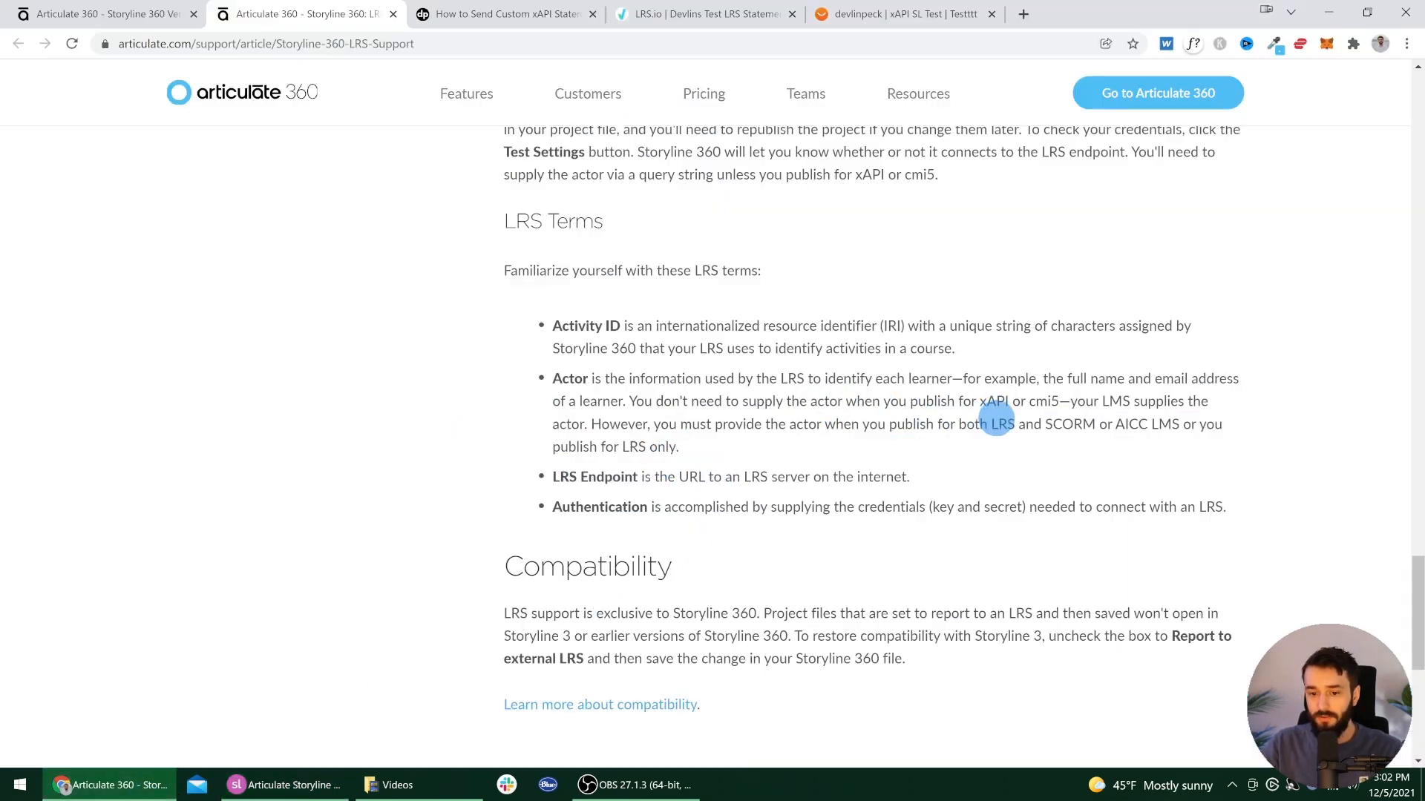
drag(678, 424, 679, 446)
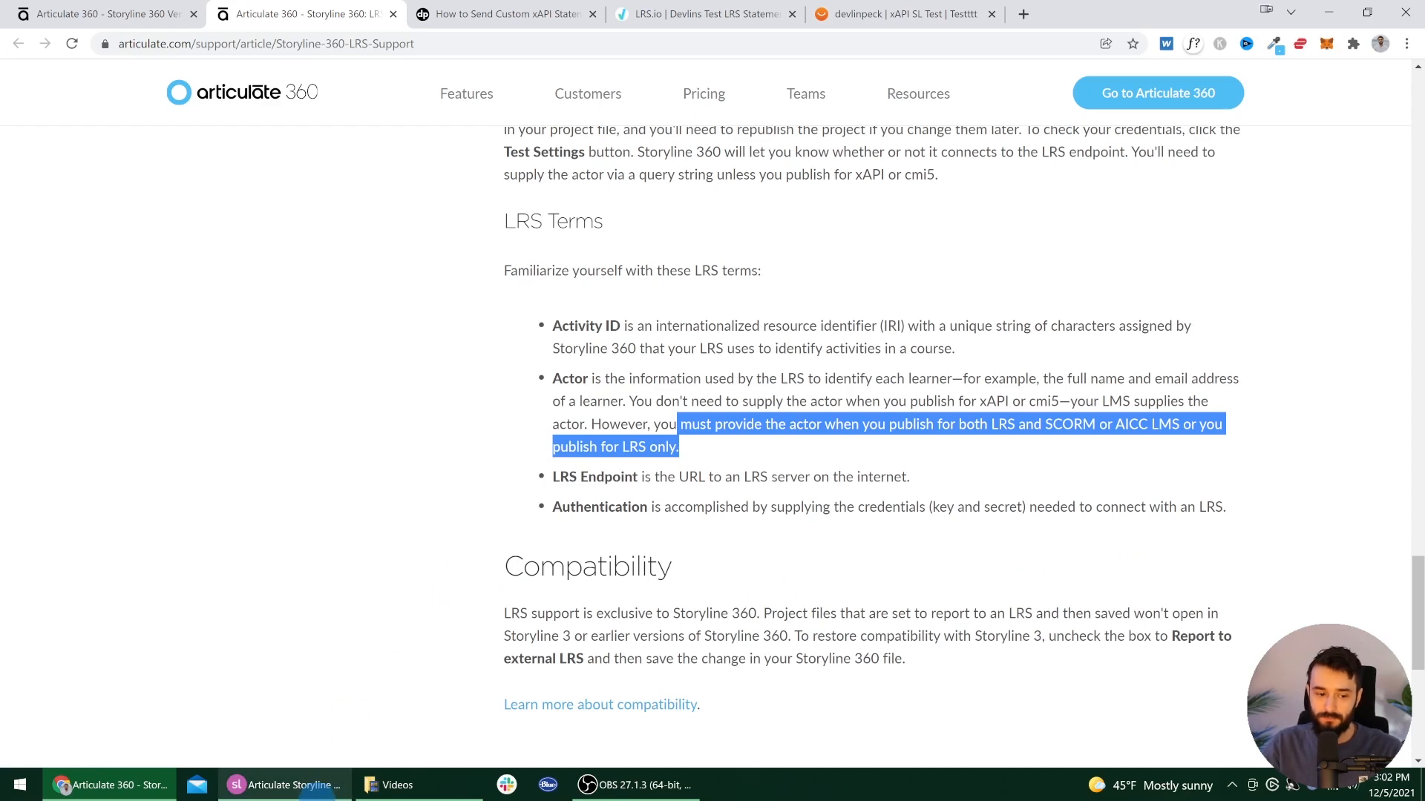
click(313, 788)
click(947, 647)
Step: Open the Continue button's Custom xAPI Statement 1 on slide 1.2 Name Text Entry and examine its actor block
click(111, 401)
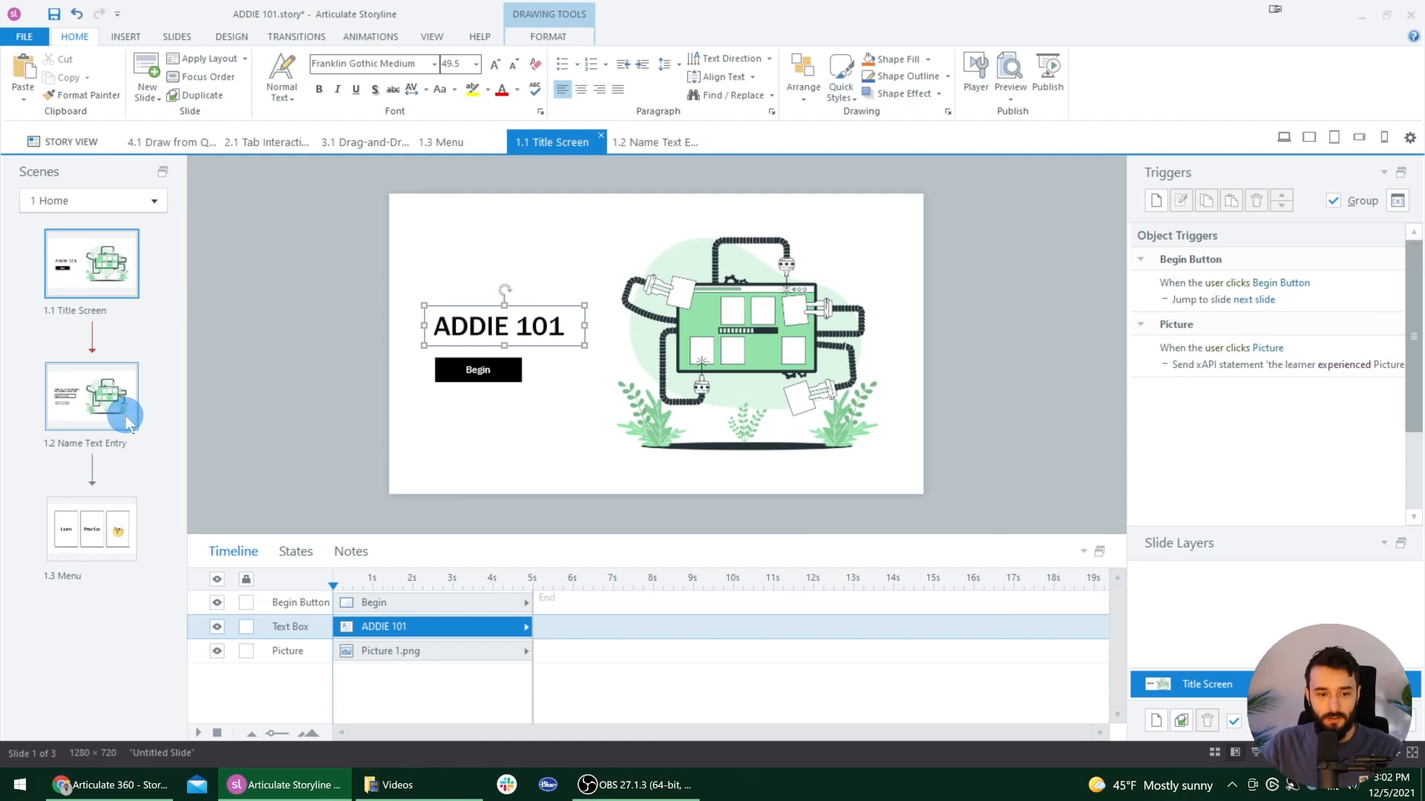
click(474, 384)
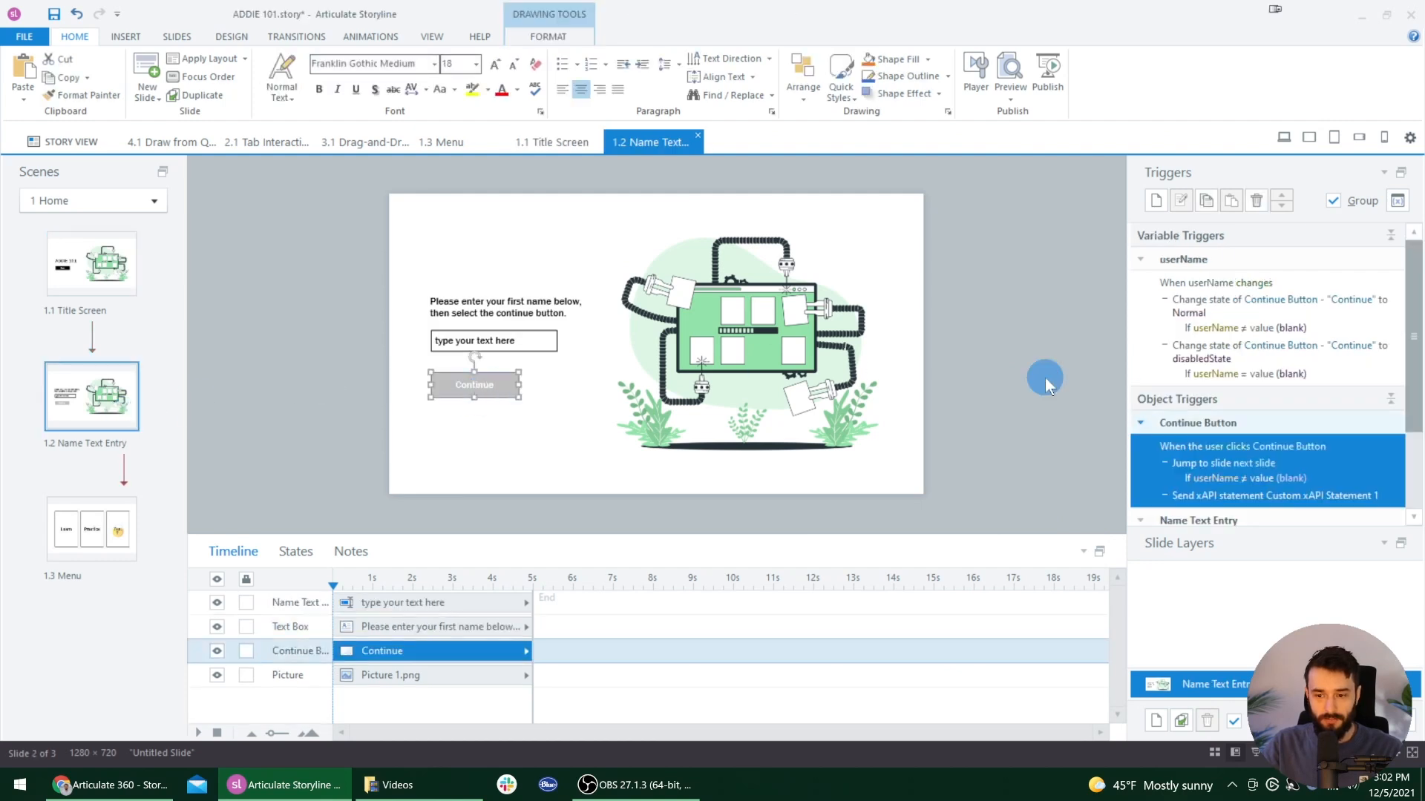
double_click(1373, 495)
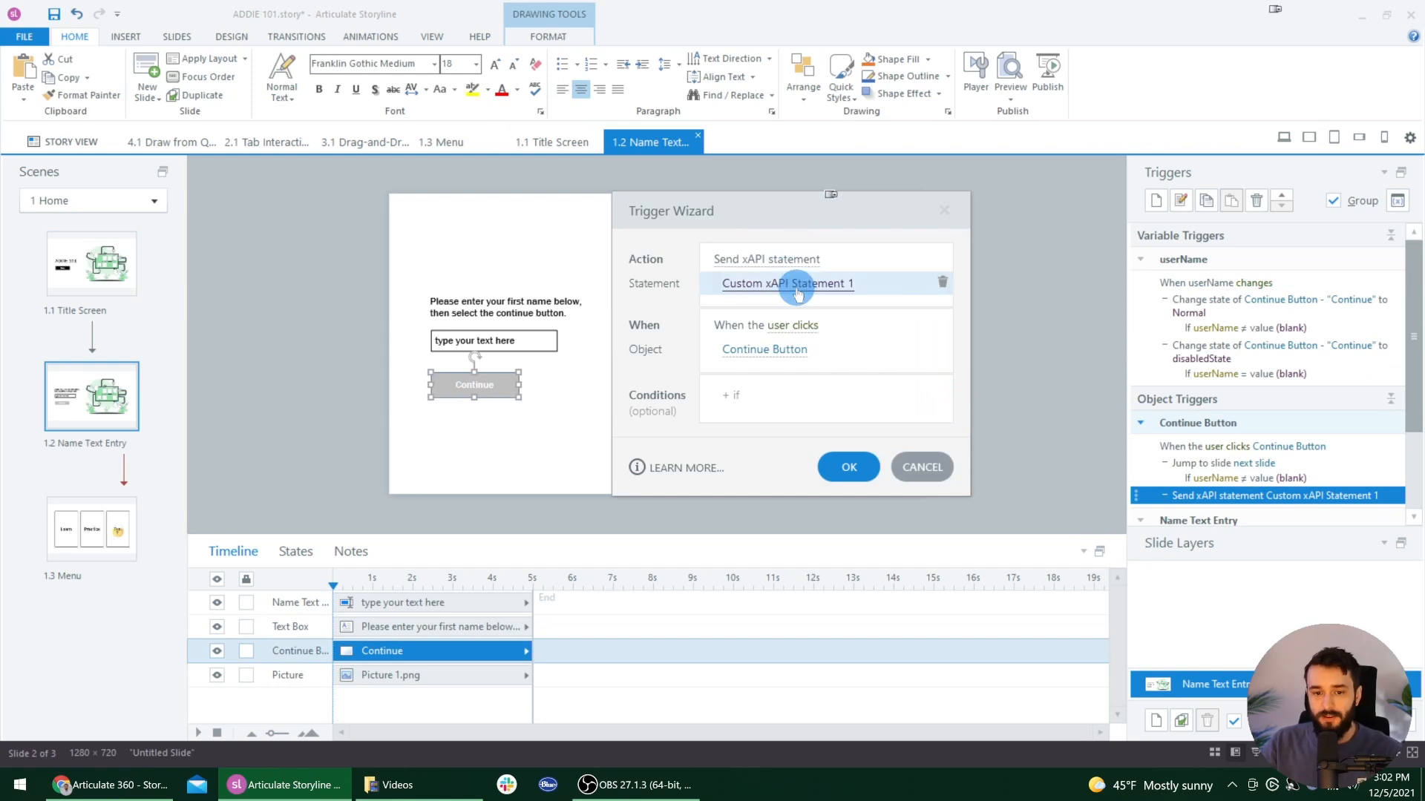
click(797, 292)
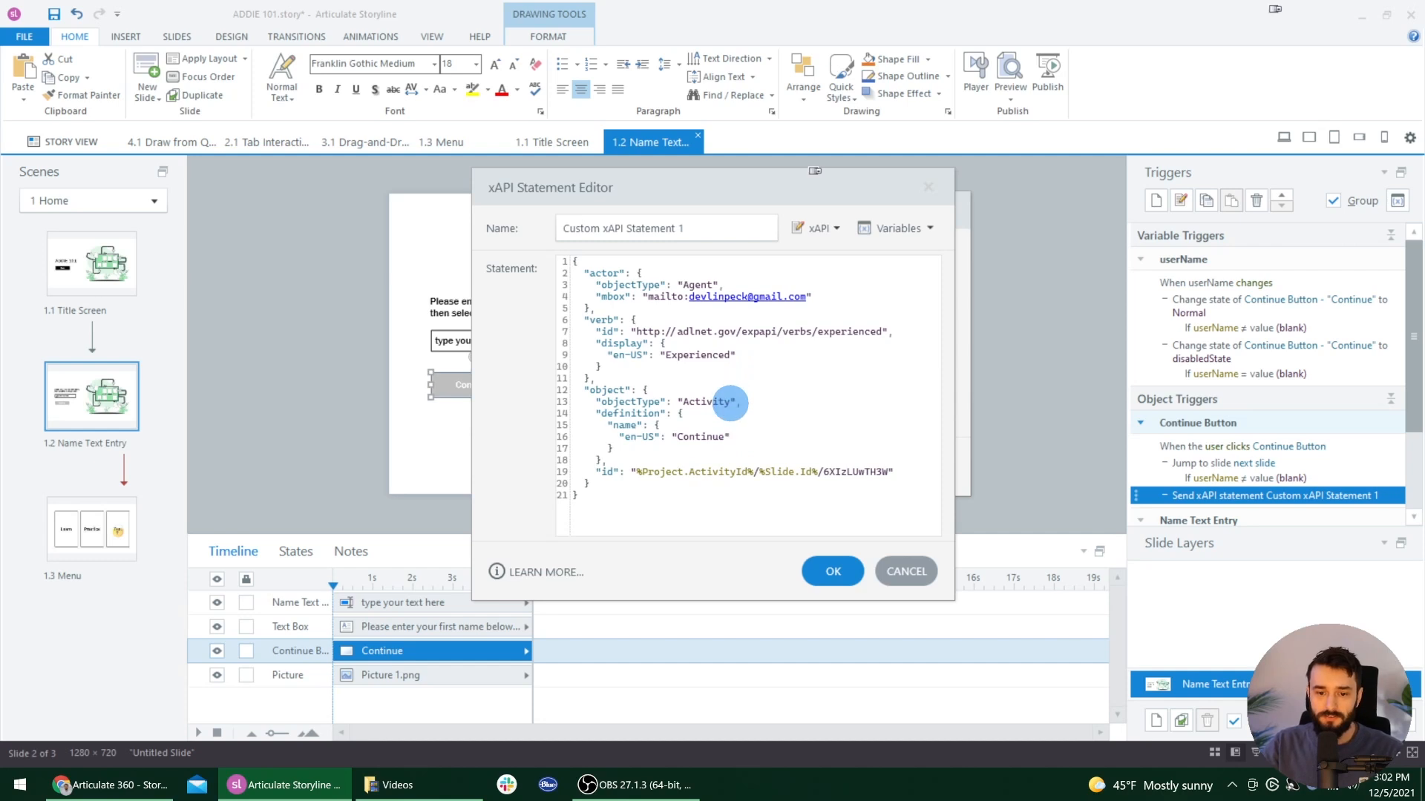
drag(594, 308, 583, 269)
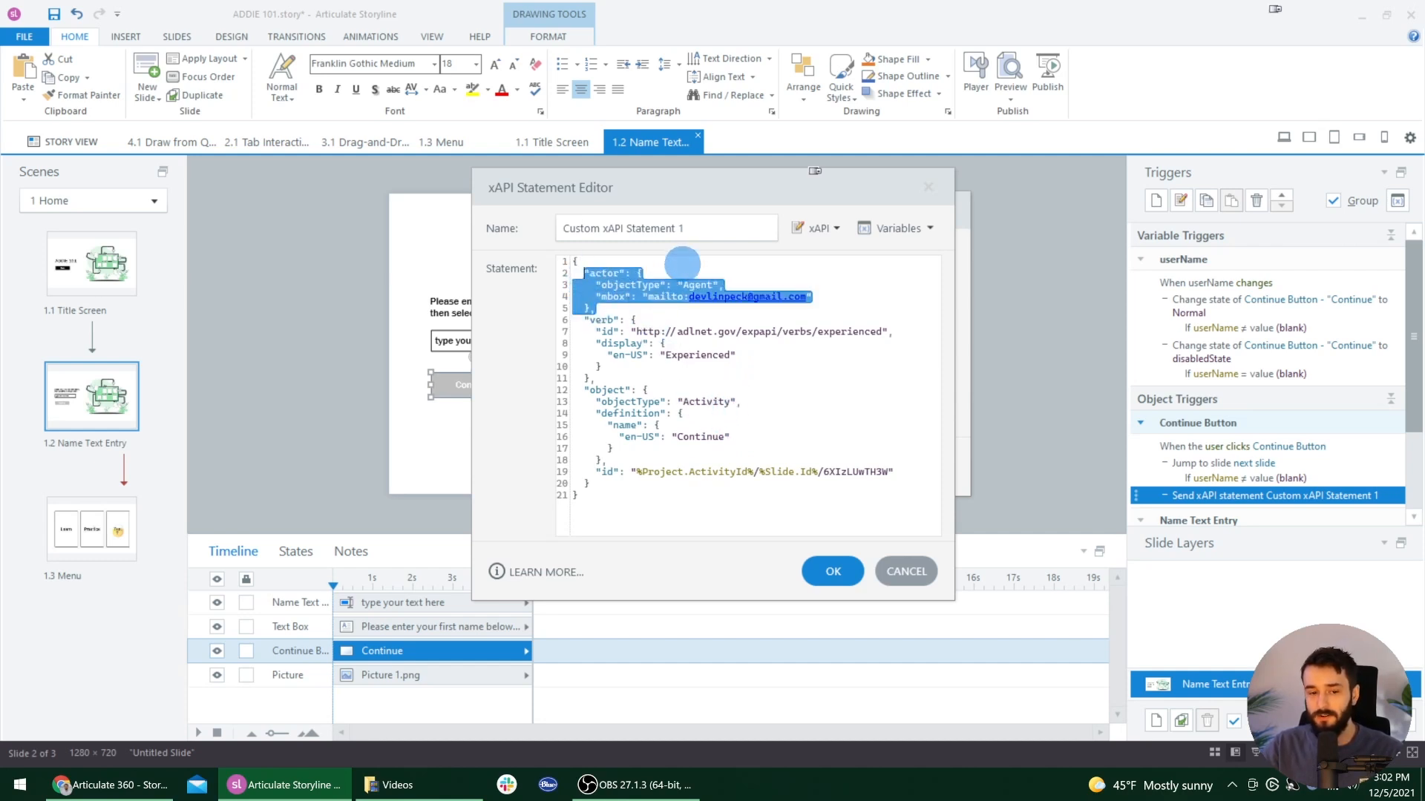
click(660, 271)
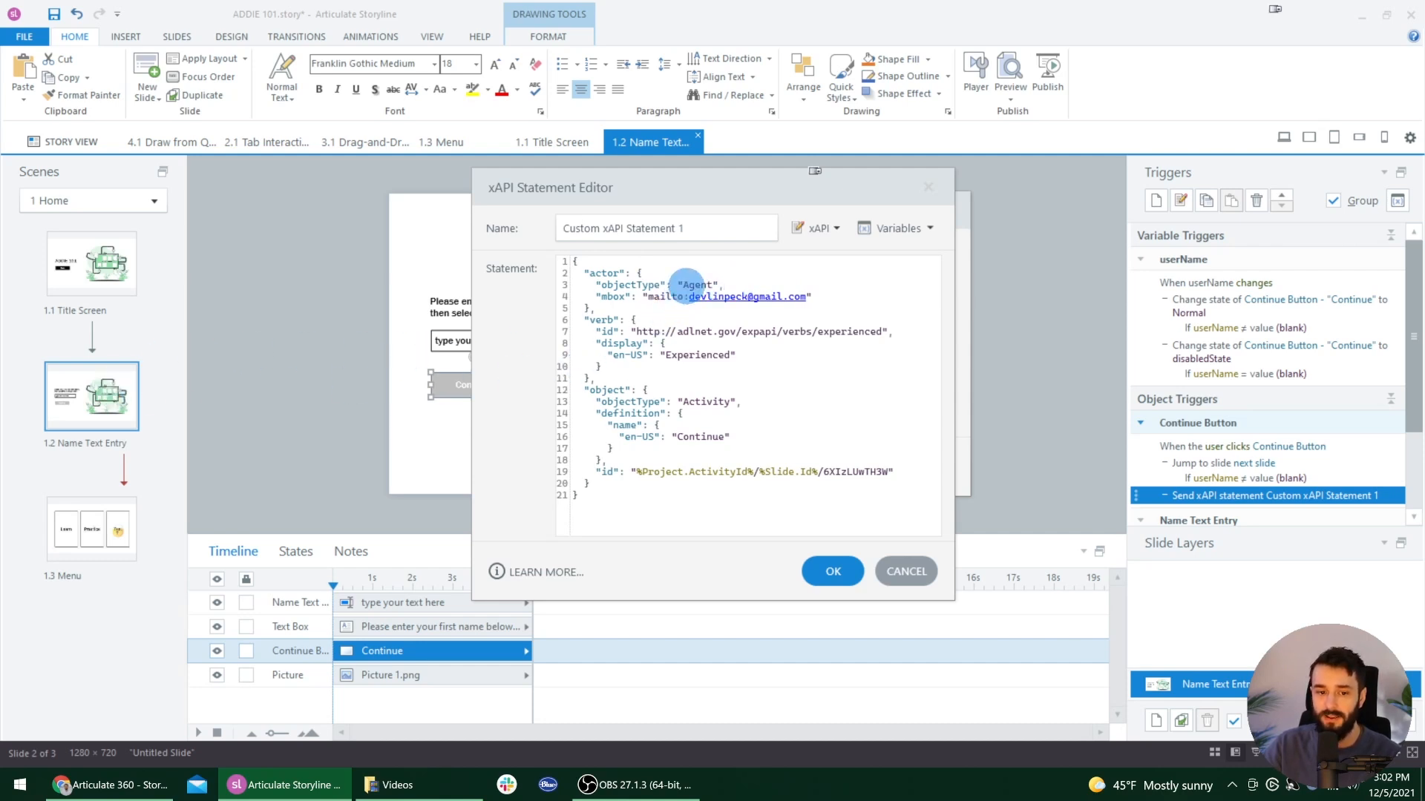
Step: Check the variables available to the statement, and compare the actor's objectType and mbox values with the slide's name entry field
click(901, 229)
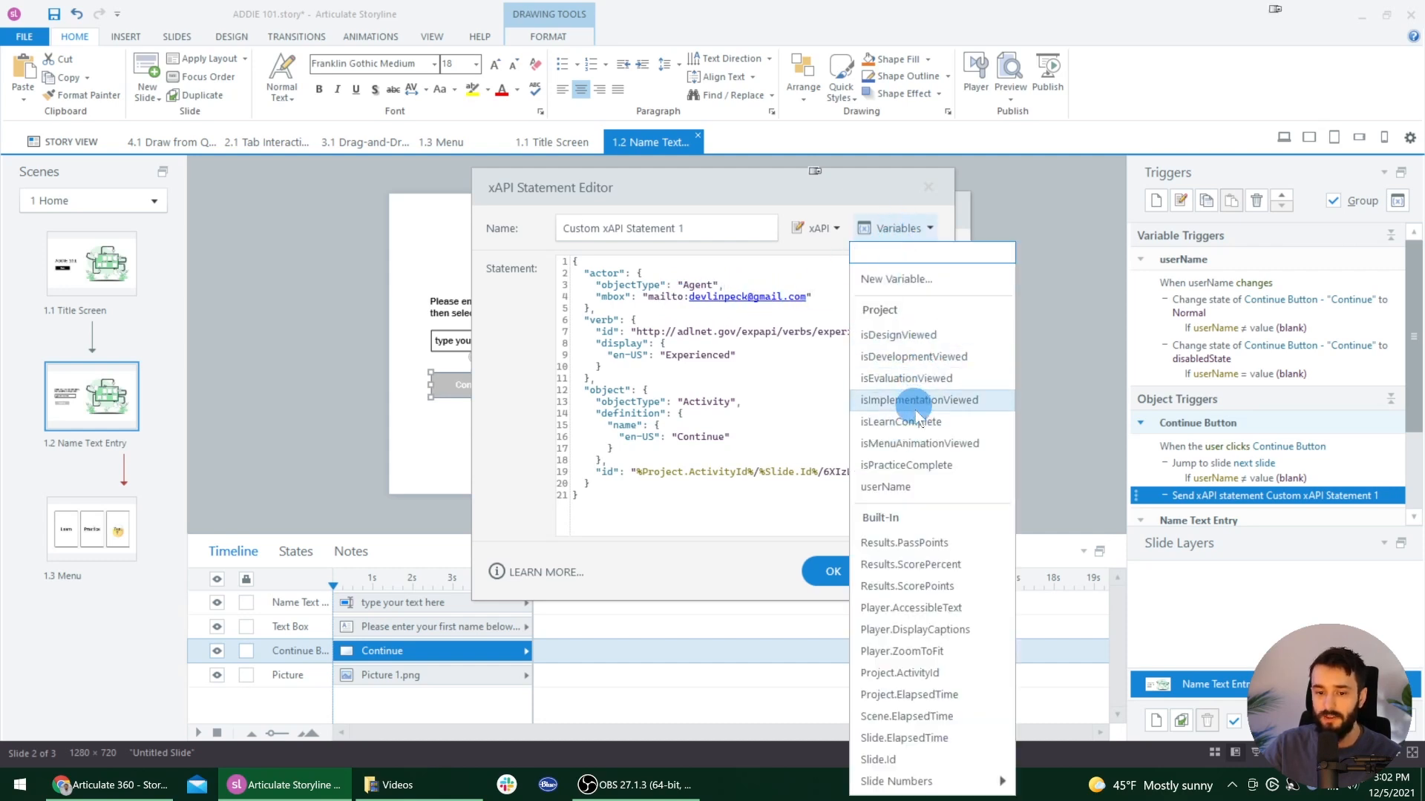
click(904, 487)
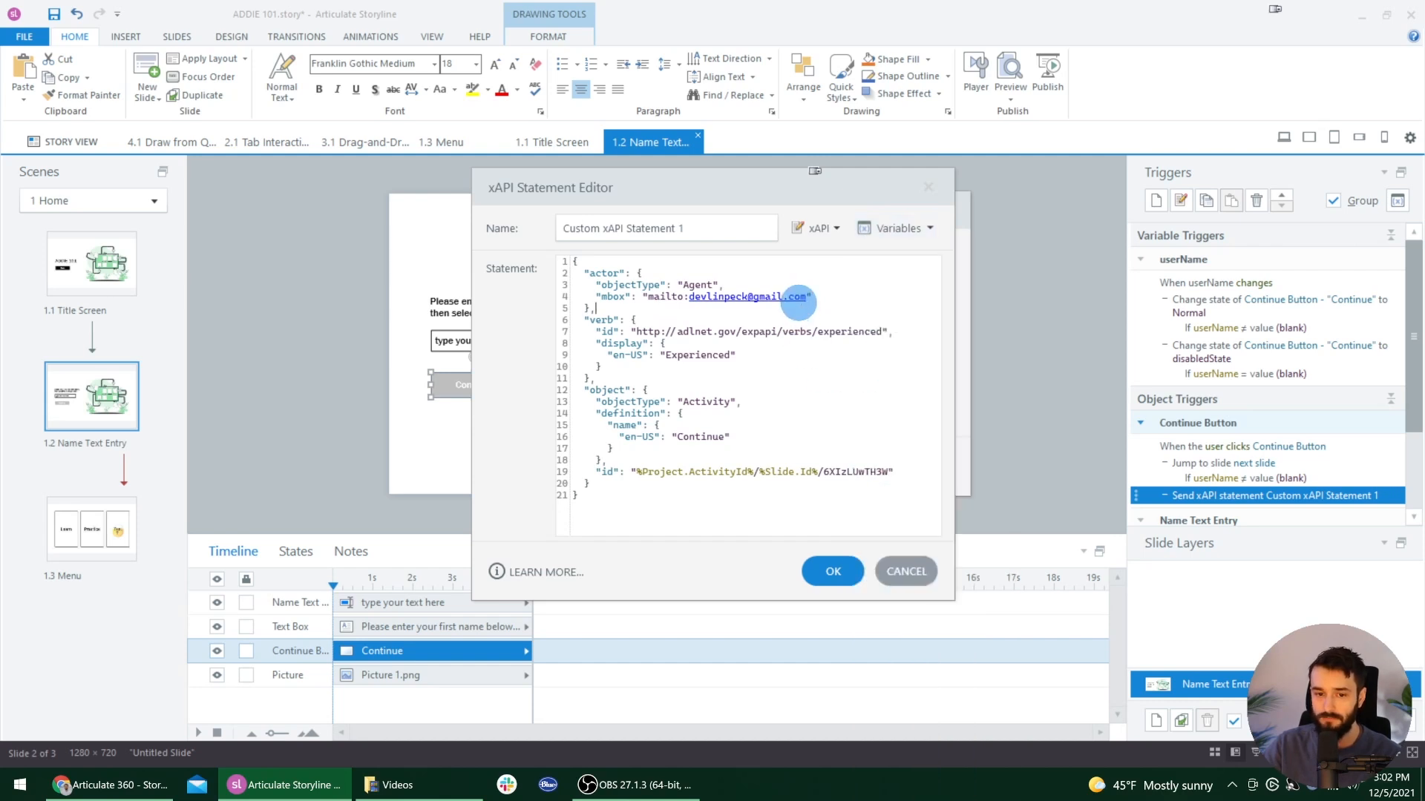
drag(814, 297, 556, 286)
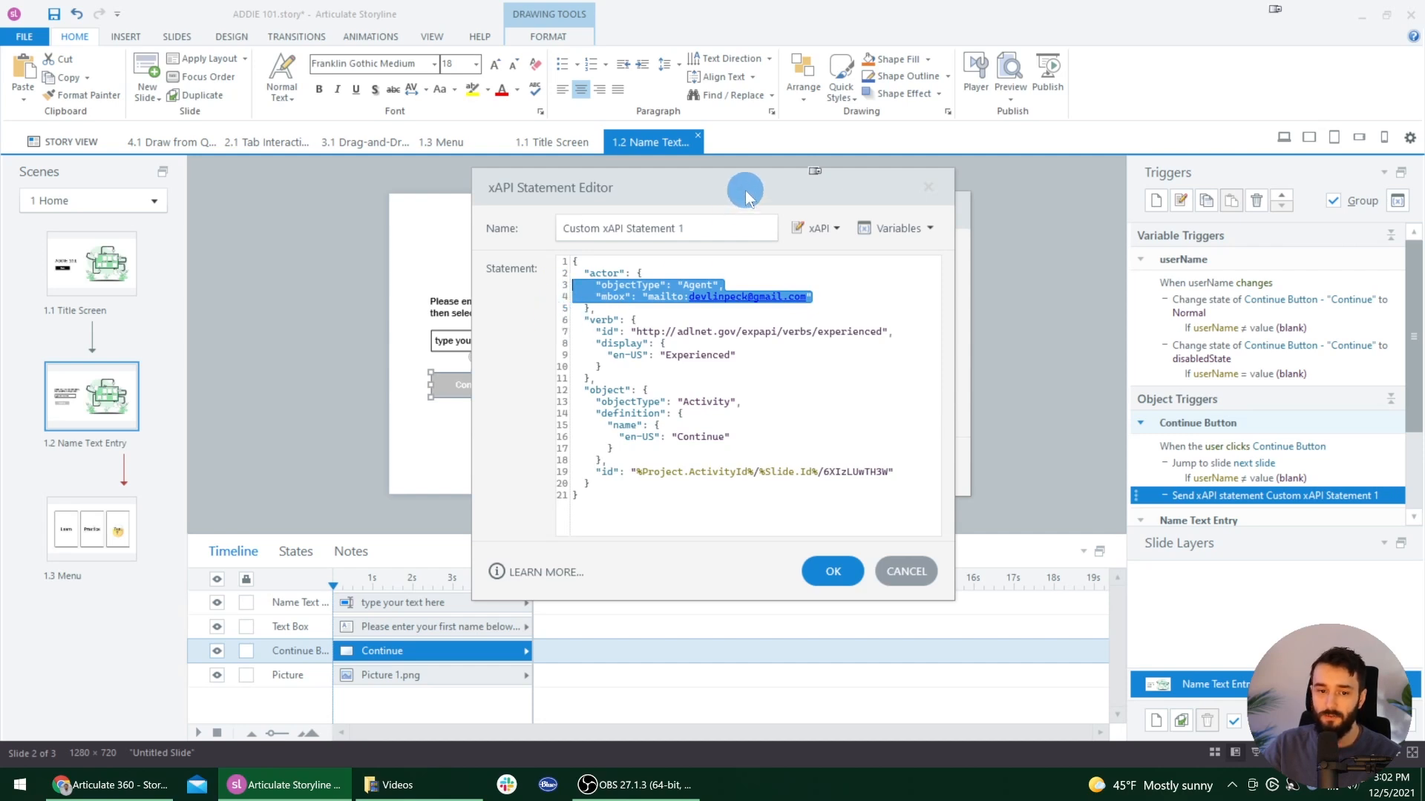
click(670, 467)
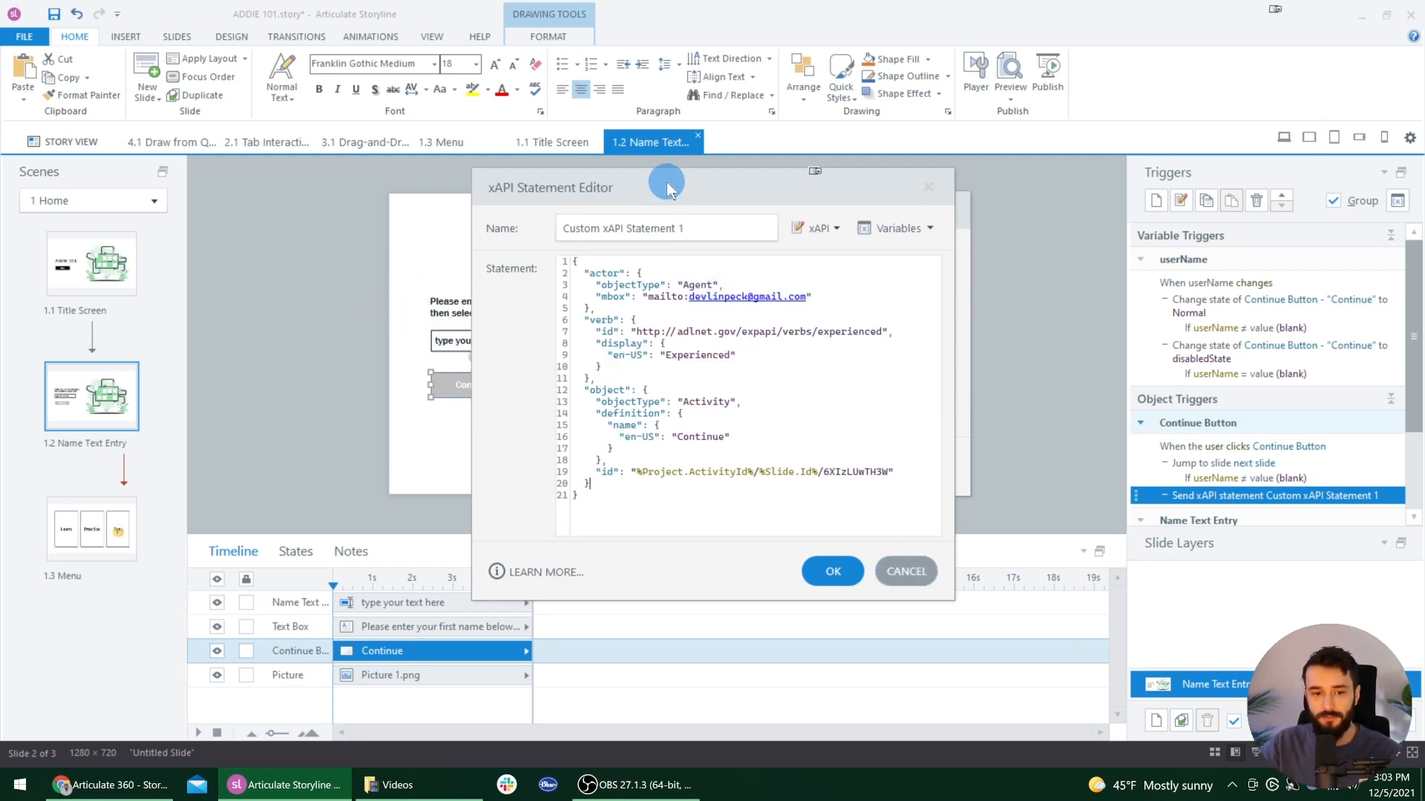
drag(667, 183, 894, 210)
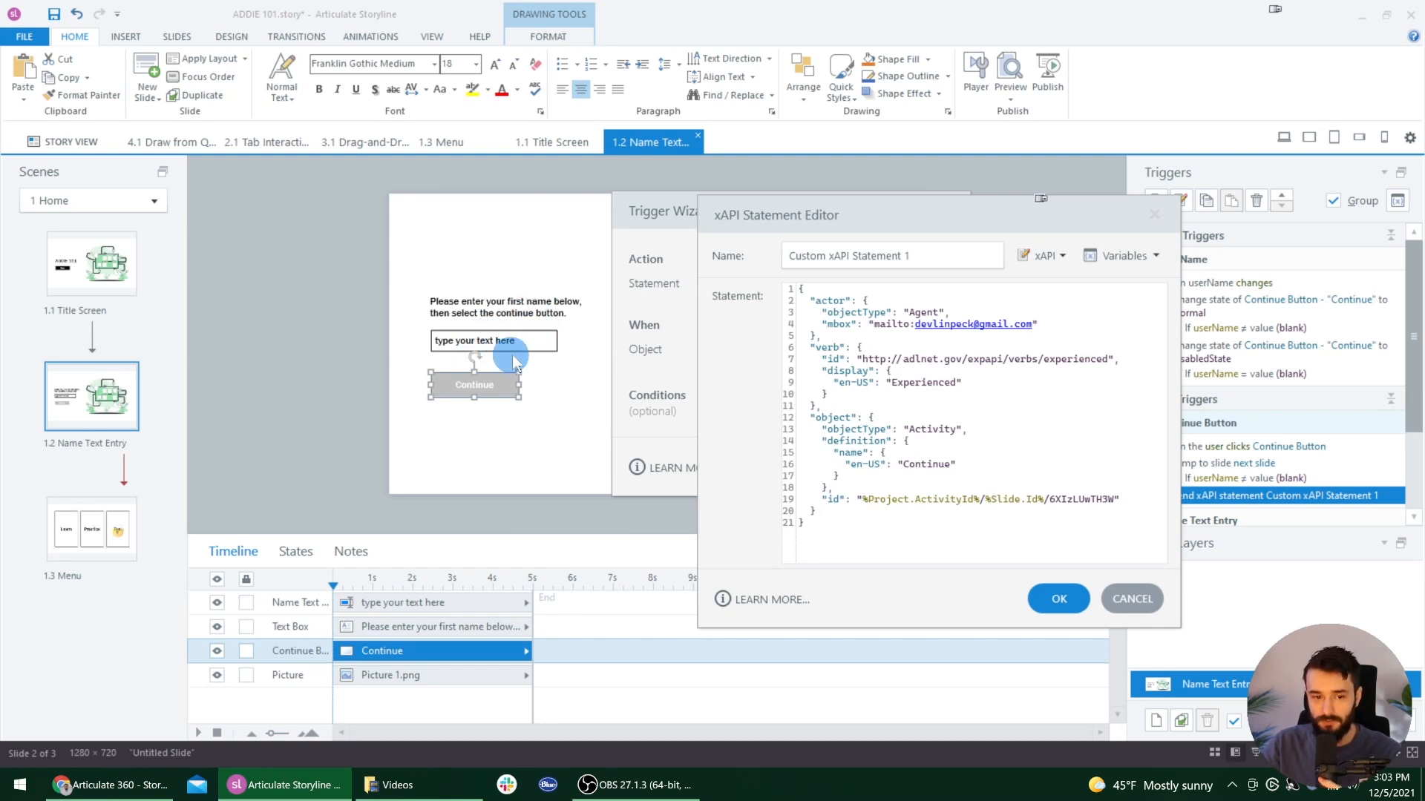
drag(998, 216, 816, 182)
click(675, 300)
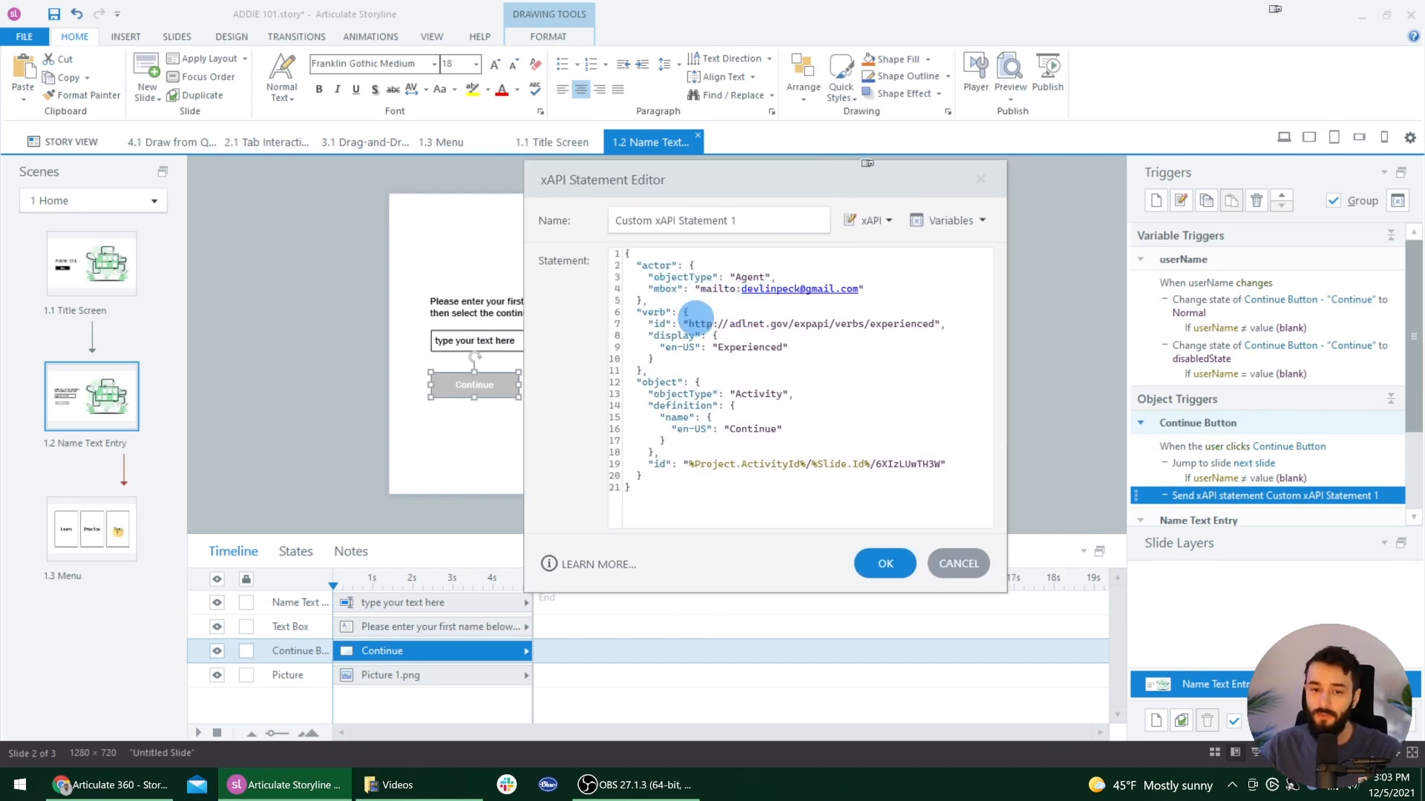
drag(864, 290, 719, 275)
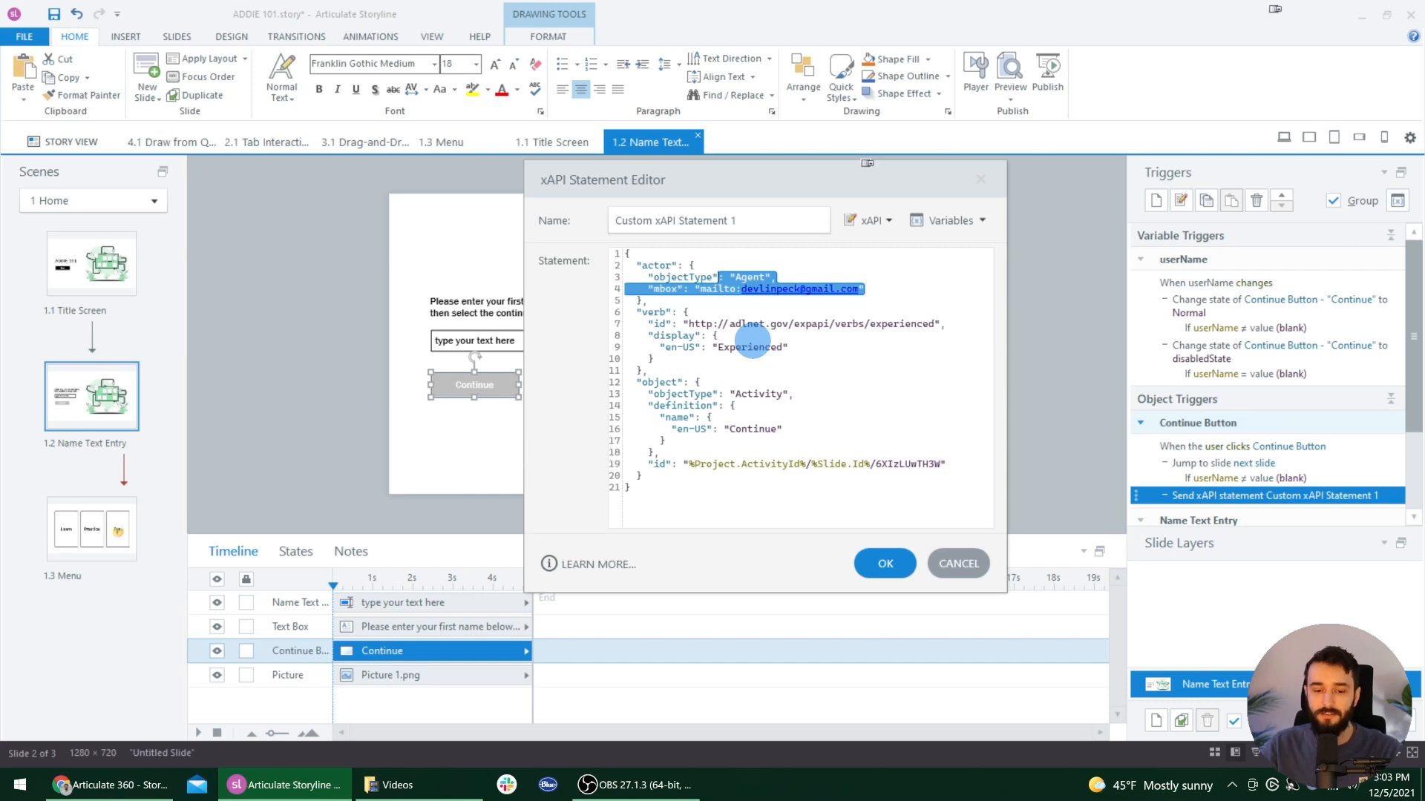
Step: Switch to the LRS Support article in the browser and append the query string ?actor= to its URL
mouse_move(147, 794)
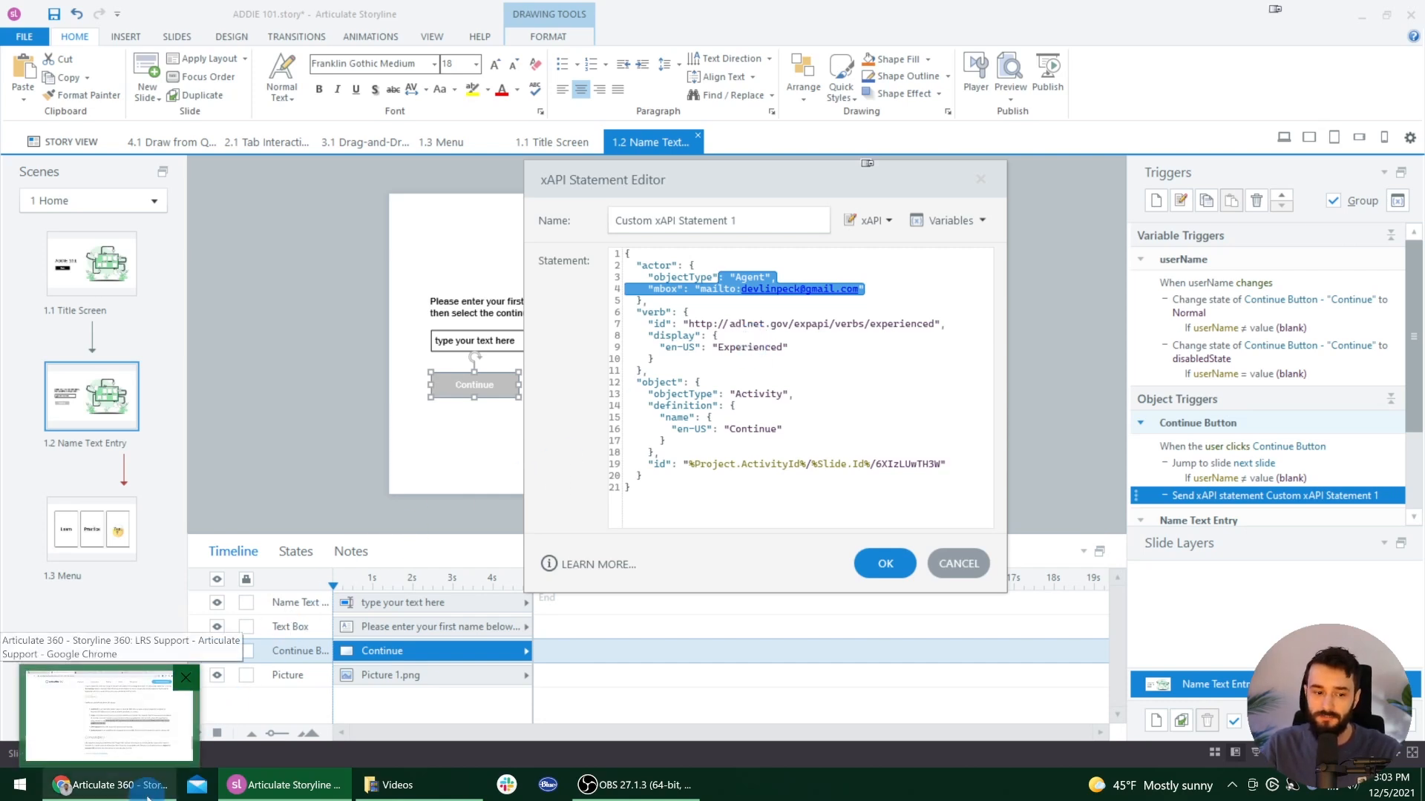
click(147, 794)
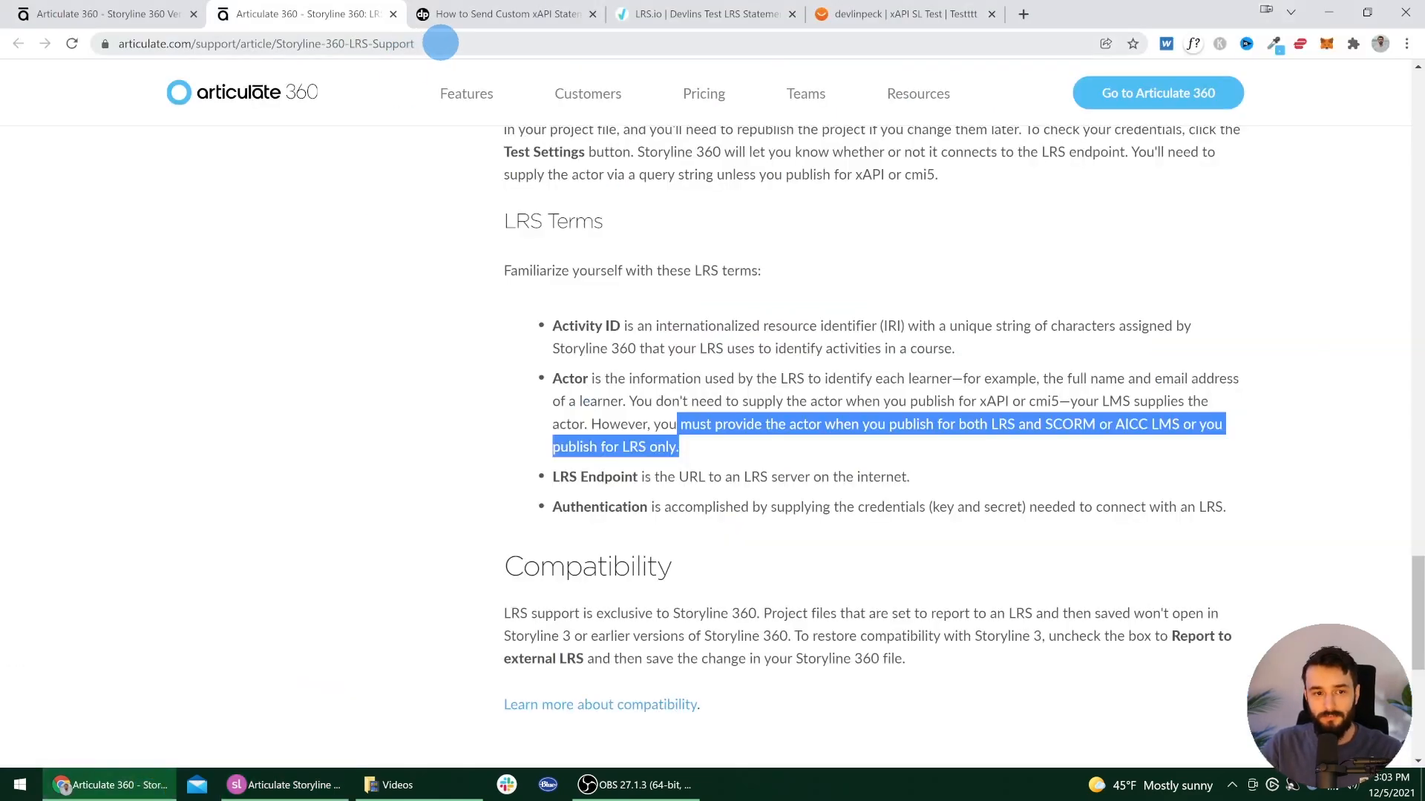
click(485, 42)
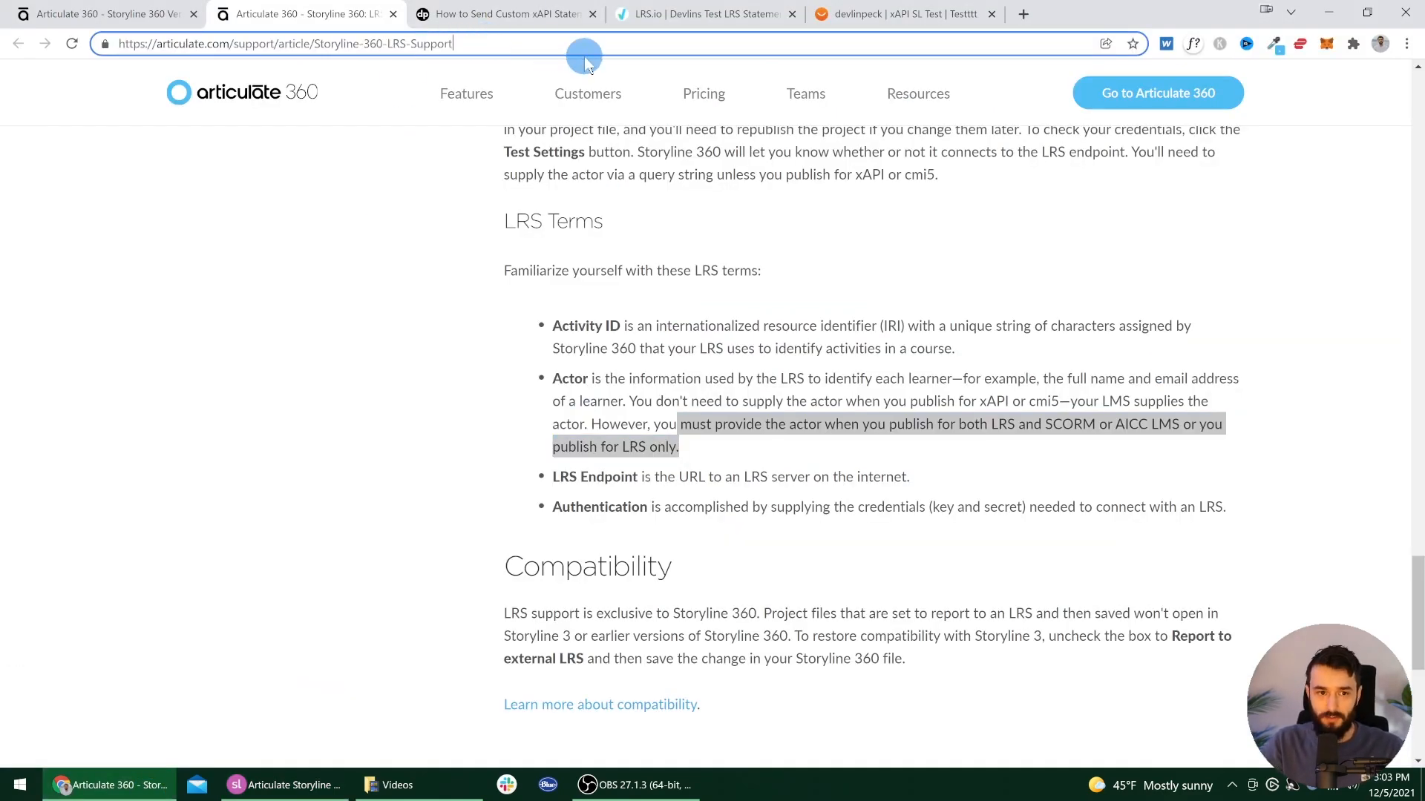
text(?actor=)
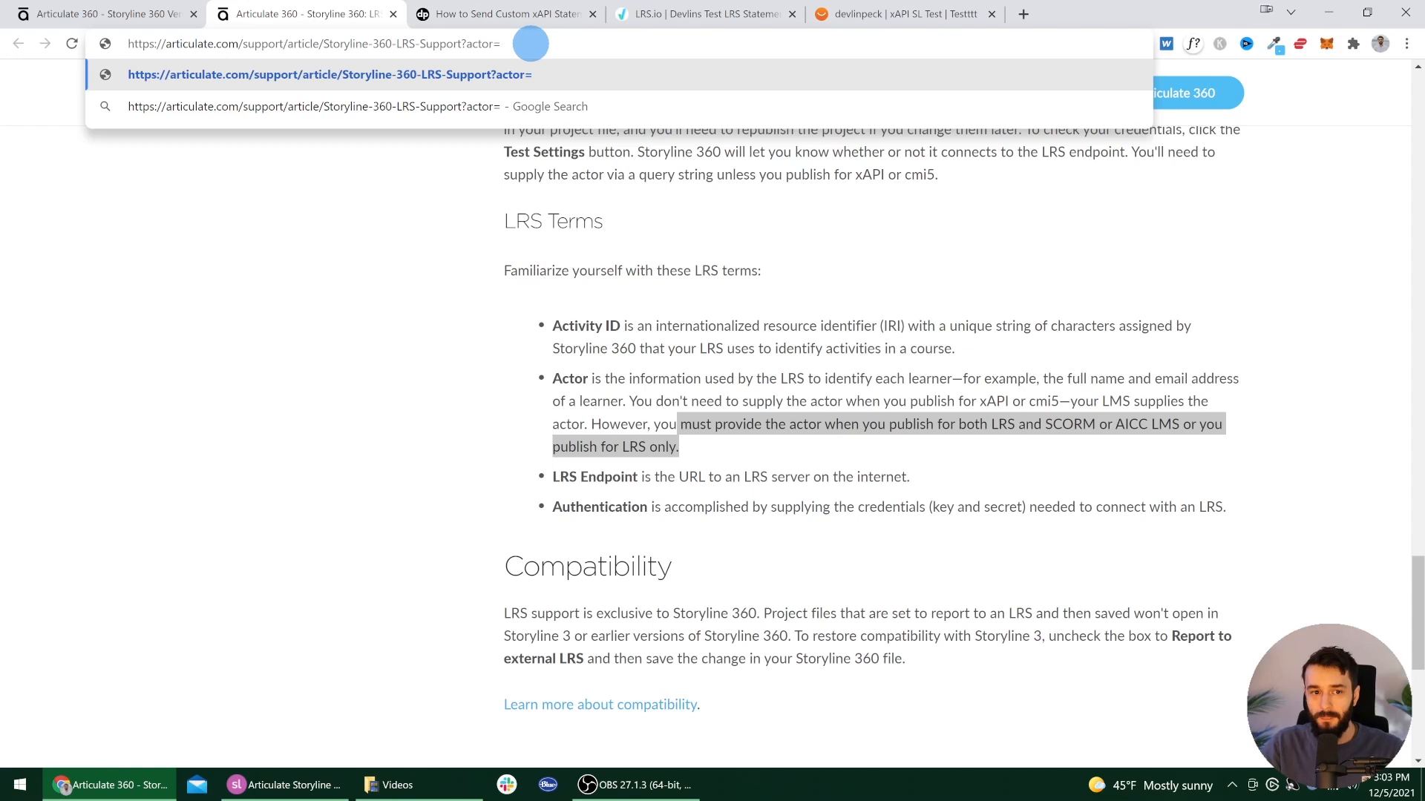
Step: Remove the ?actor= query string from the article's URL and reload the page
key(BackSpace)
key(BackSpace)
key(BackSpace)
key(BackSpace)
key(BackSpace)
key(BackSpace)
key(BackSpace)
key(Return)
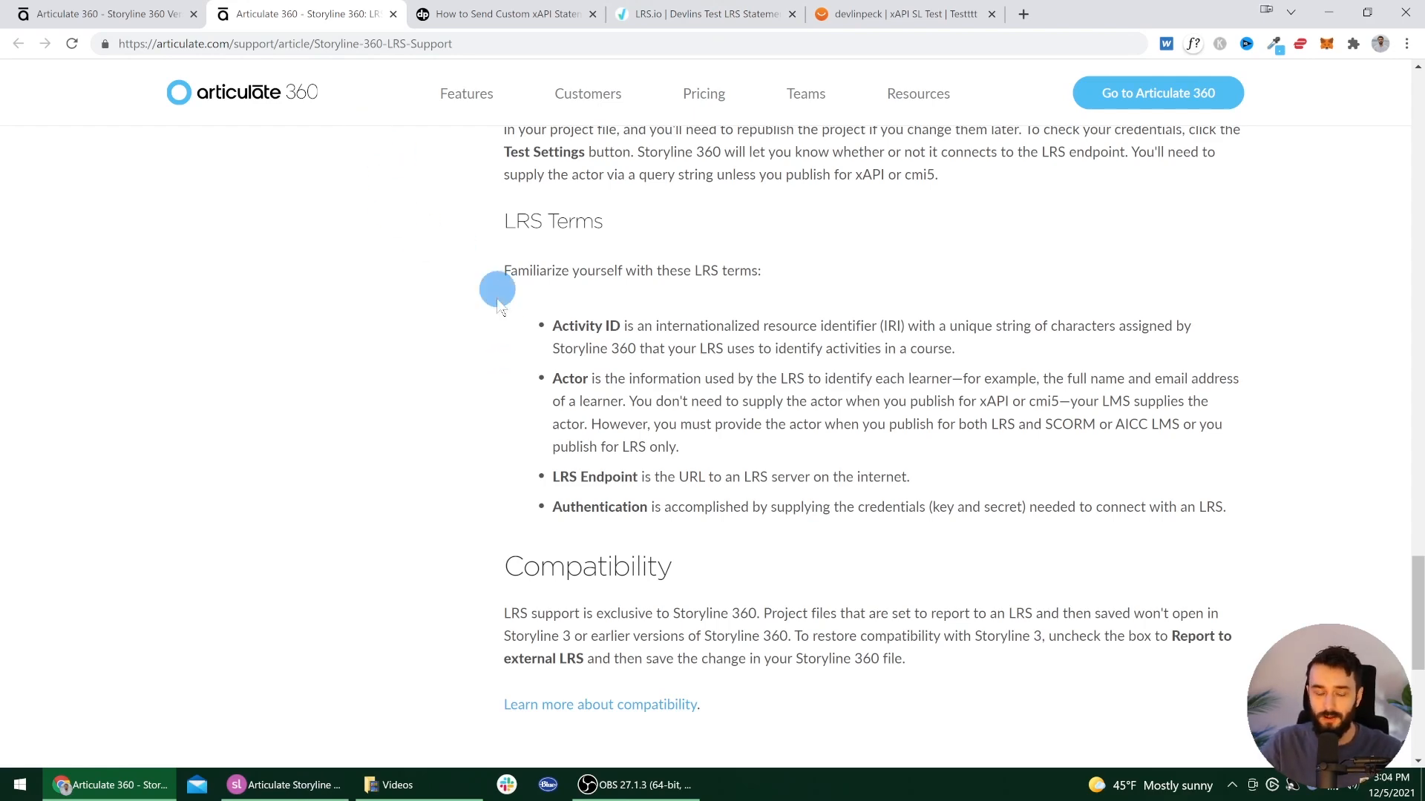
Step: Switch back to Storyline and close Custom xAPI Statement 1 and its trigger without saving changes
click(308, 791)
click(674, 297)
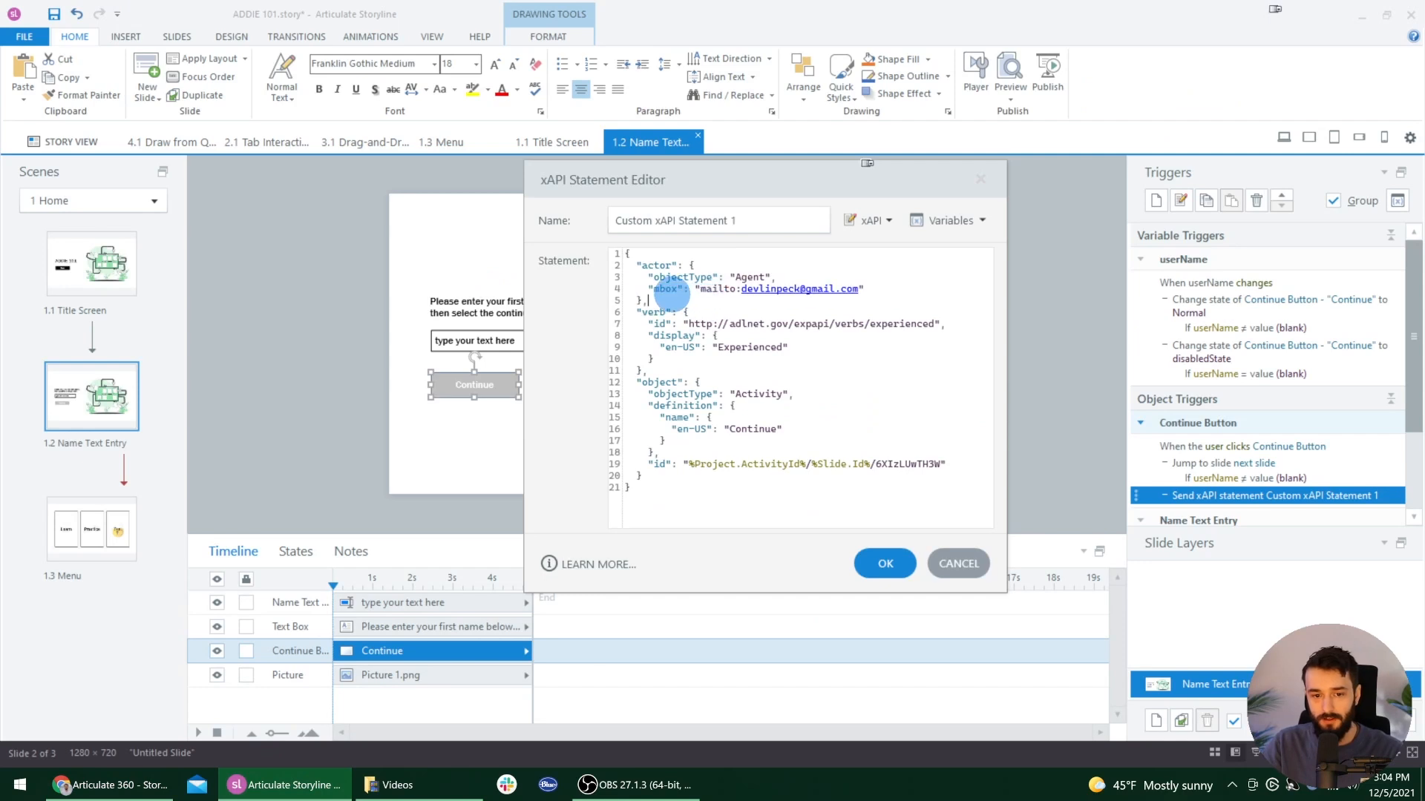
click(963, 565)
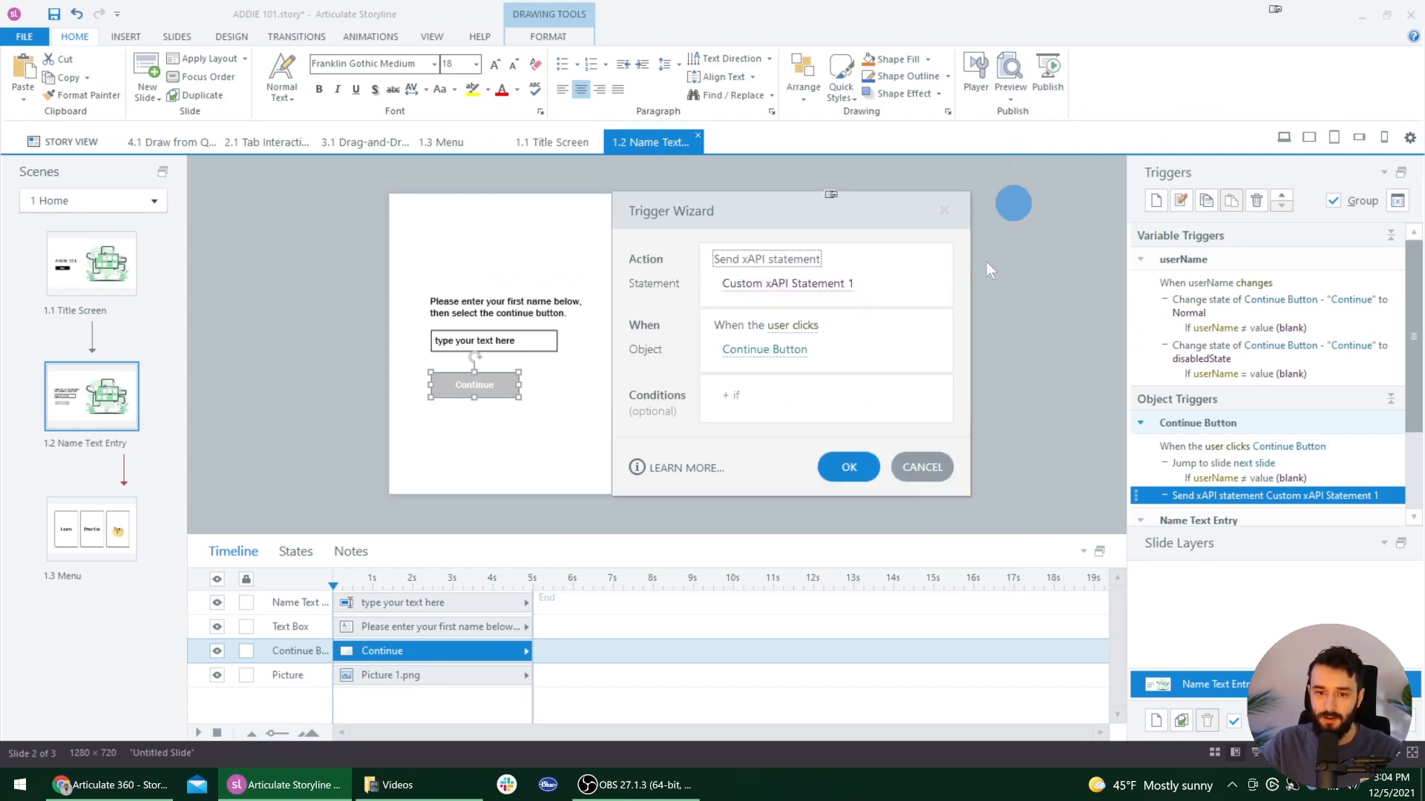
click(916, 481)
Step: Set up LMS / LRS publishing to report to an LMS via xAPI (Tin Can XAPI) as well as to the external LRS
click(1048, 74)
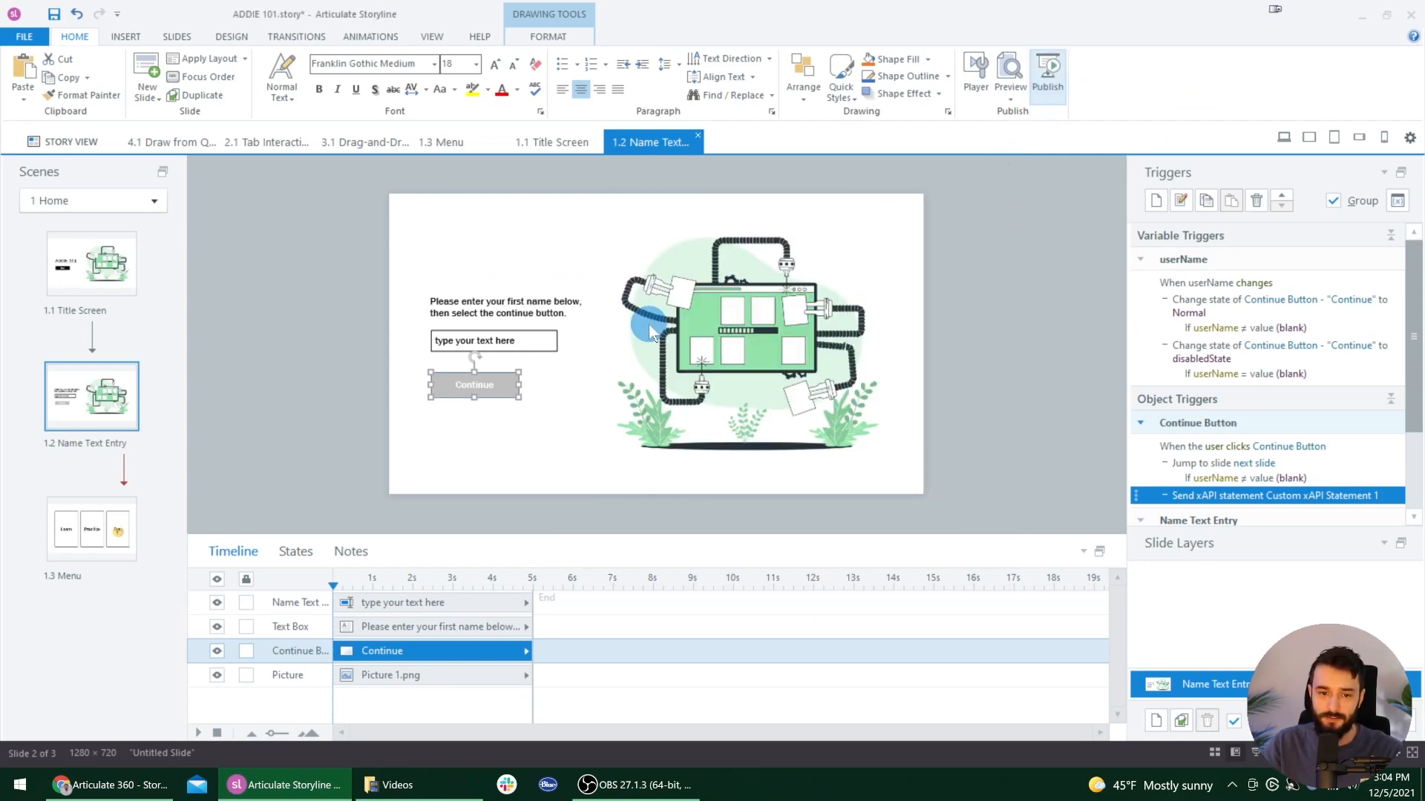
click(625, 494)
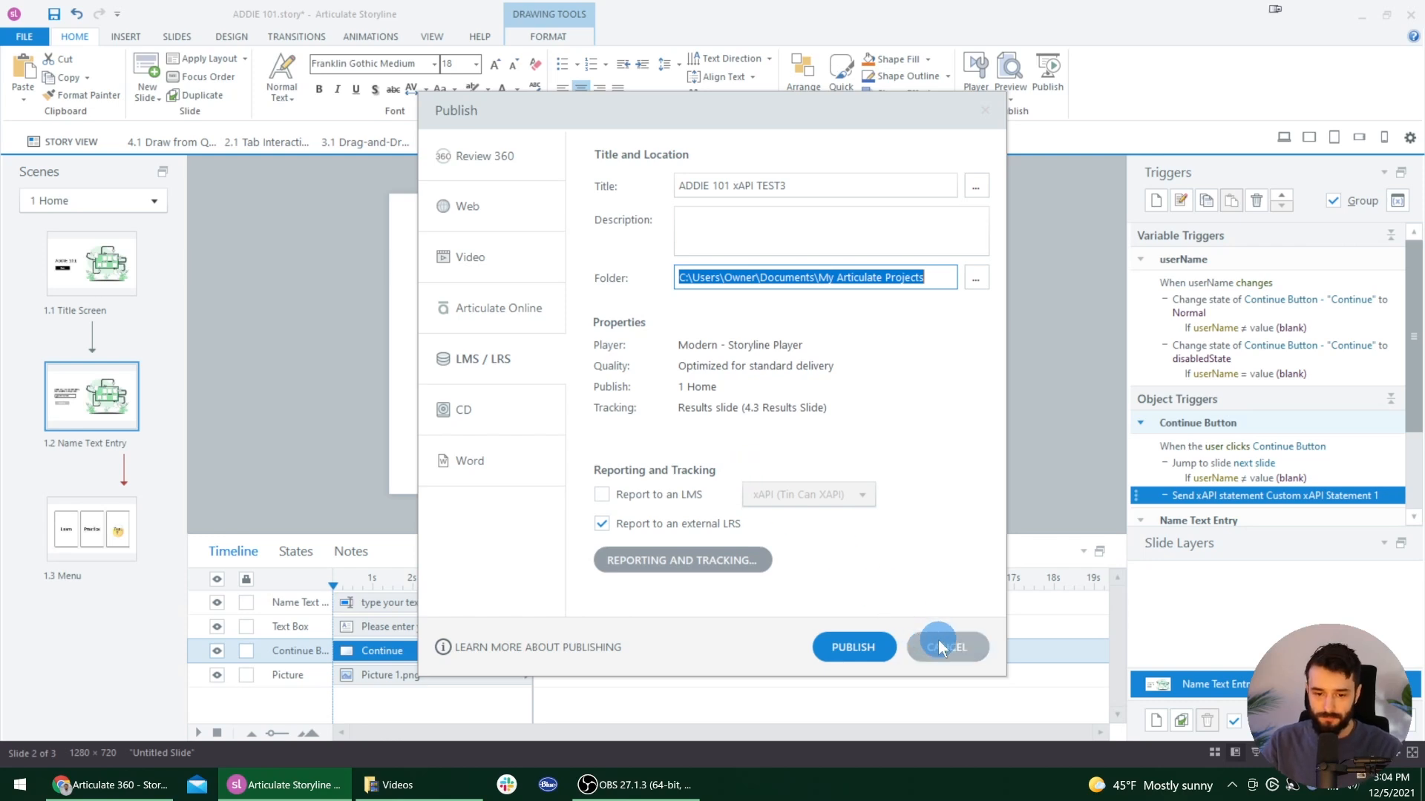
click(603, 493)
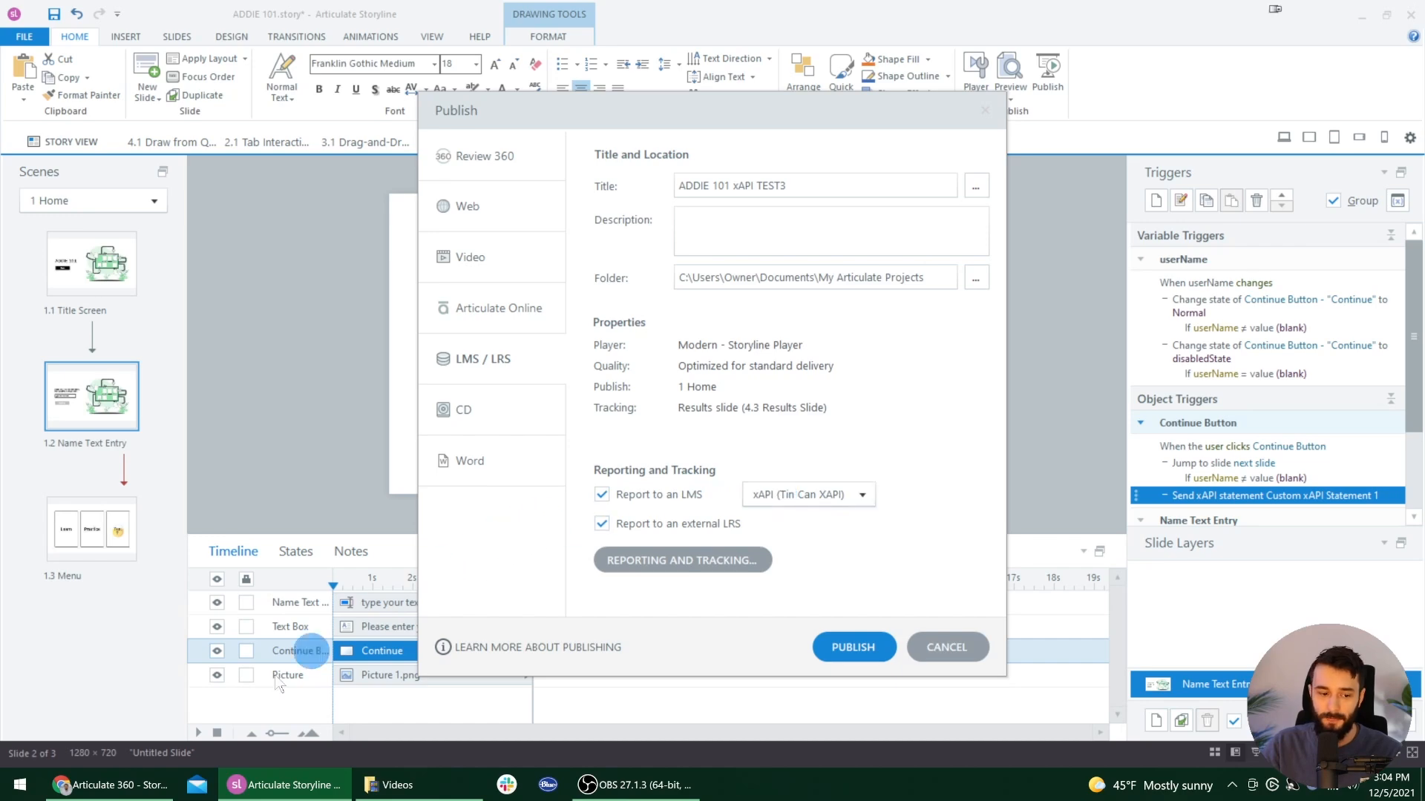
Step: View the xAPI SL Test course in the browser's TalentLMS page, and return to Storyline's publish settings
click(139, 793)
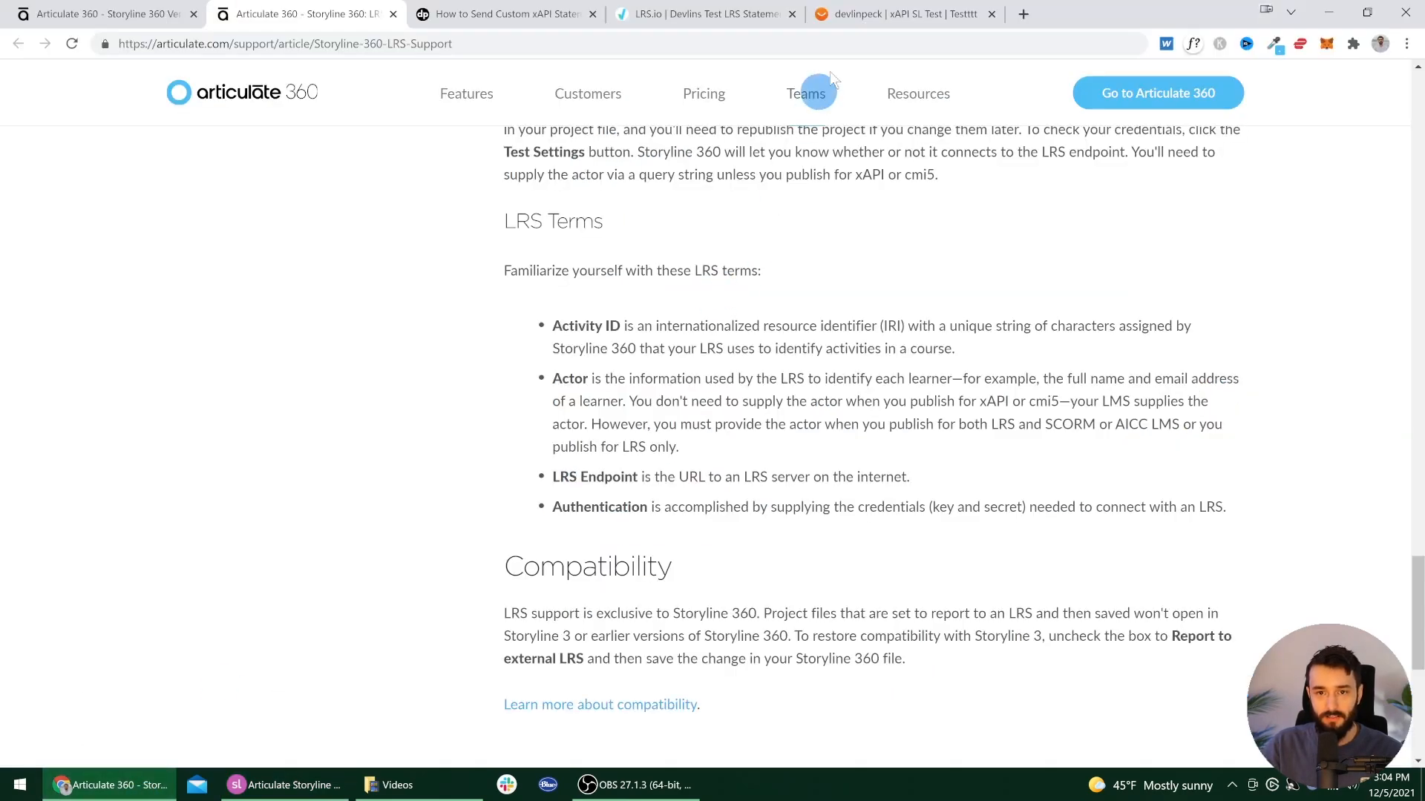
click(861, 13)
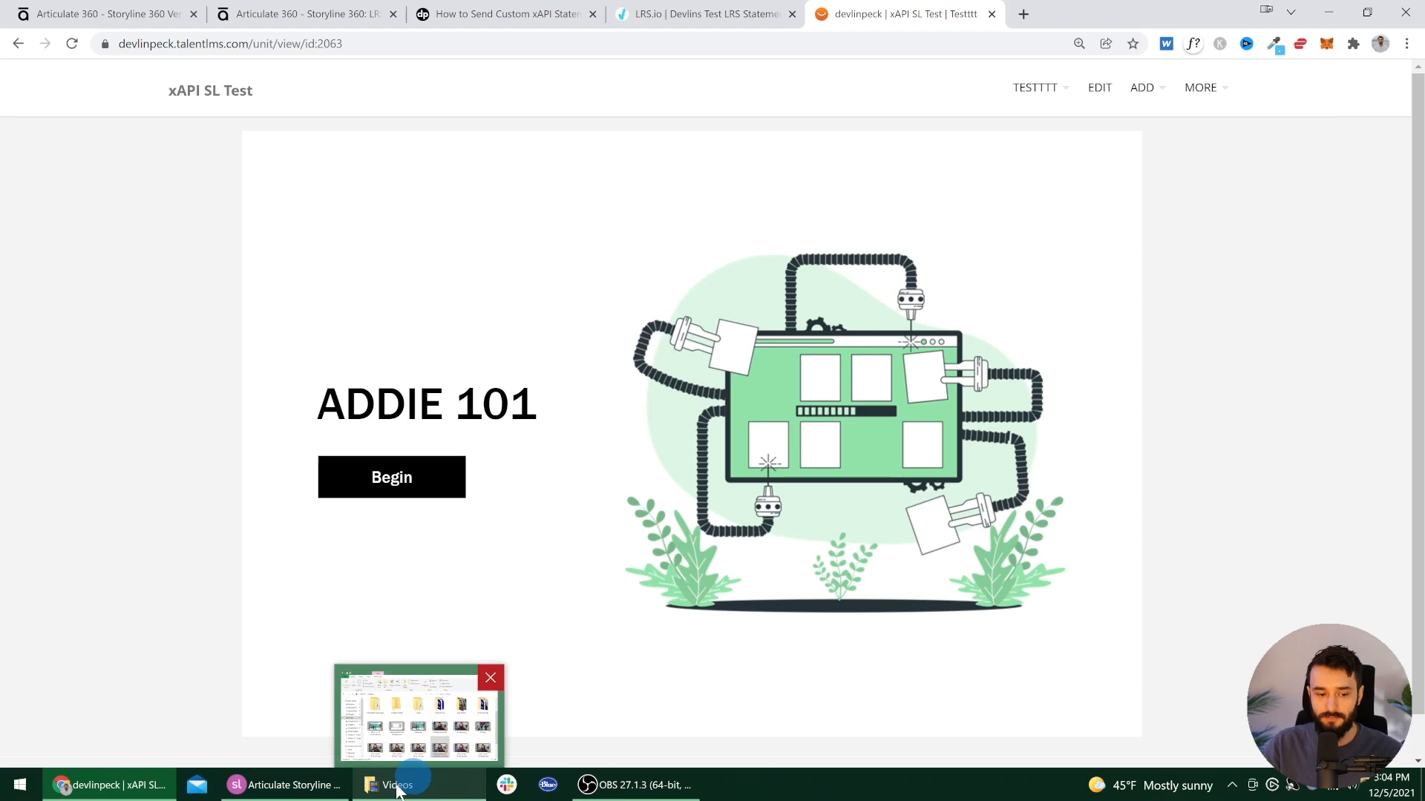
click(285, 785)
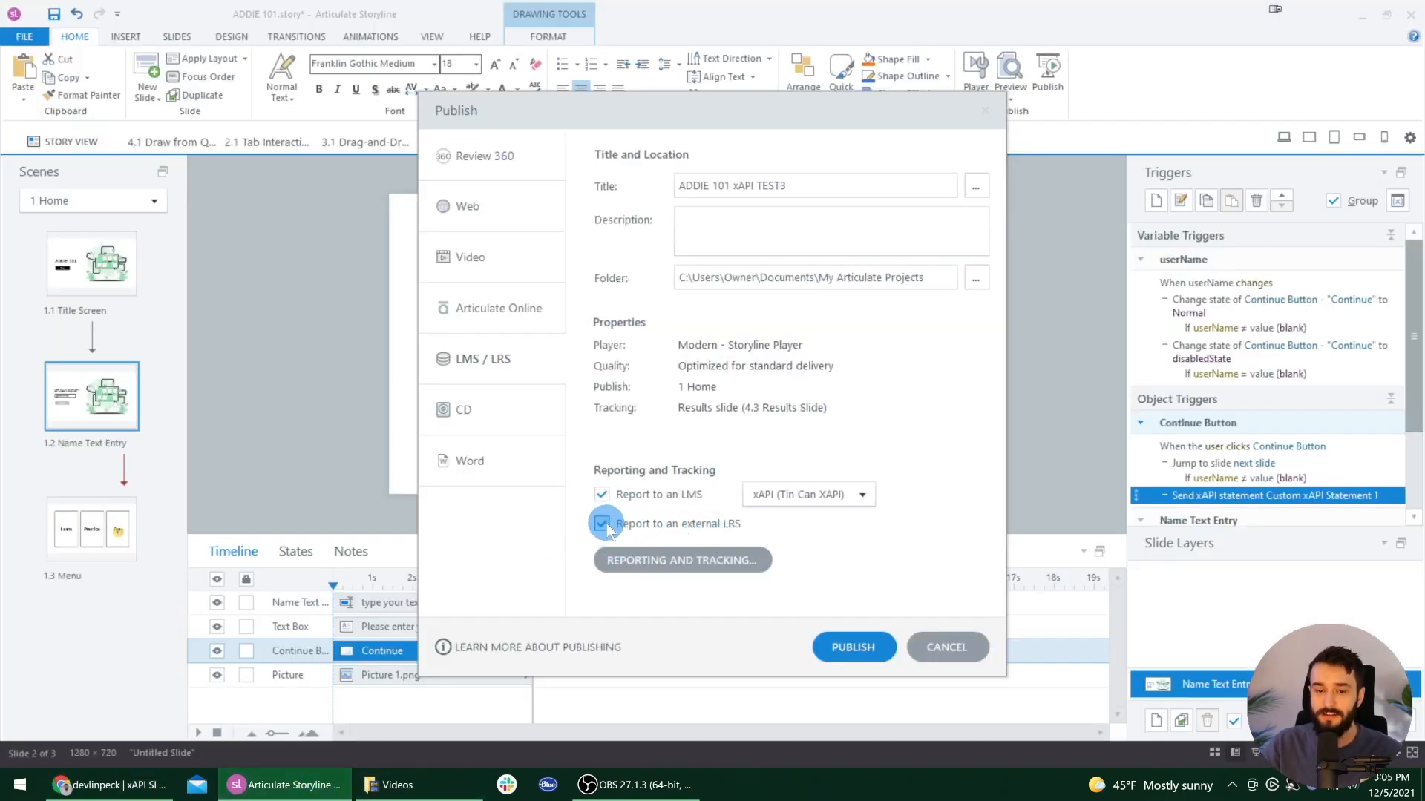
Step: Open the LRS settings of Reporting and Tracking and examine the Activity ID and LRS Endpoint
click(724, 560)
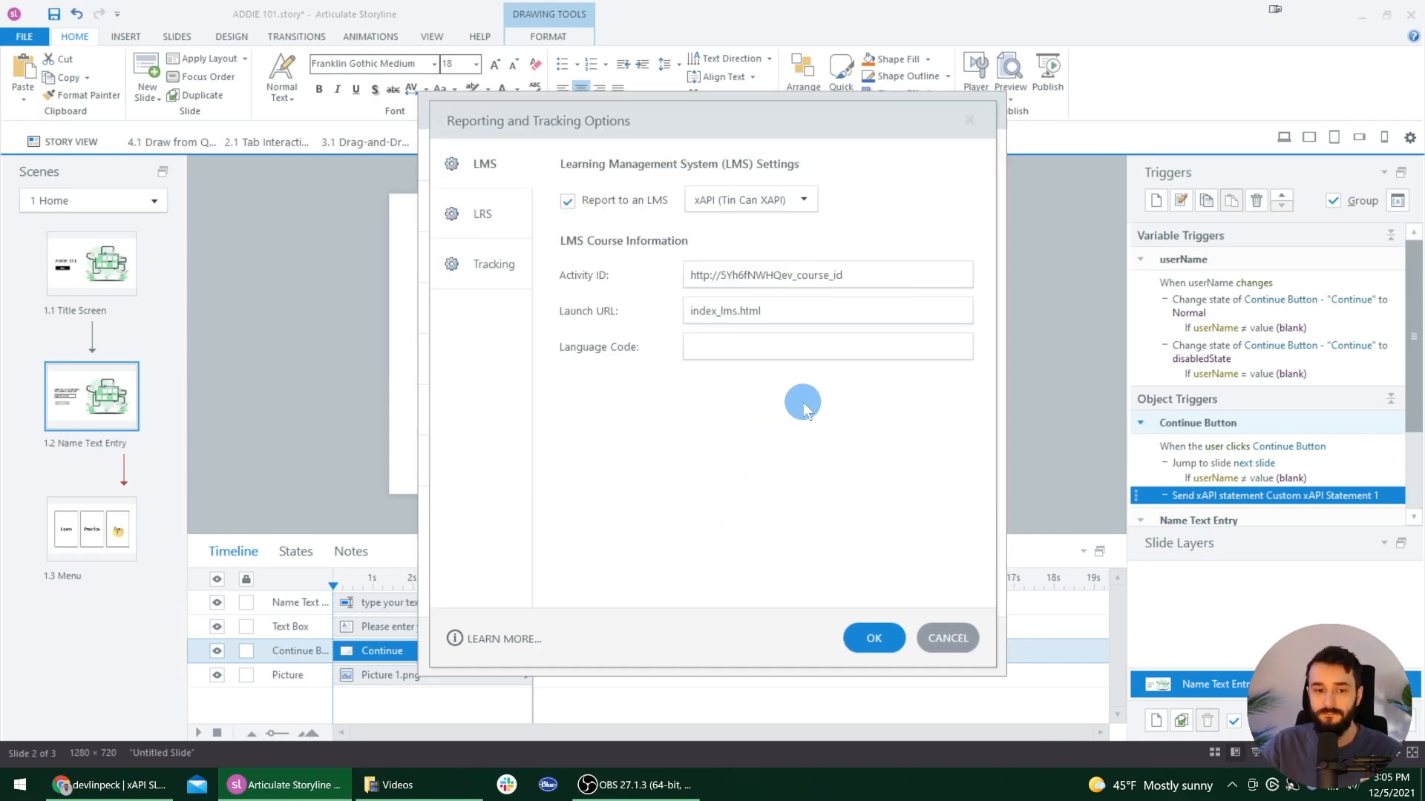
click(476, 214)
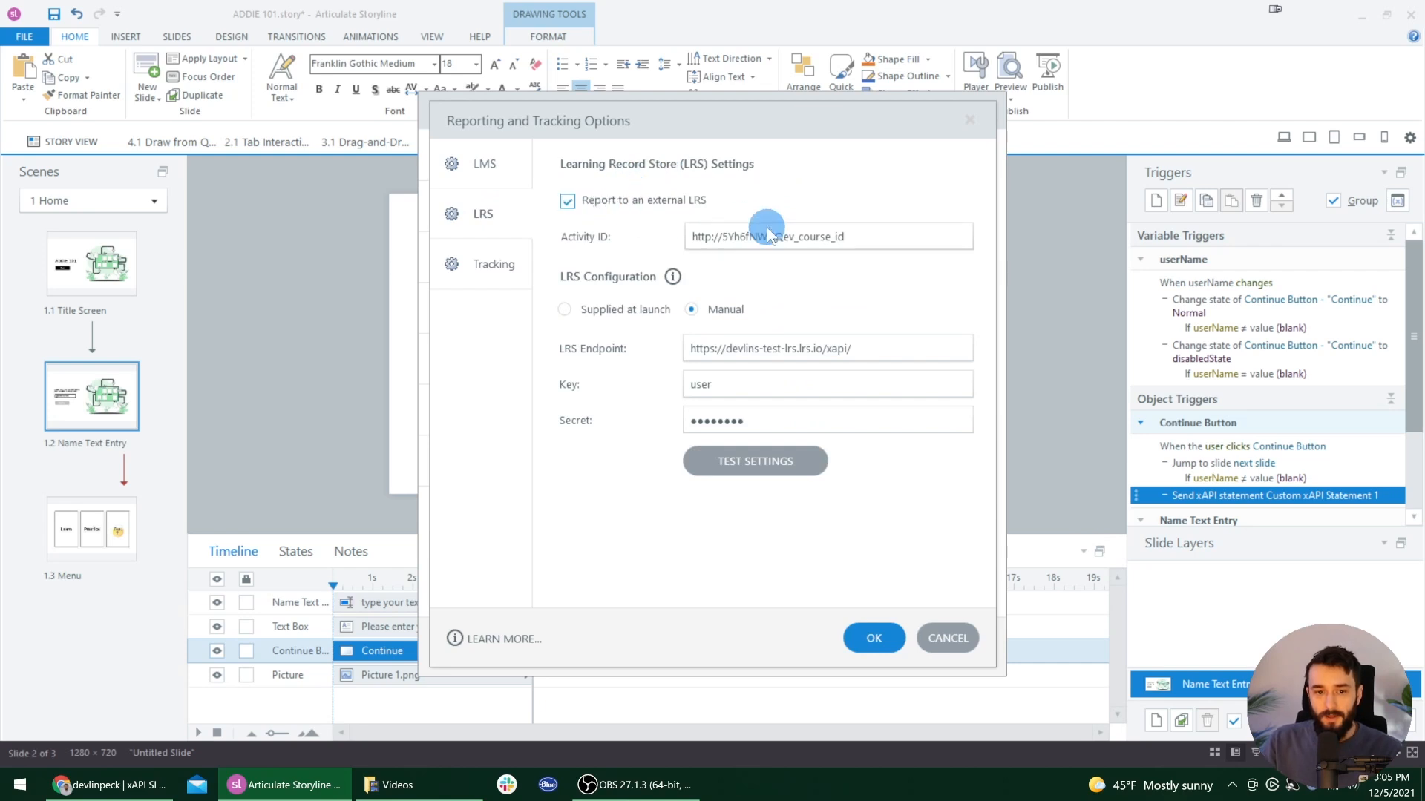
drag(797, 236, 830, 236)
double_click(880, 232)
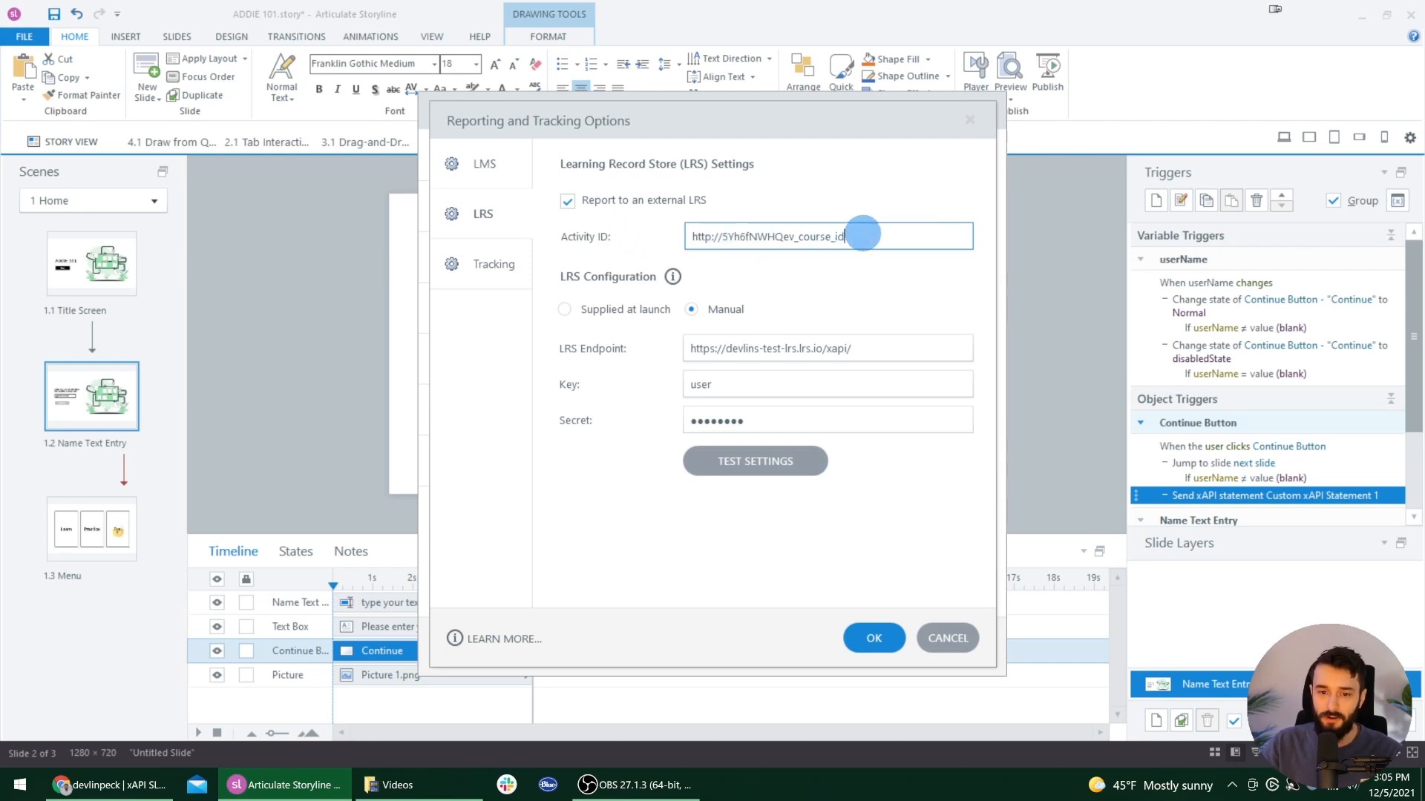
drag(862, 234, 696, 242)
click(804, 232)
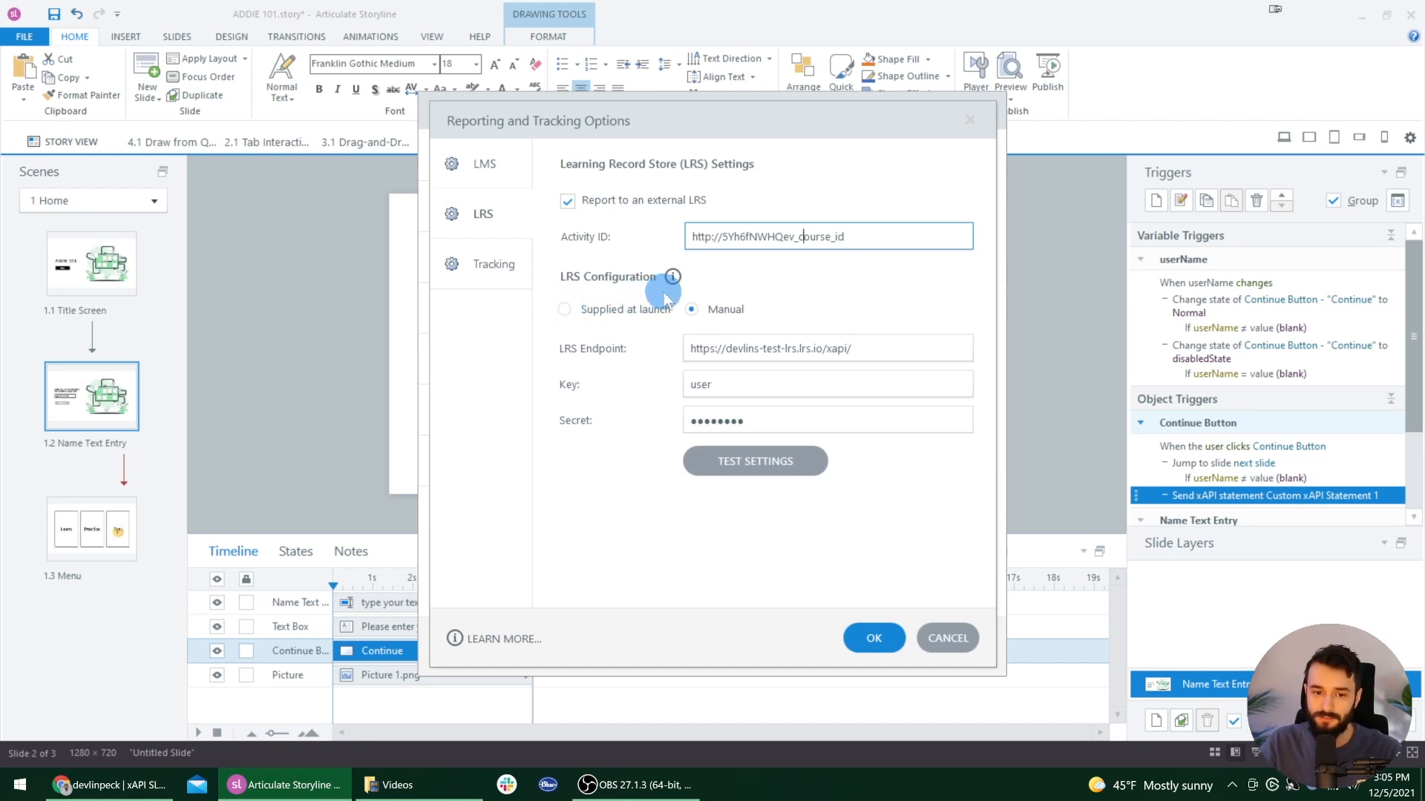
click(739, 348)
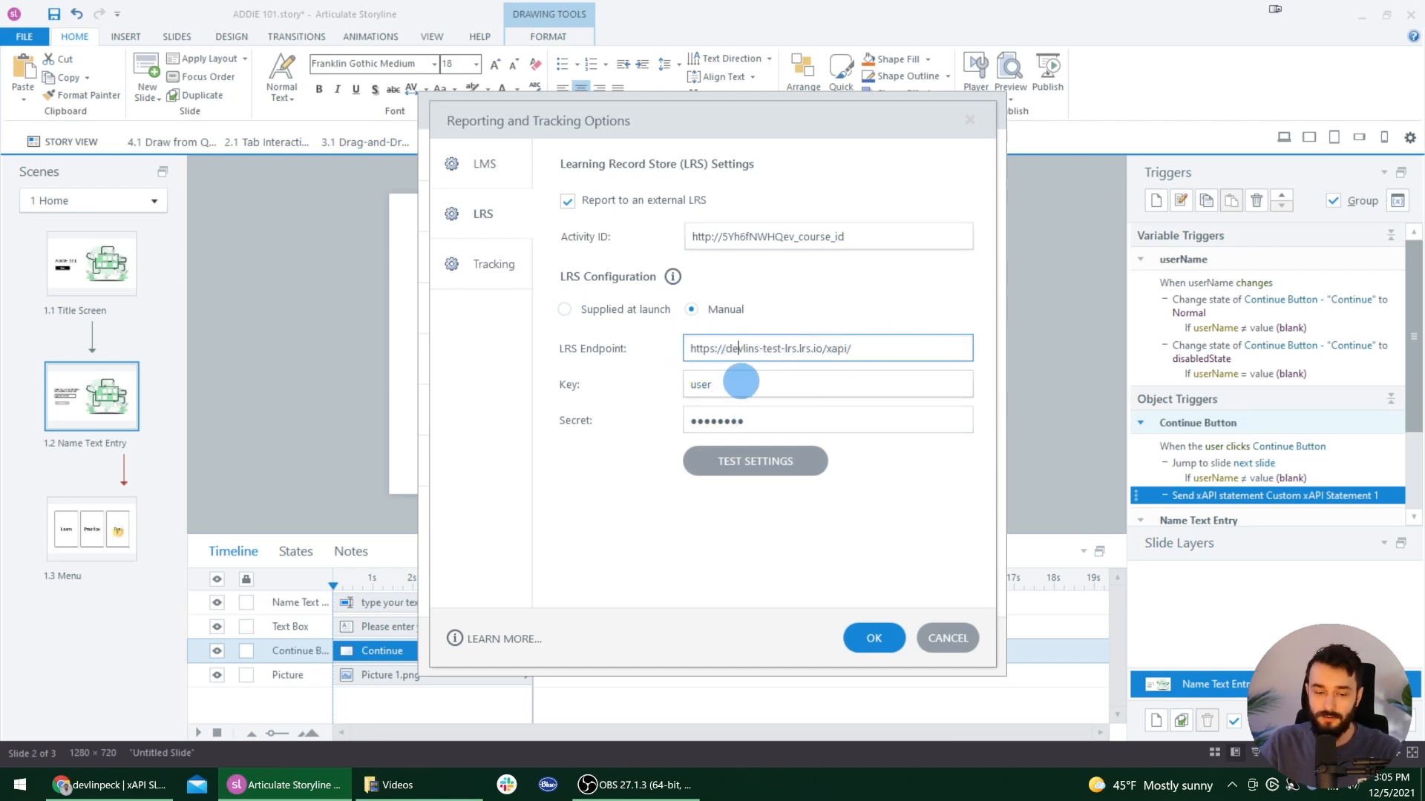
Step: Reveal the xAPI endpoint URL of the test LRS in Veracity Learning and compare it with Storyline's LRS Endpoint
click(110, 785)
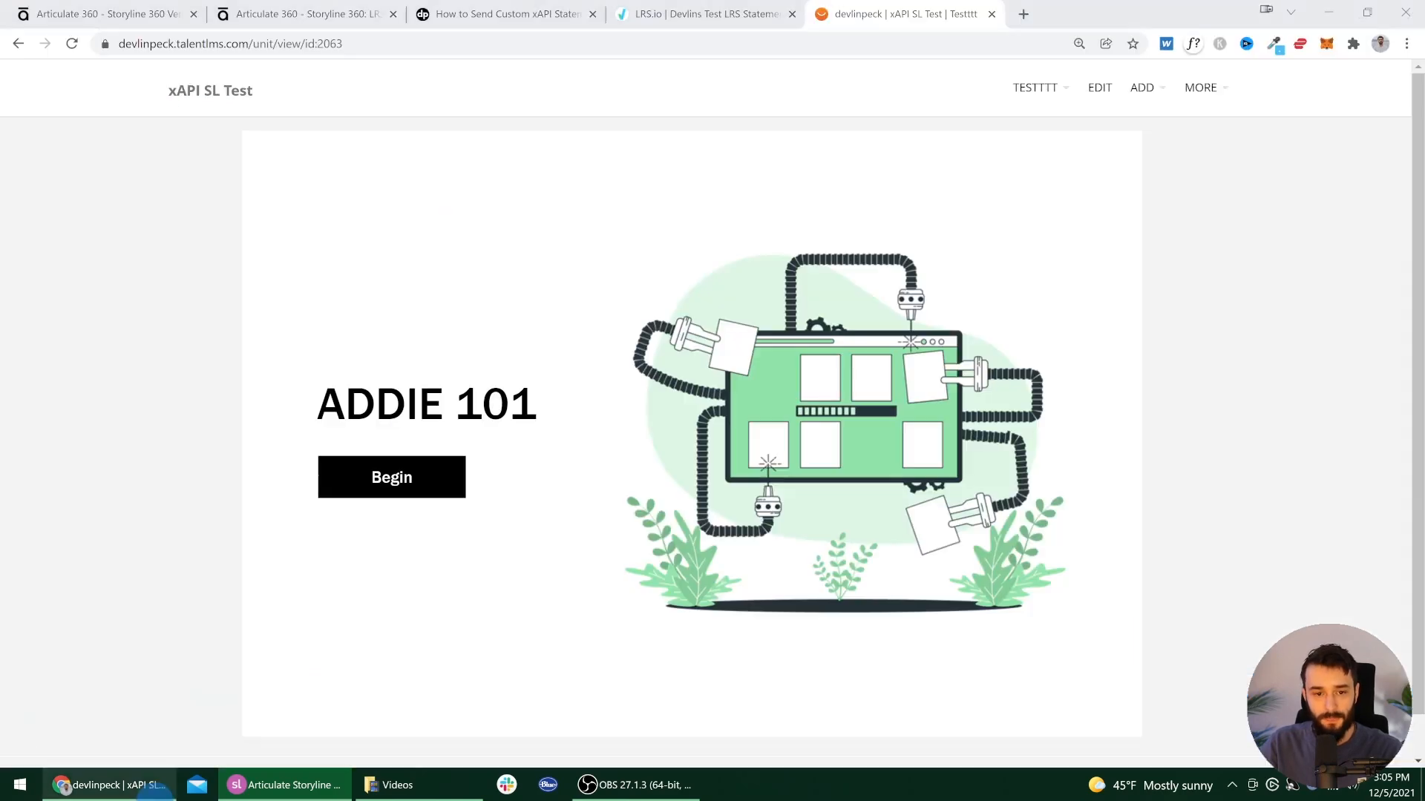
click(657, 13)
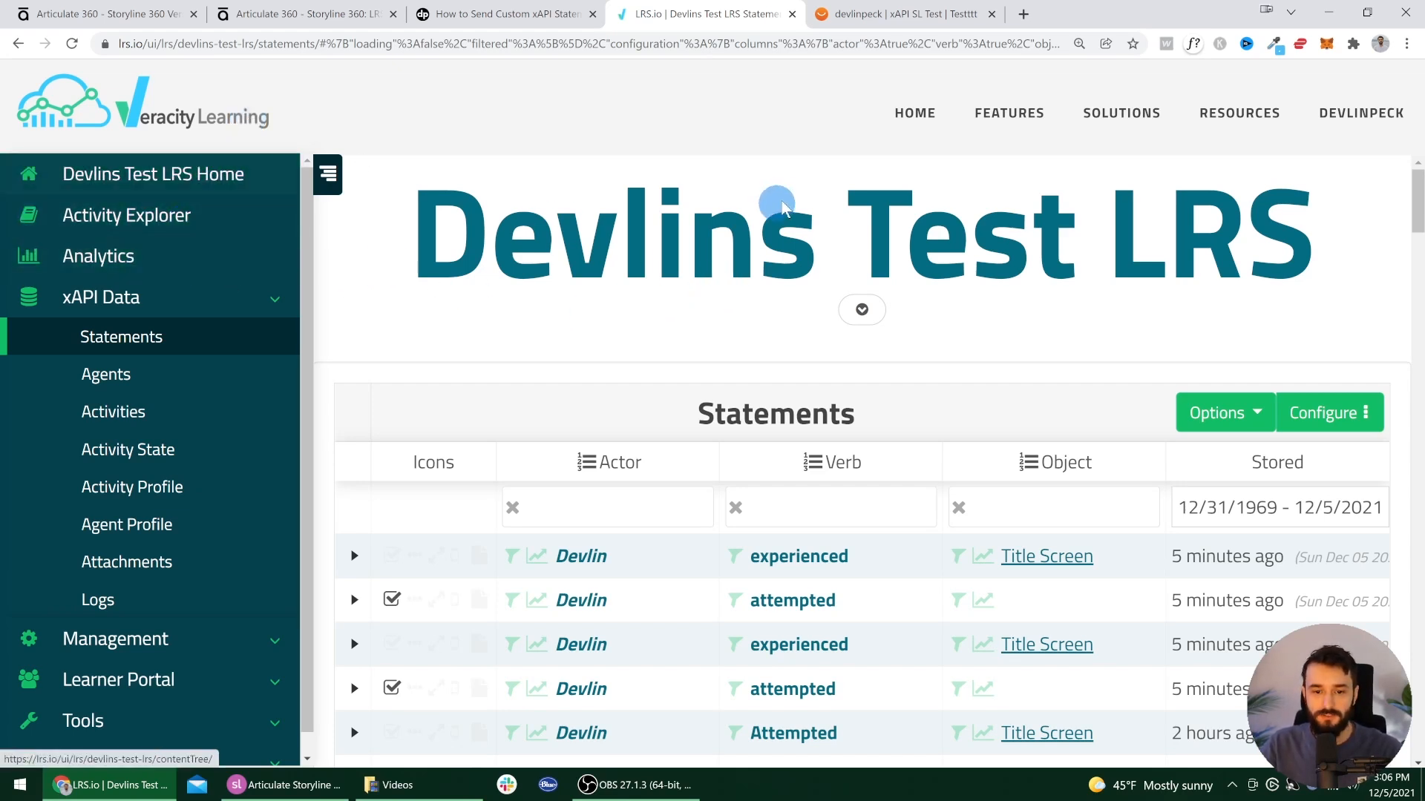
click(863, 310)
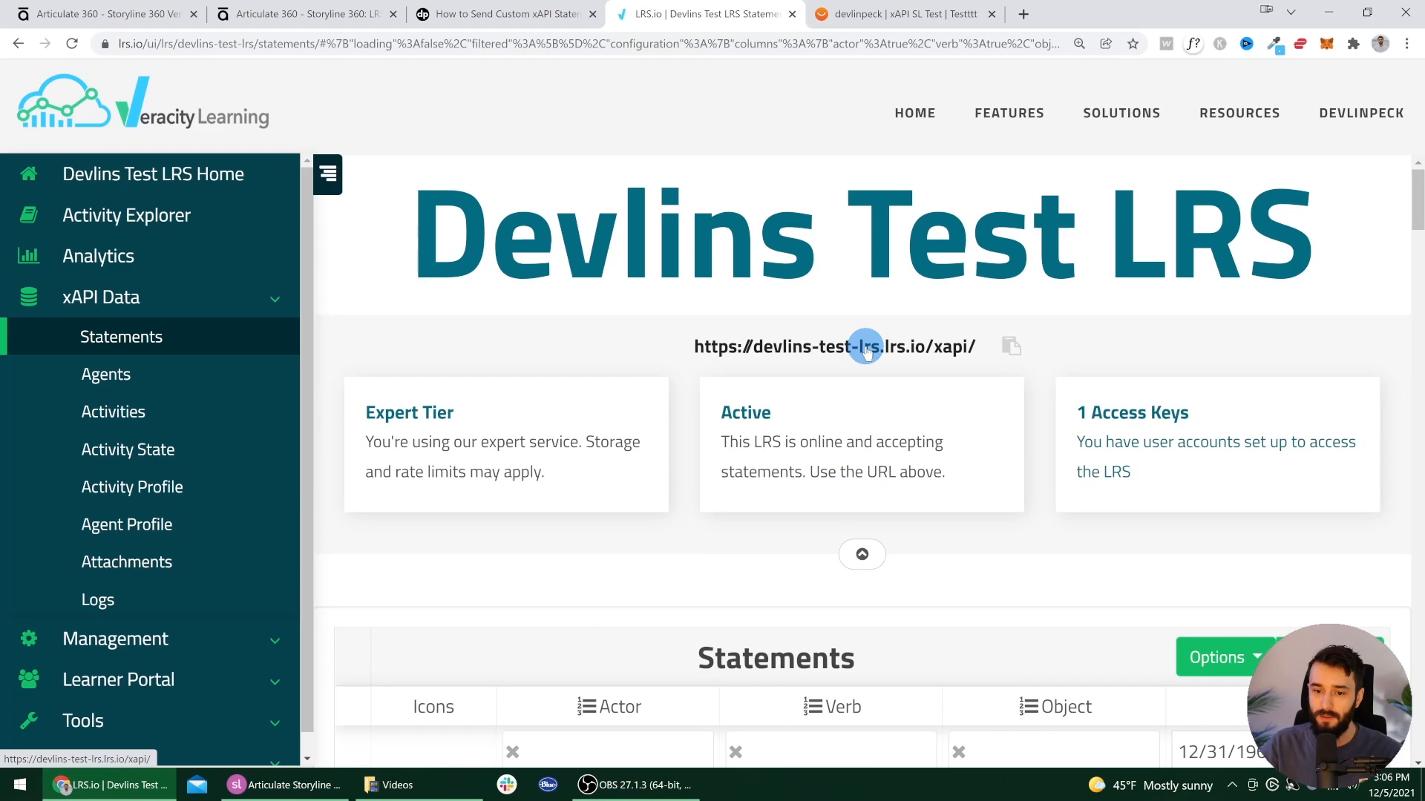
click(309, 780)
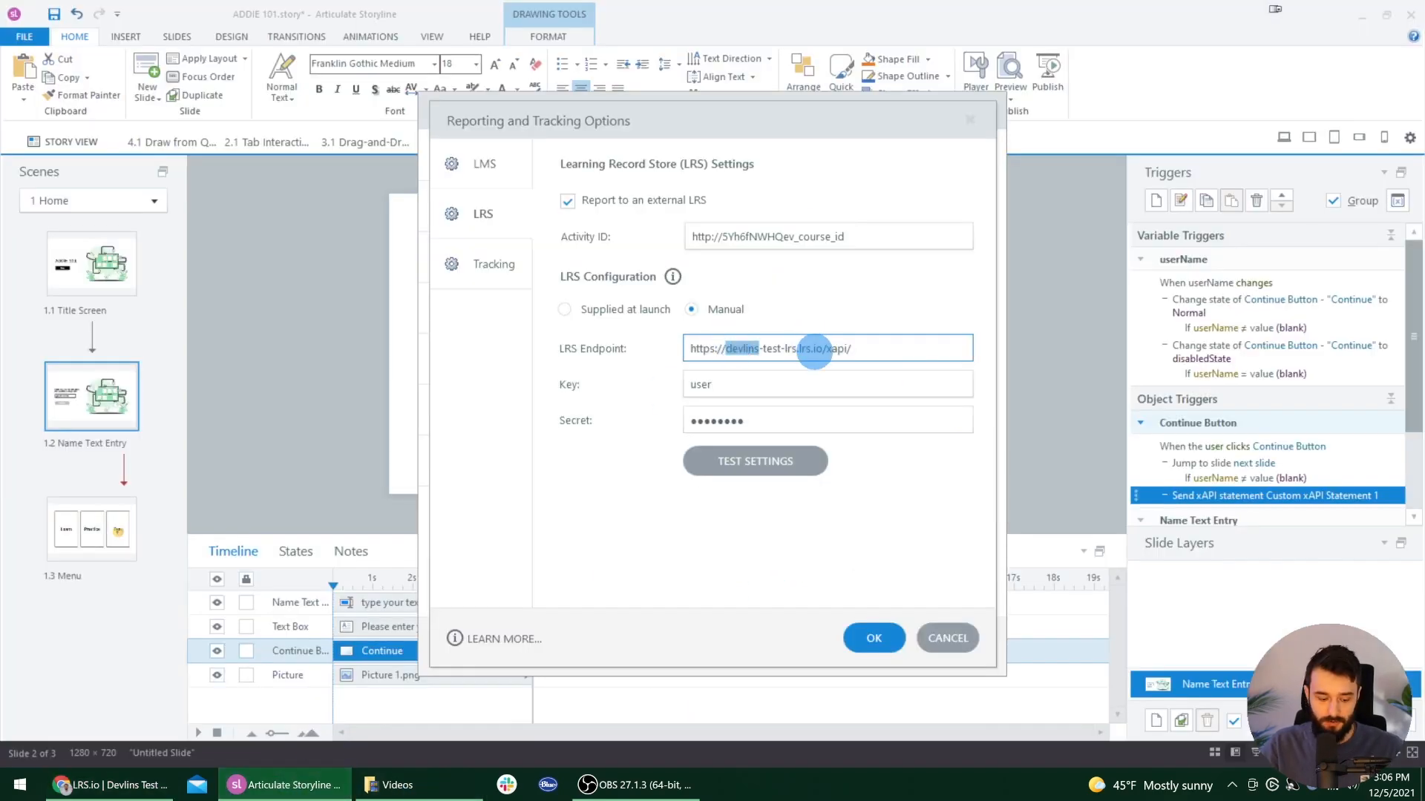
Step: Switch to Veracity Learning, open the test LRS's access keys and examine the username and password under public-key
key(alt+Tab)
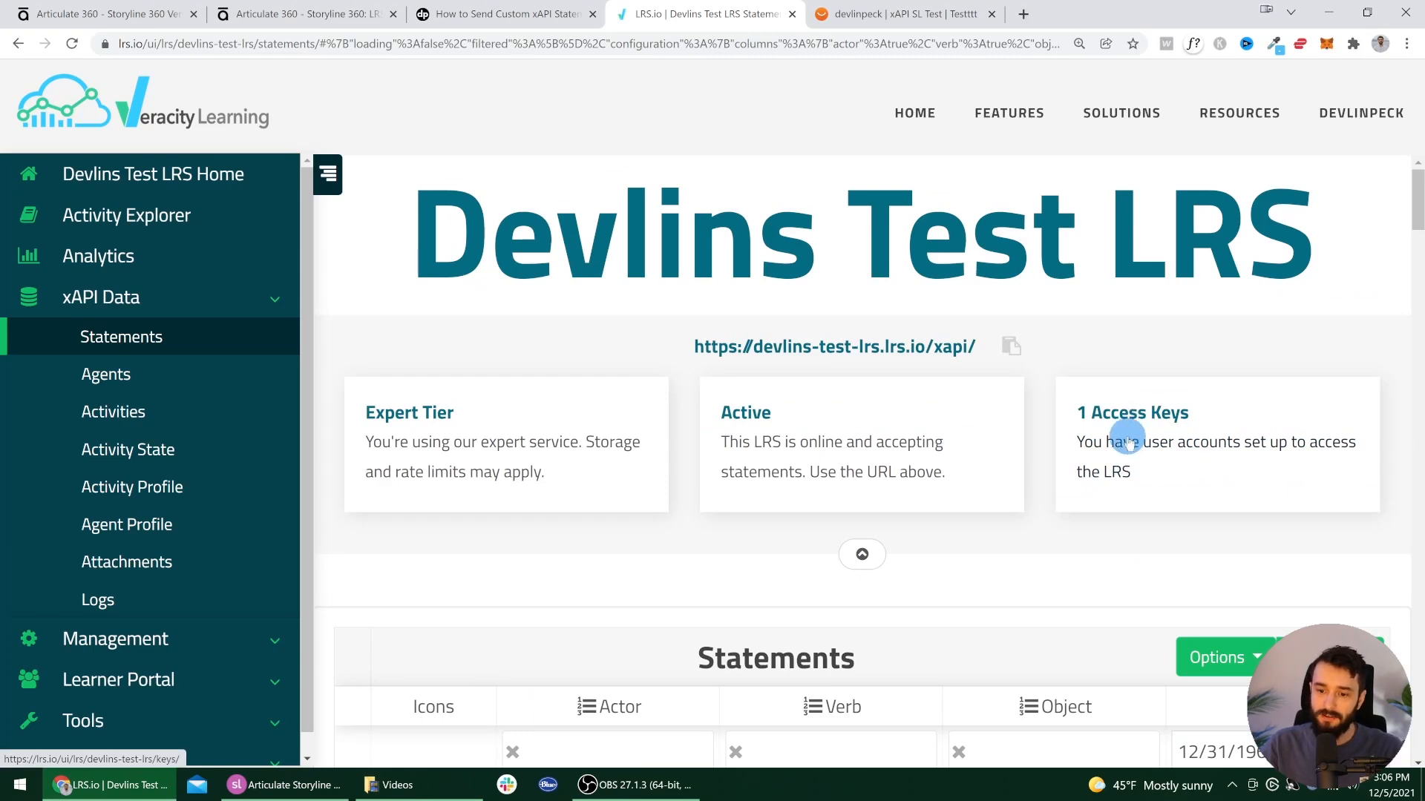
scroll(816, 438, down, 5)
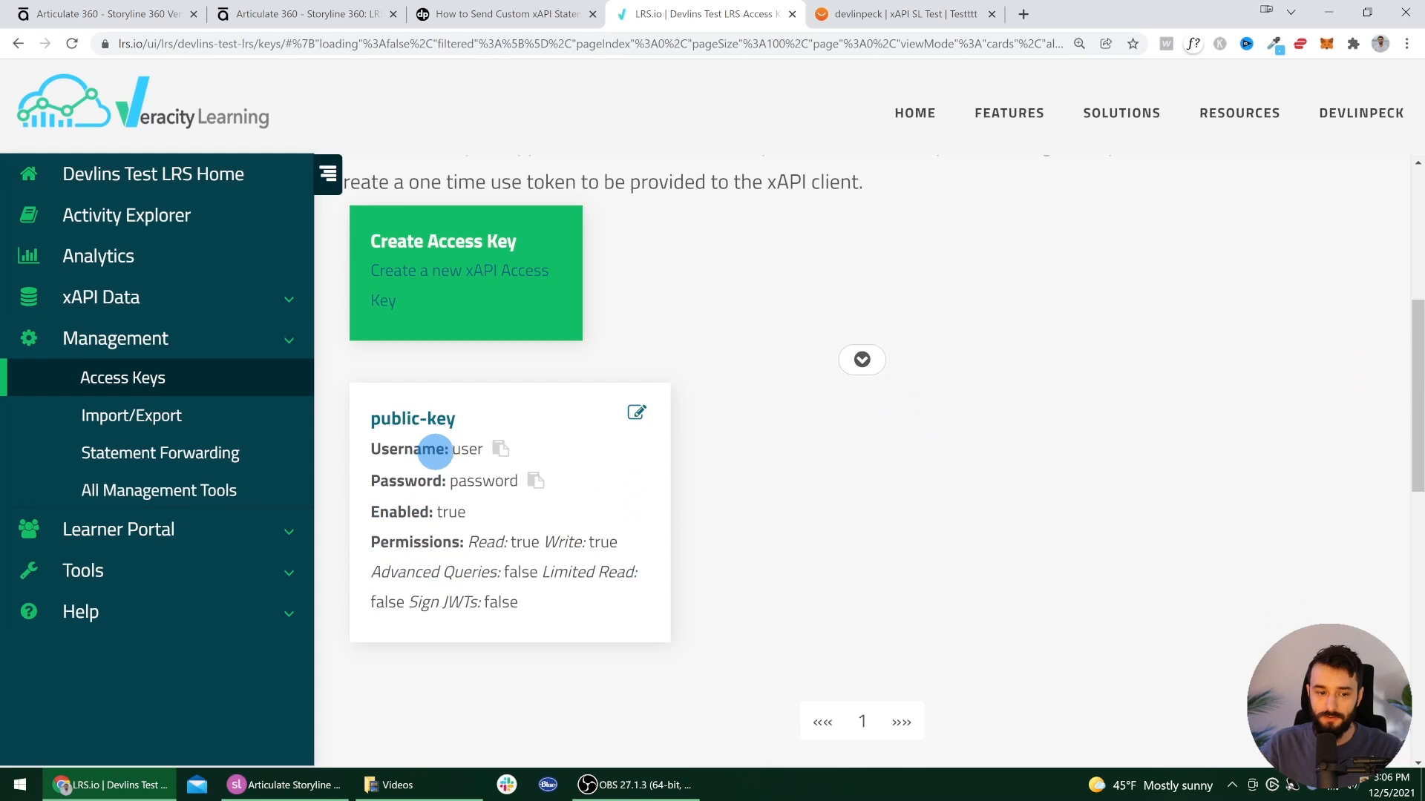
double_click(475, 472)
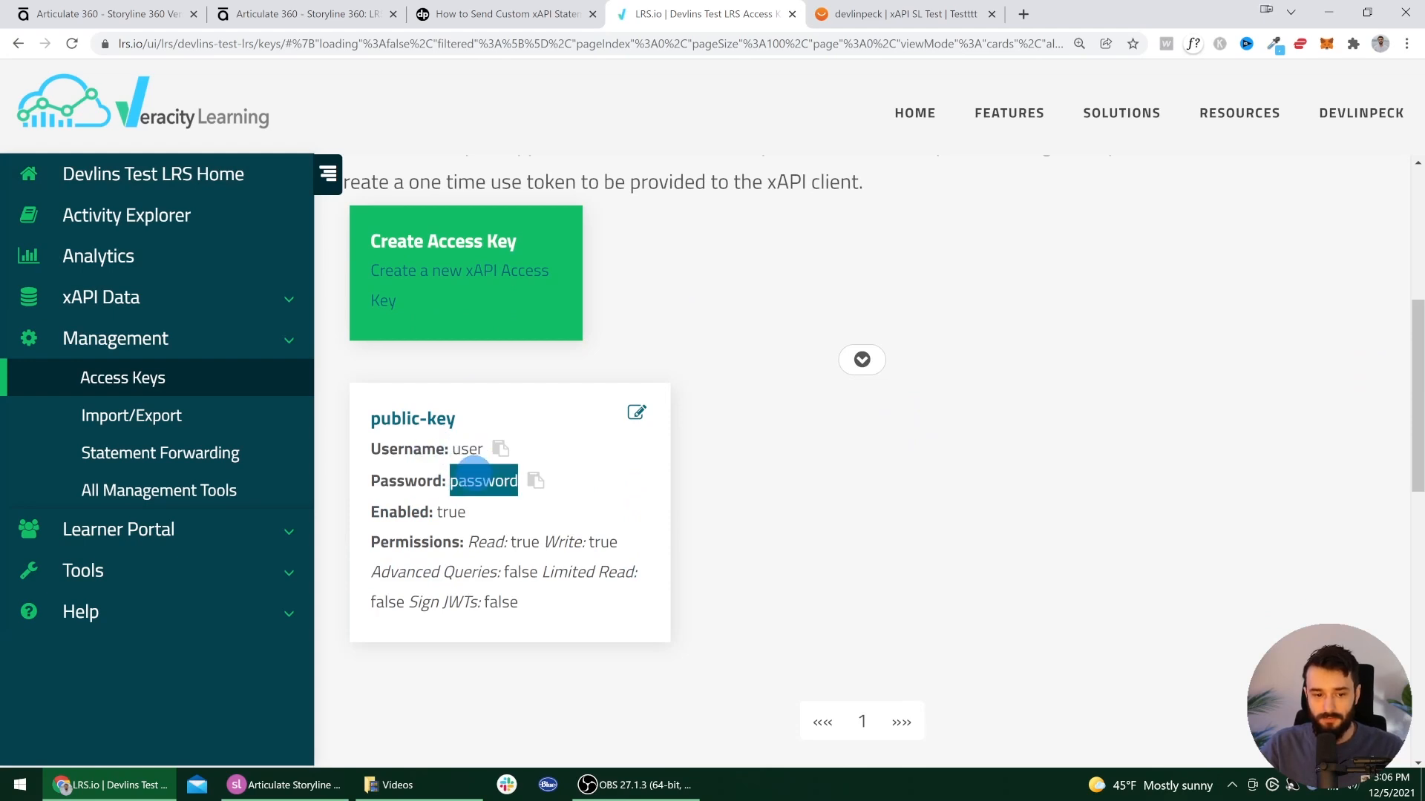
double_click(467, 450)
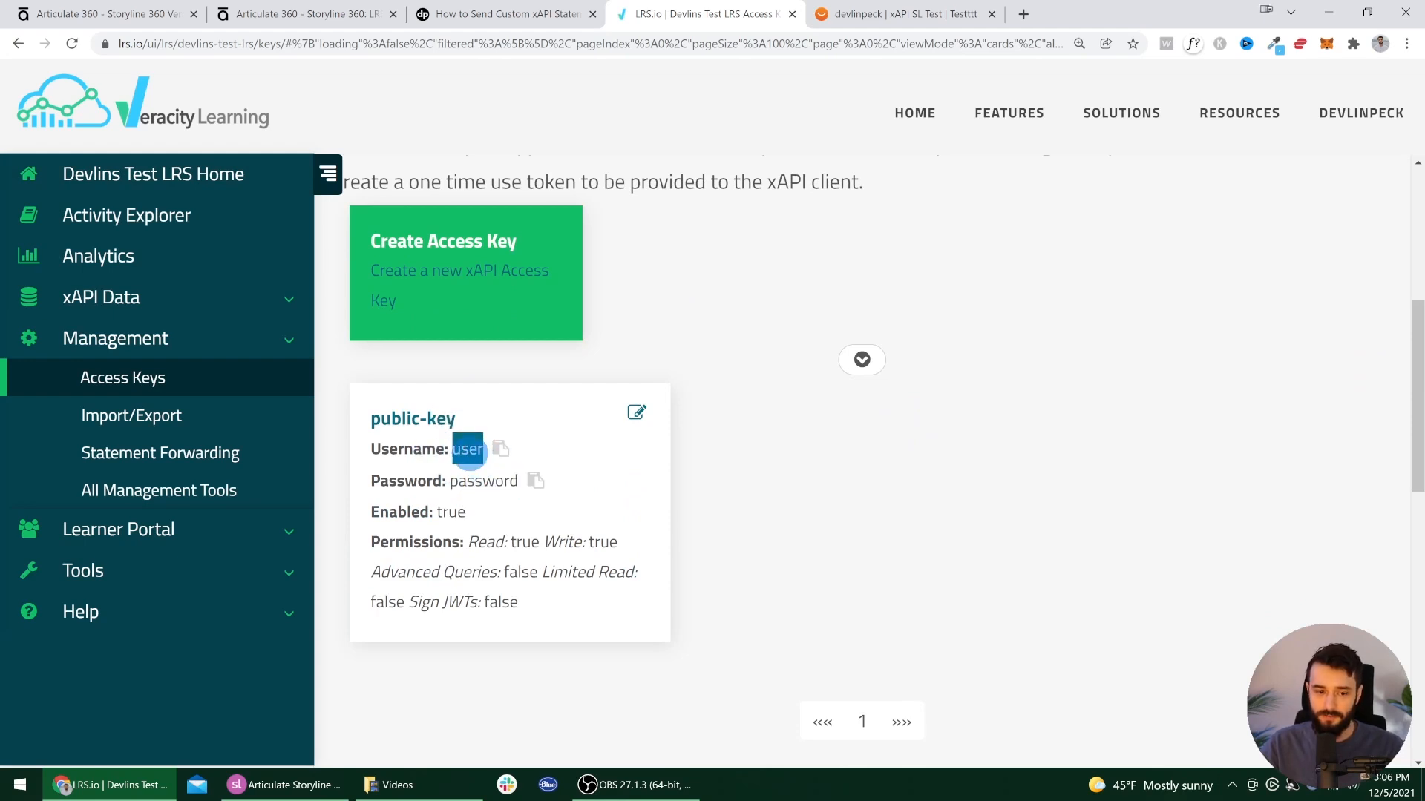
Step: Compare Storyline's LRS Key and Secret fields with the public-key credentials in Veracity Learning
key(alt+Tab)
click(735, 386)
click(771, 416)
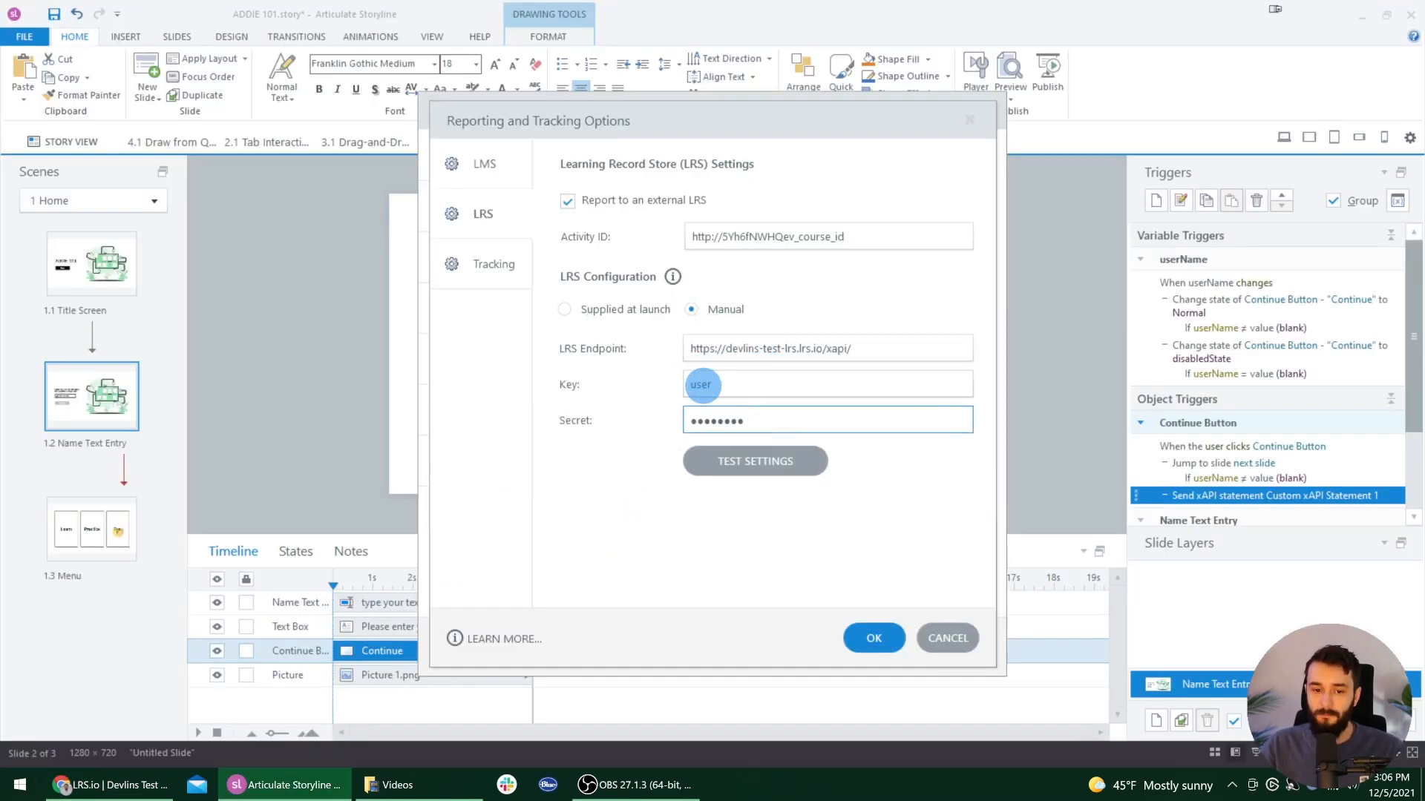
key(alt+Tab)
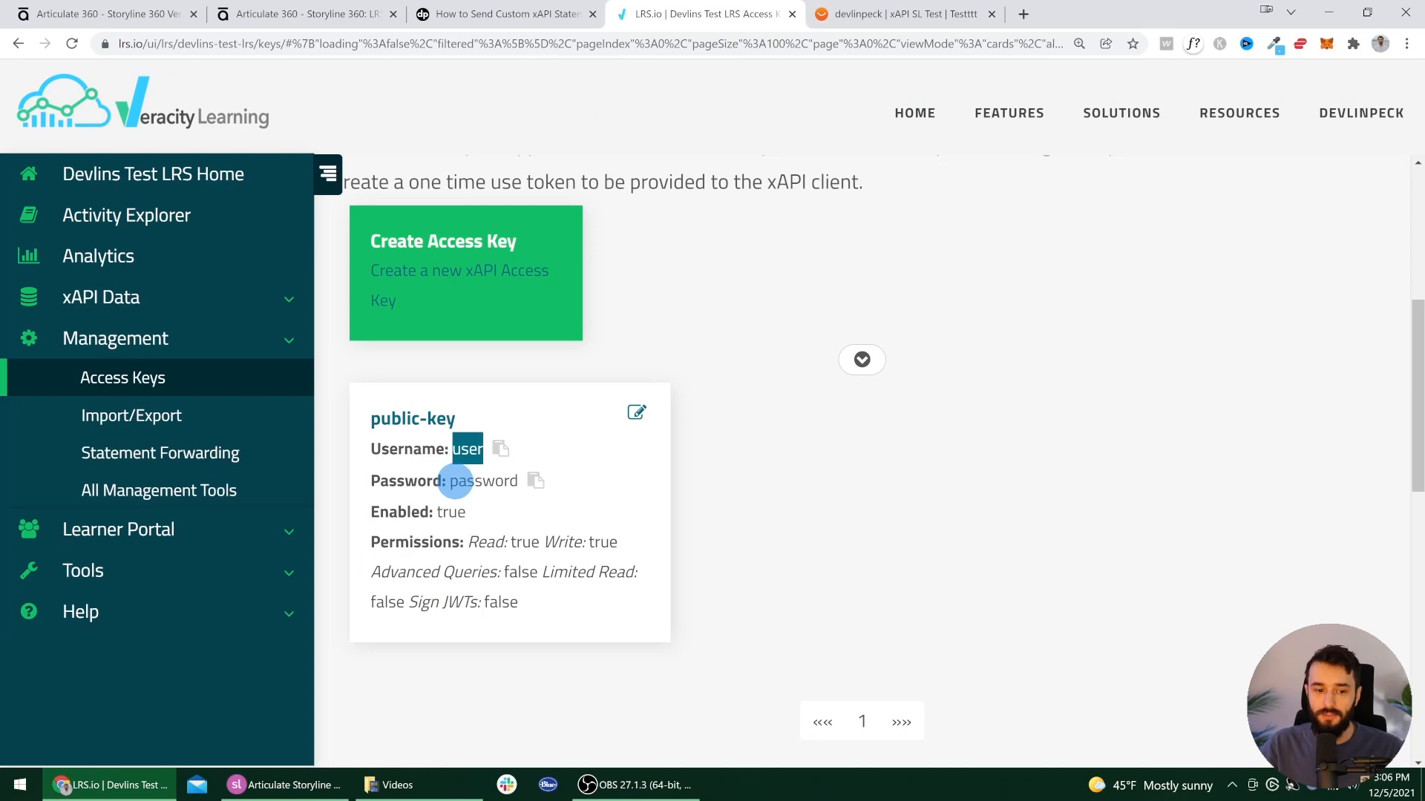
key(alt+Tab)
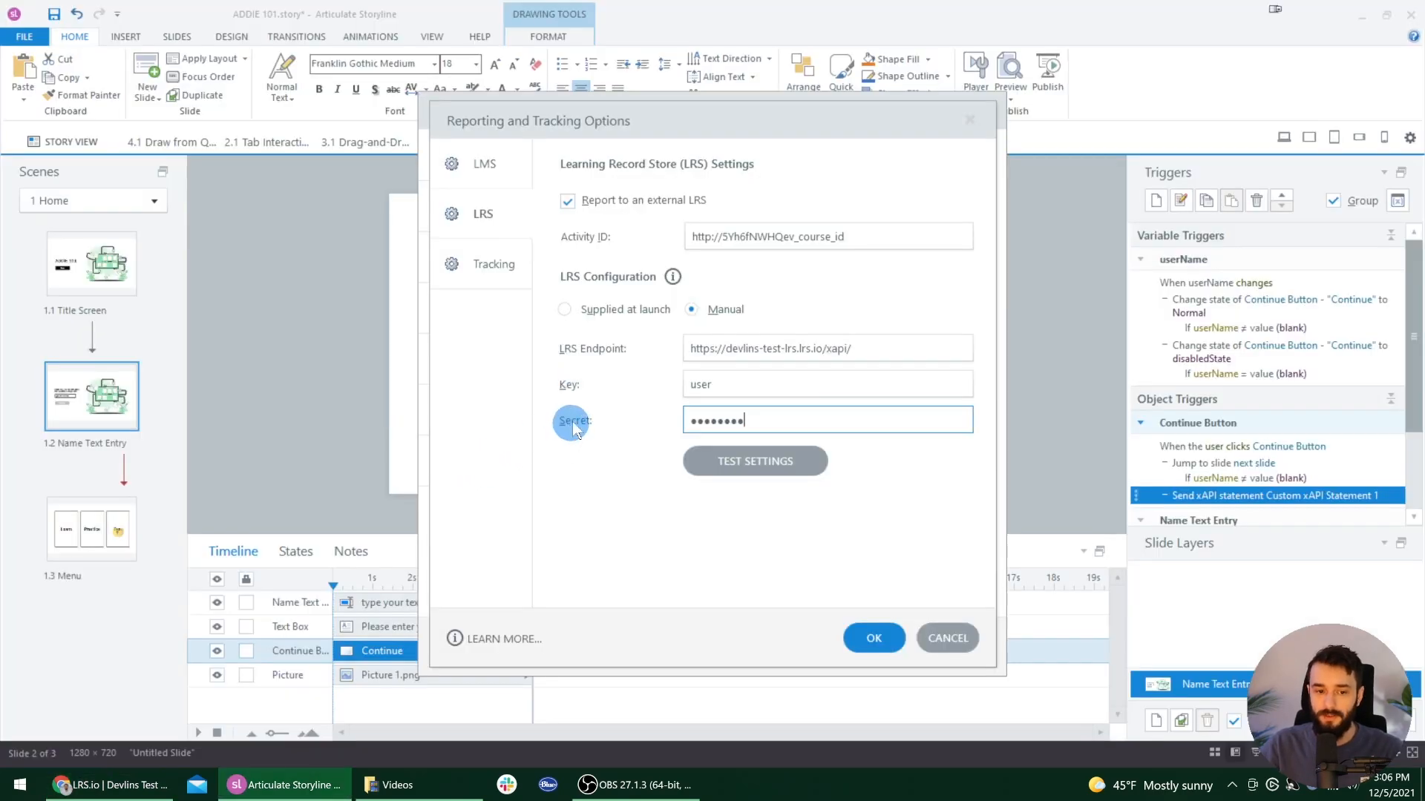
Step: Test the connection to the external LRS with the manual configuration and accept the reporting and tracking options
double_click(738, 420)
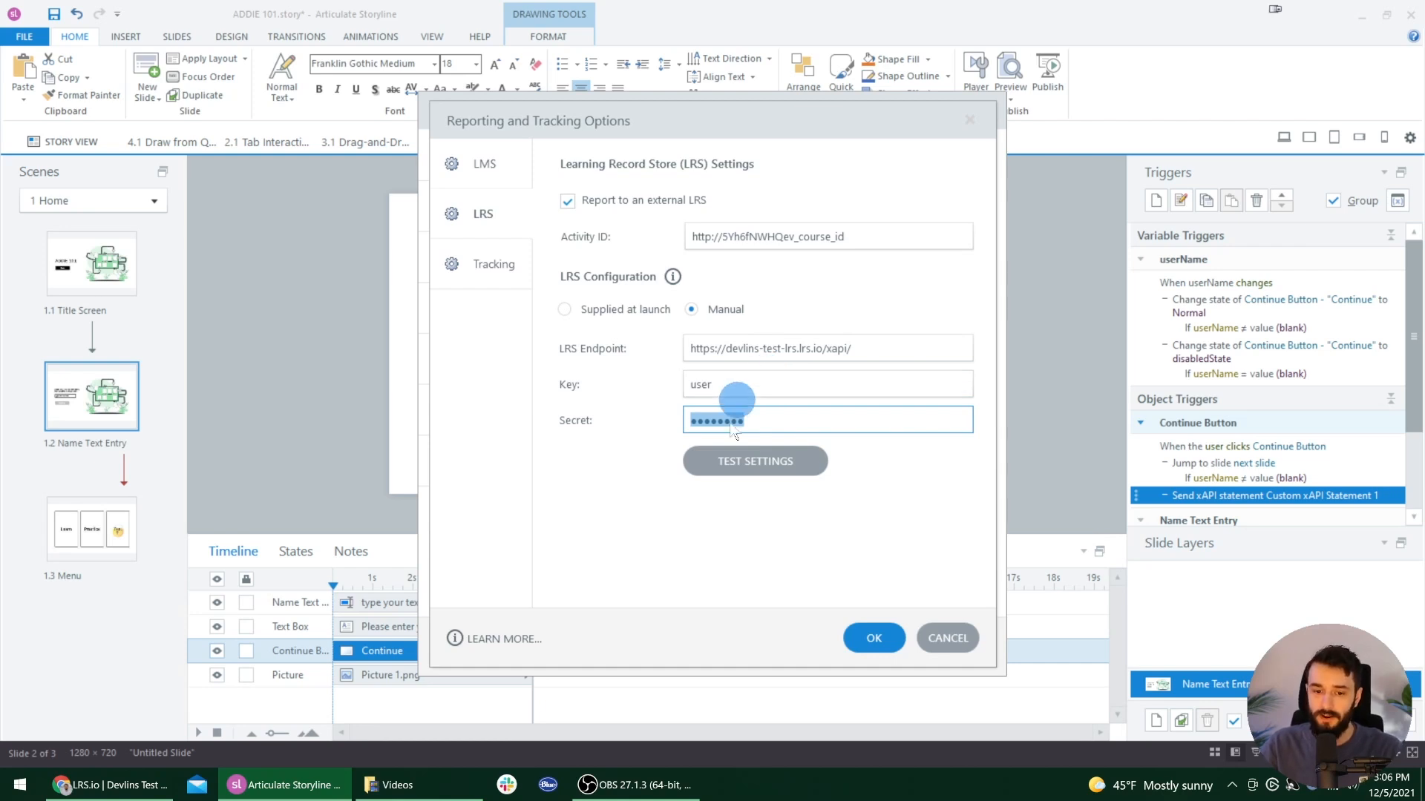
click(750, 473)
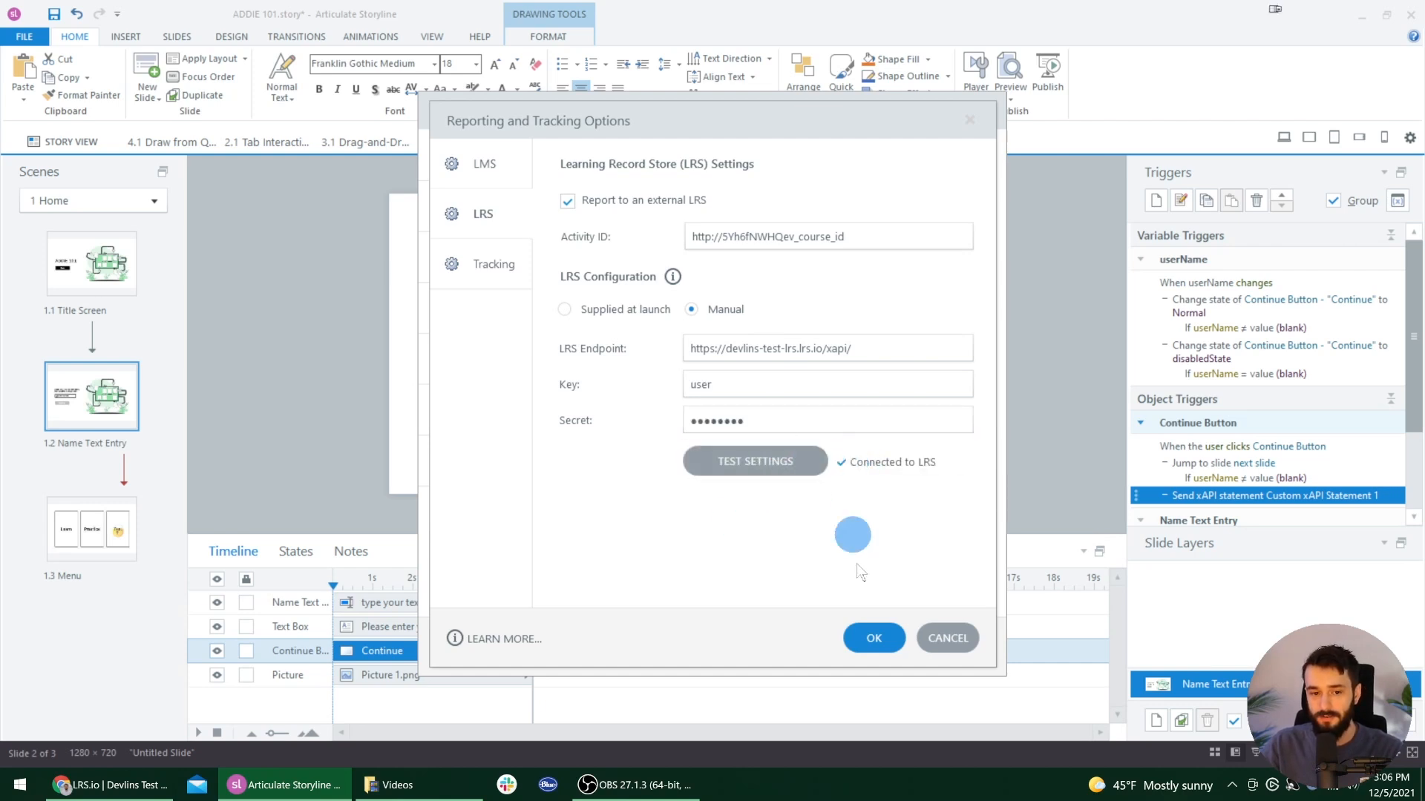
click(875, 639)
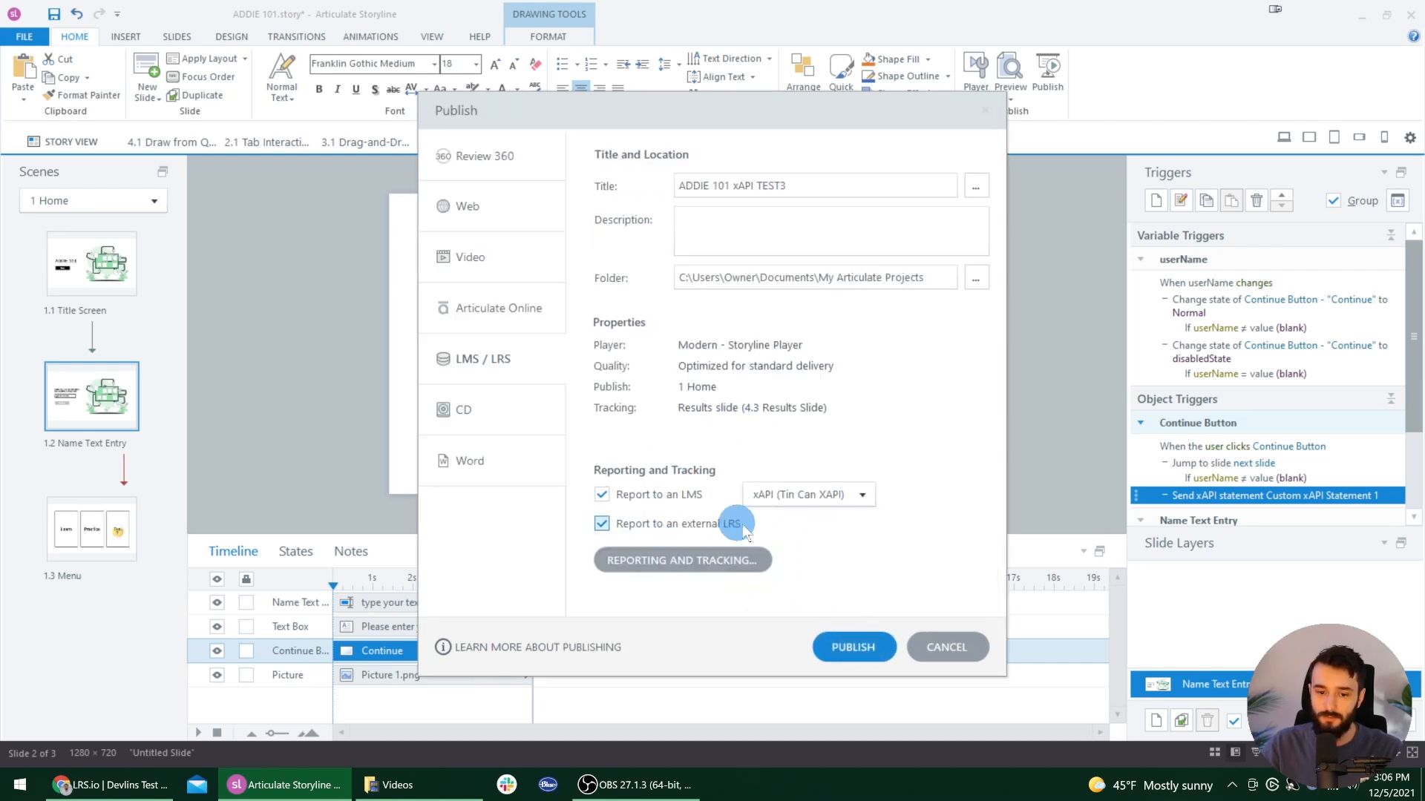
Step: Switch to the xAPI SL Test course on TalentLMS in the browser and examine its URL
click(167, 791)
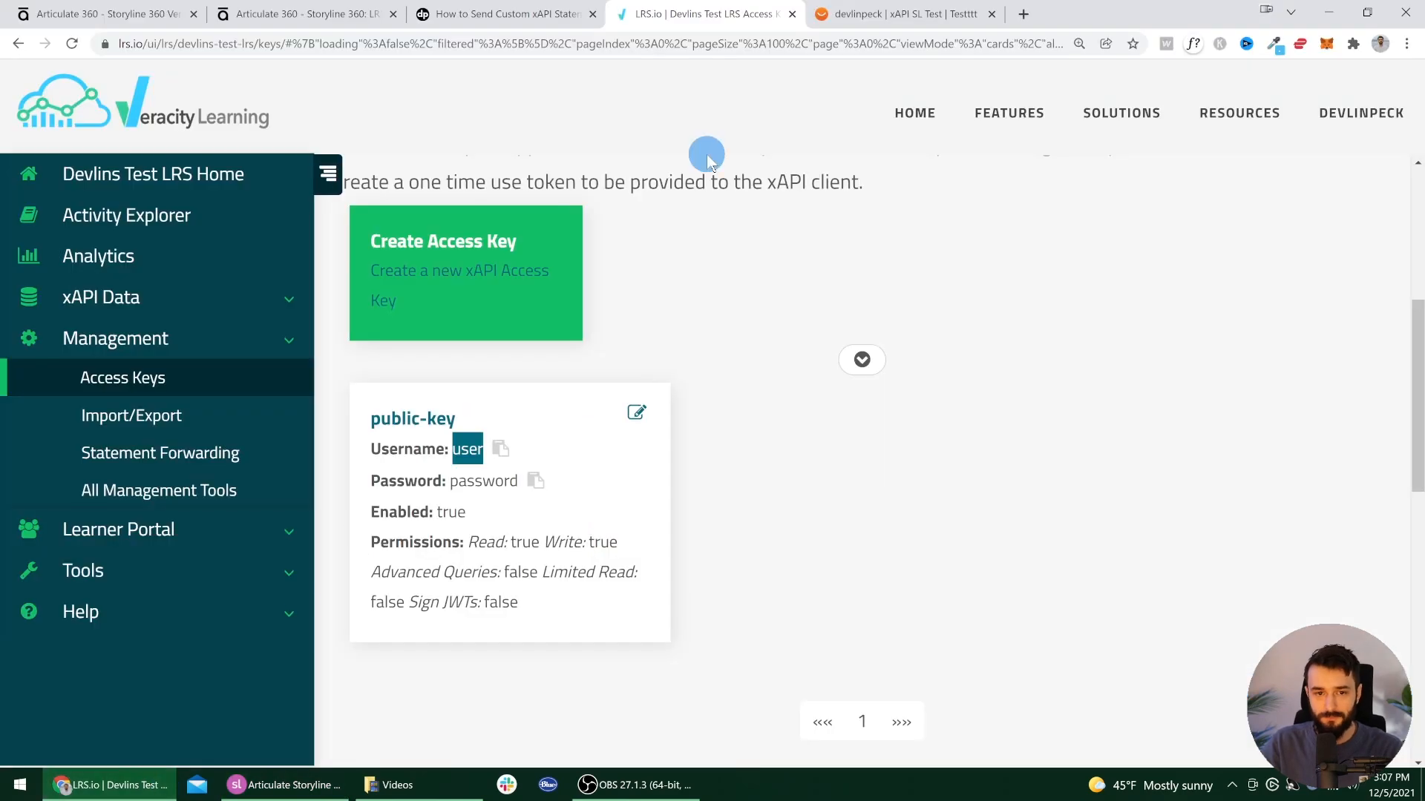
click(853, 12)
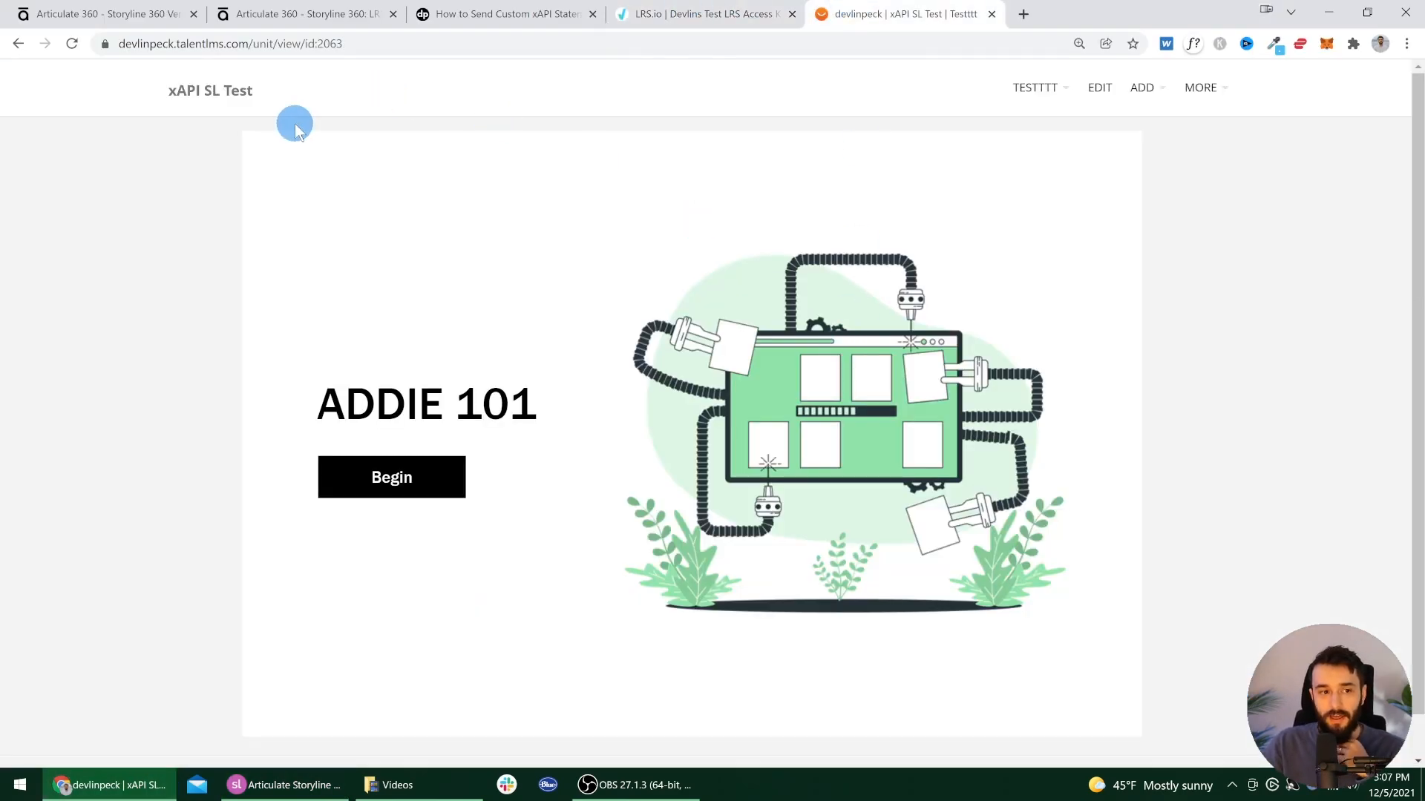
click(216, 44)
click(239, 44)
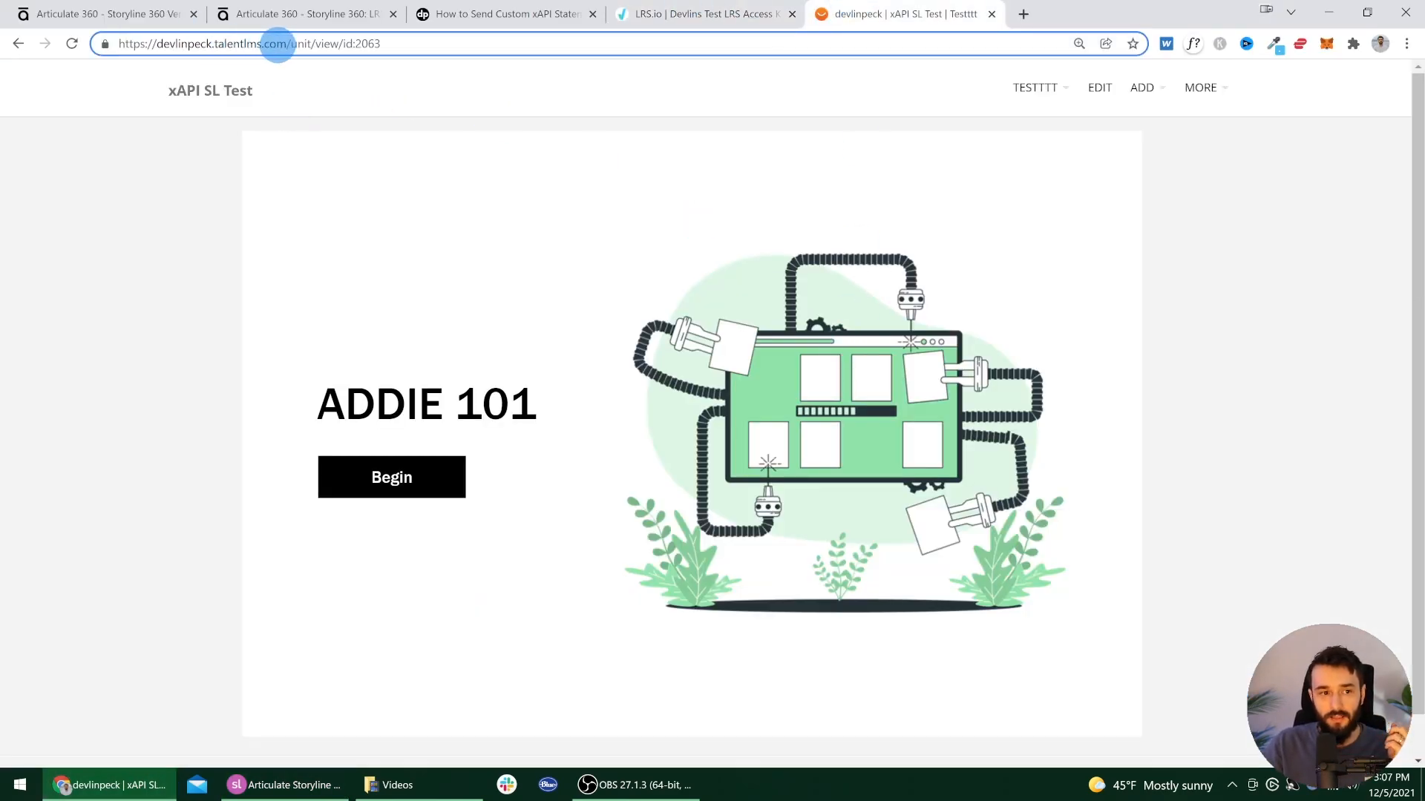
Step: Highlight the TalentLMS domain in the URL, switch to Storyline, and open the picture's xAPI trigger on the Name Text Entry slide to examine it
drag(286, 45, 201, 45)
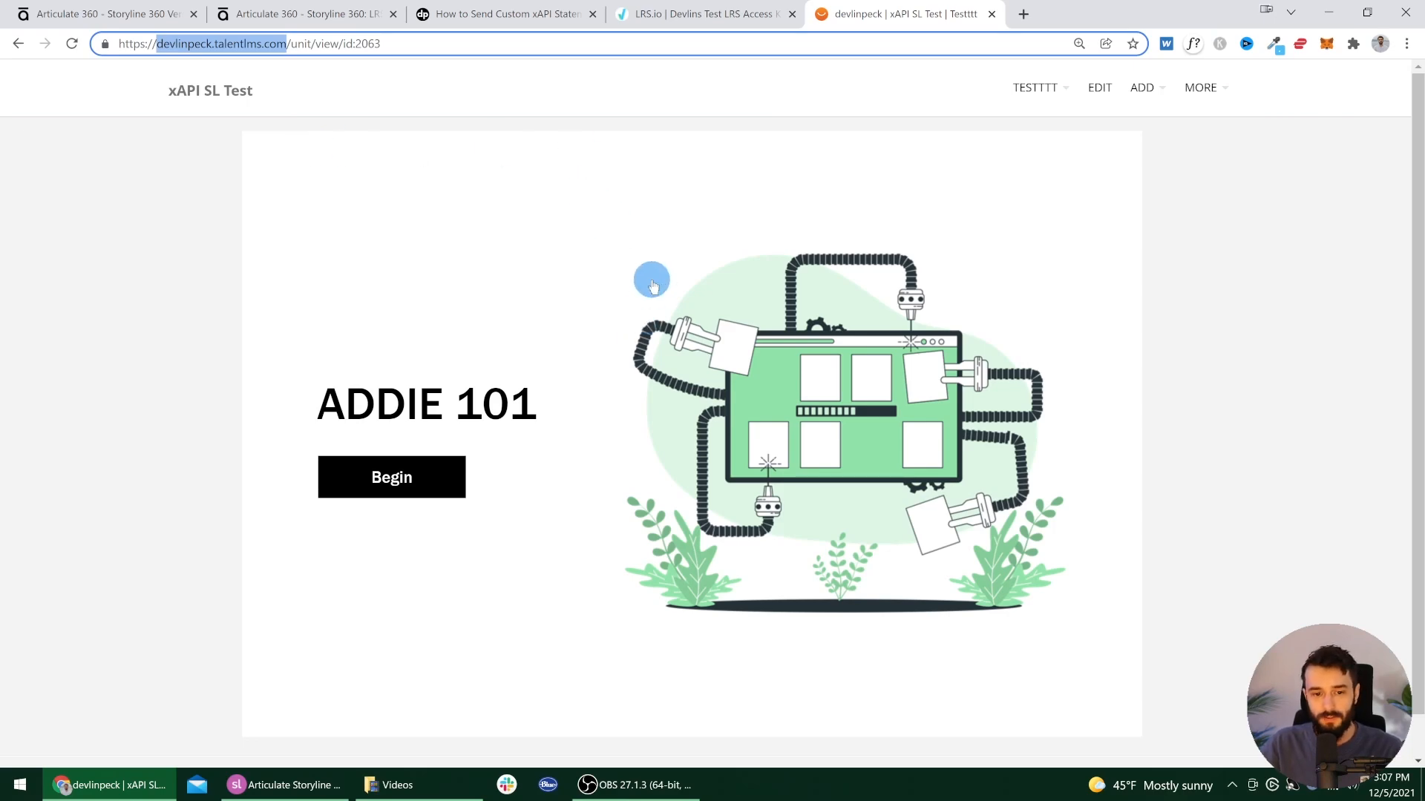
click(322, 791)
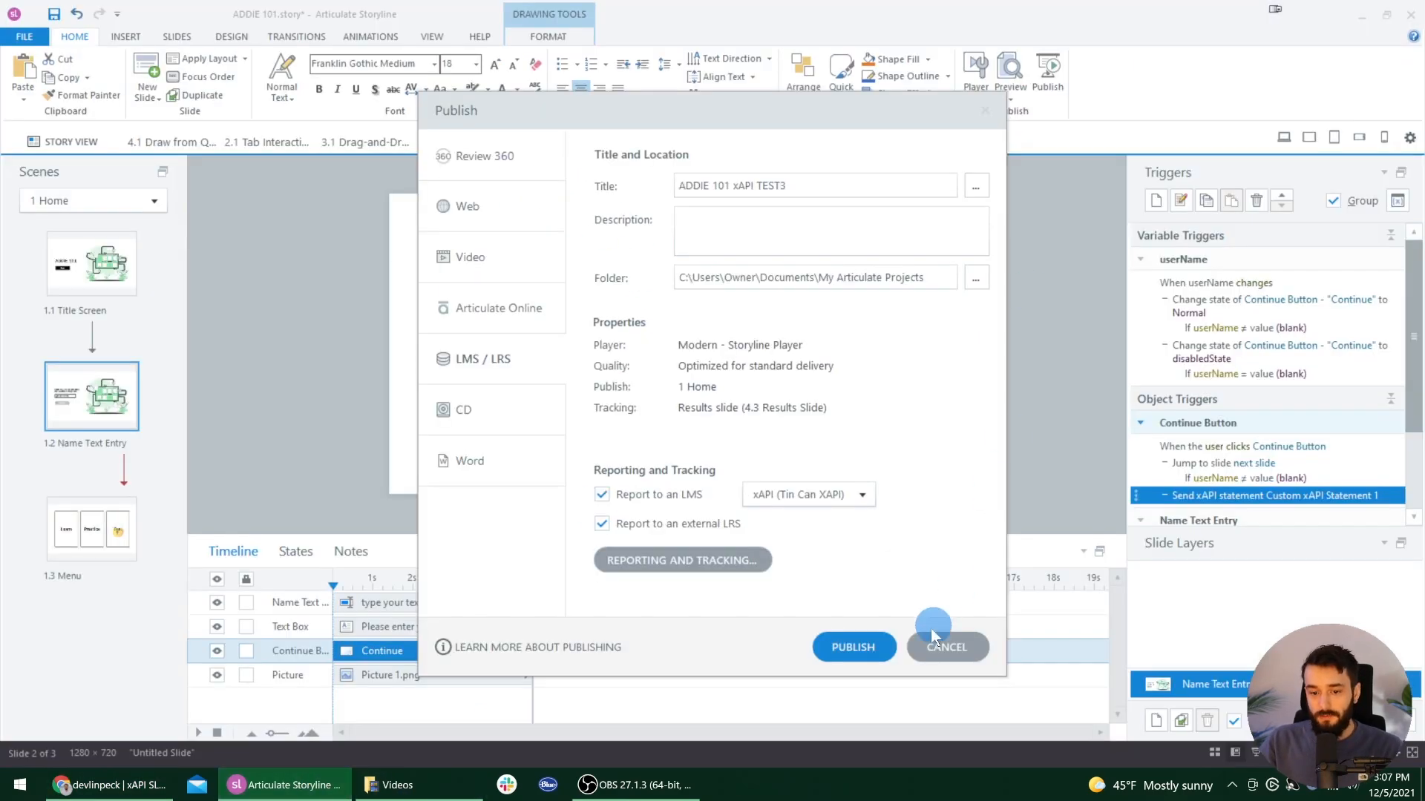
click(939, 653)
key(Tab)
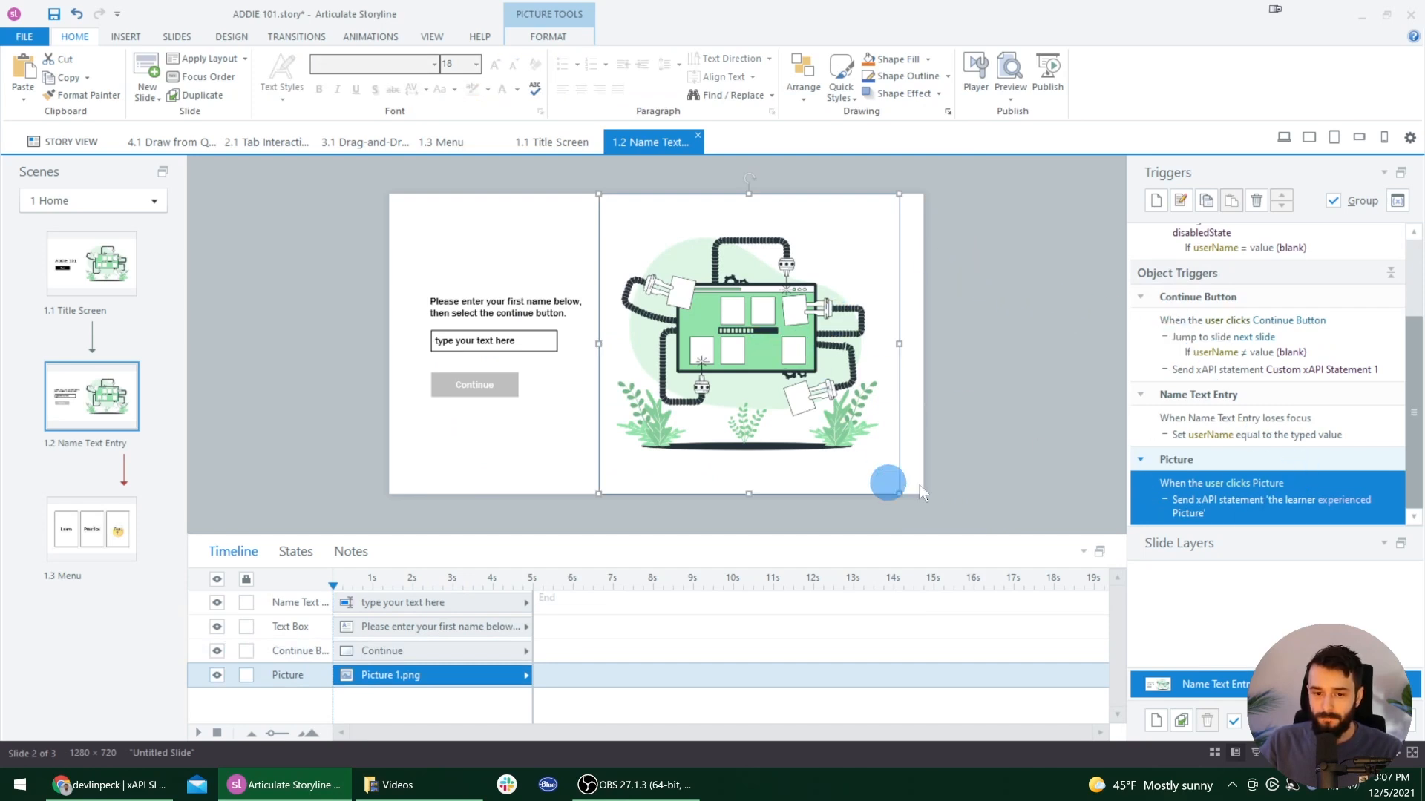
drag(740, 200, 1019, 160)
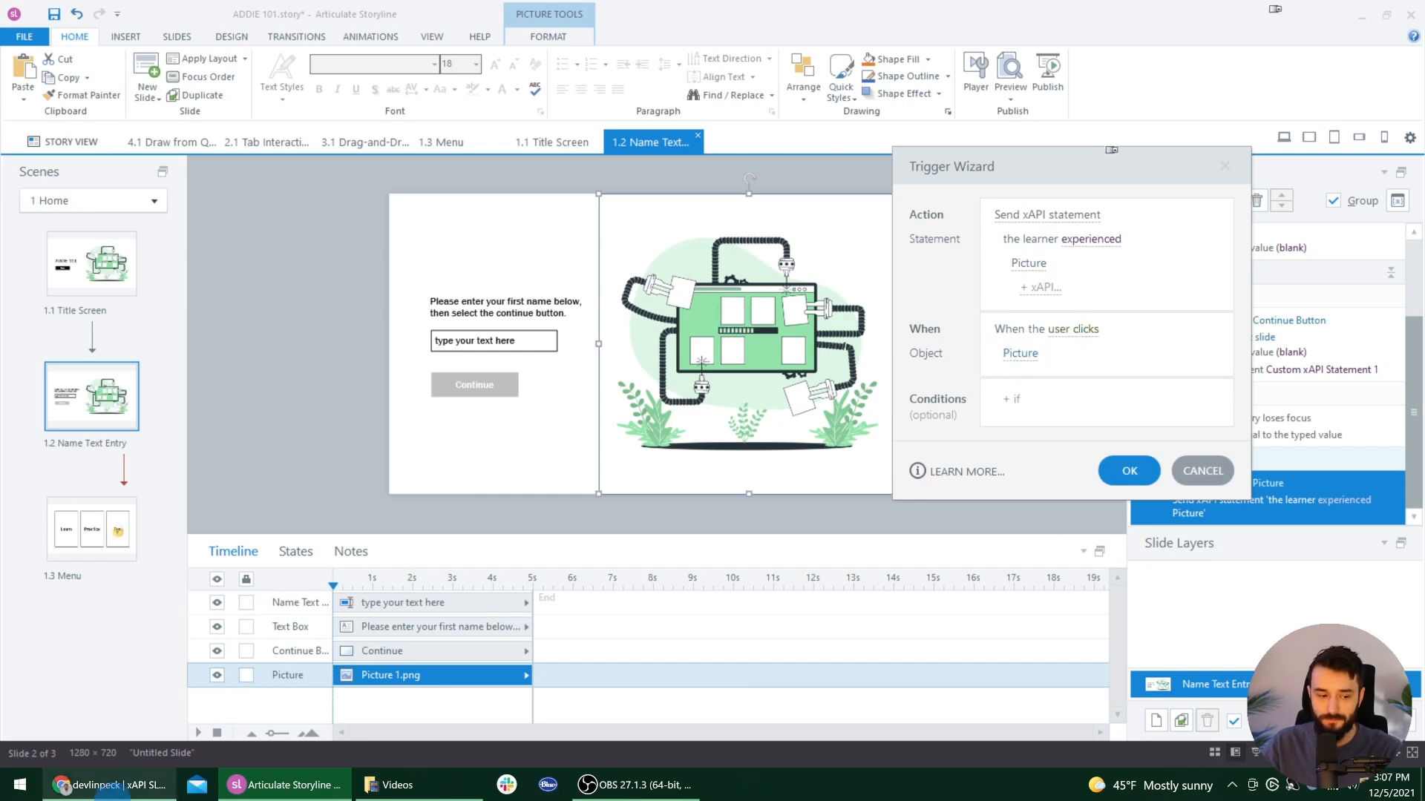
Step: Switch to the xAPI SL Test course on TalentLMS in the browser, reload it and restart the ADDIE 101 content
click(129, 784)
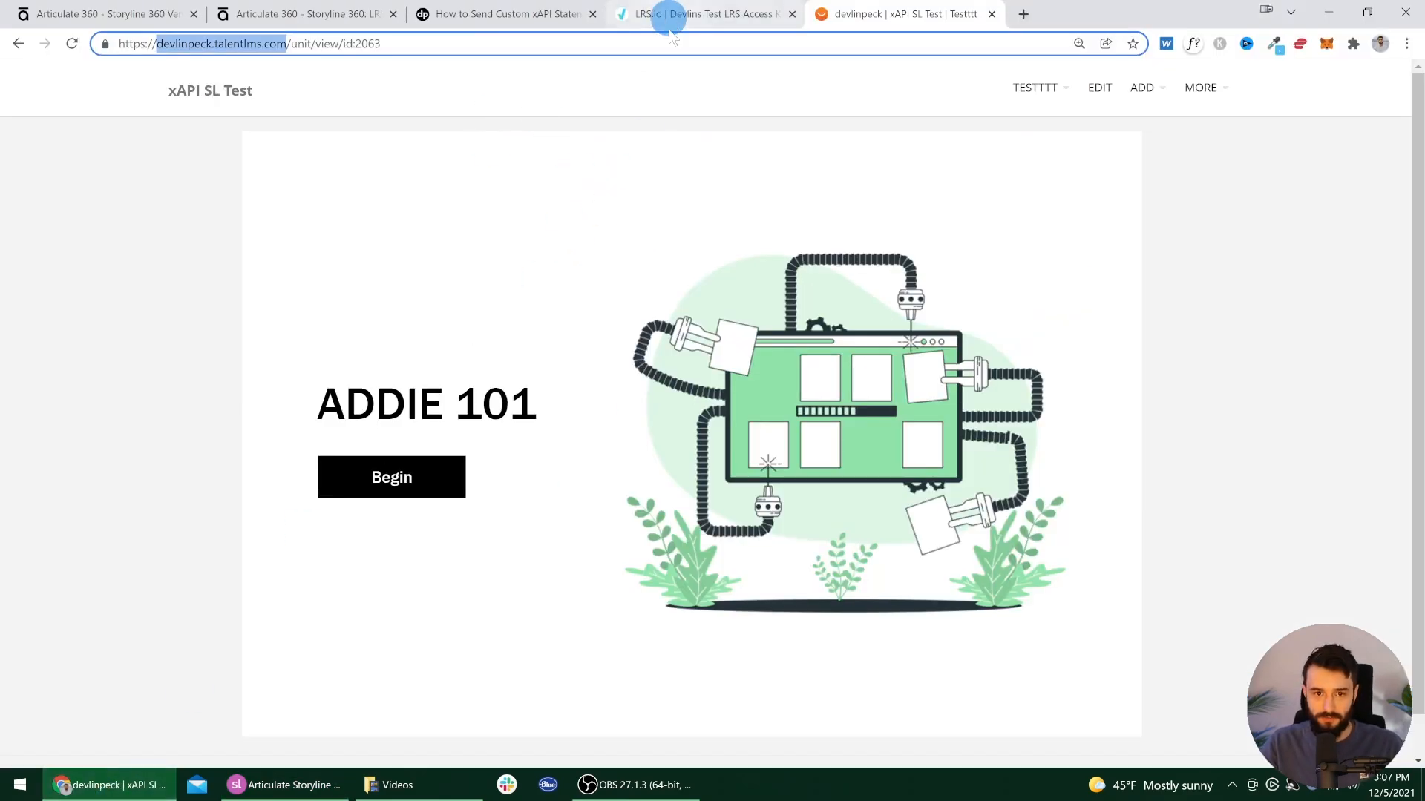
key(Return)
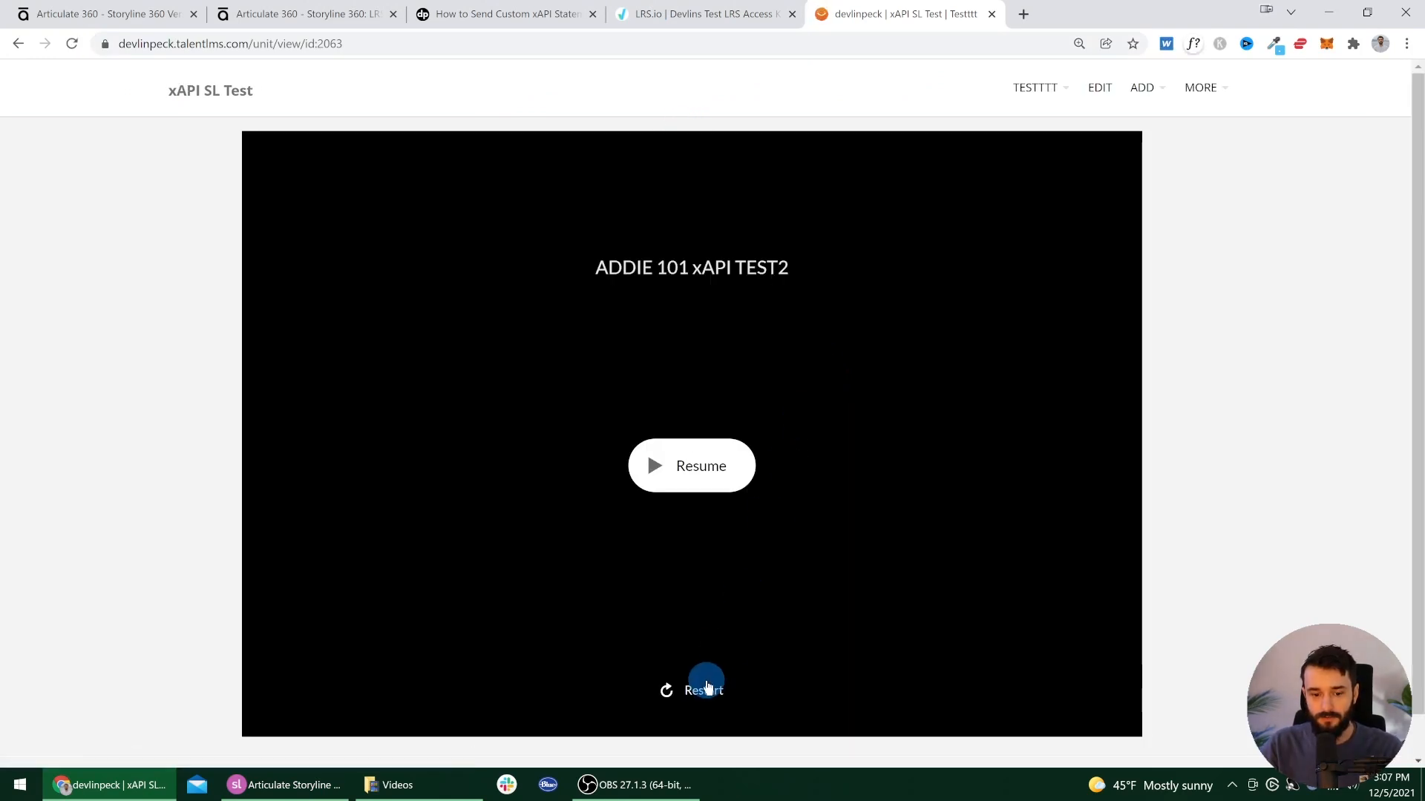
click(702, 684)
Step: Open the test LRS's xAPI statements in Veracity Learning and compare the newest entries with the restarted TalentLMS course
click(750, 13)
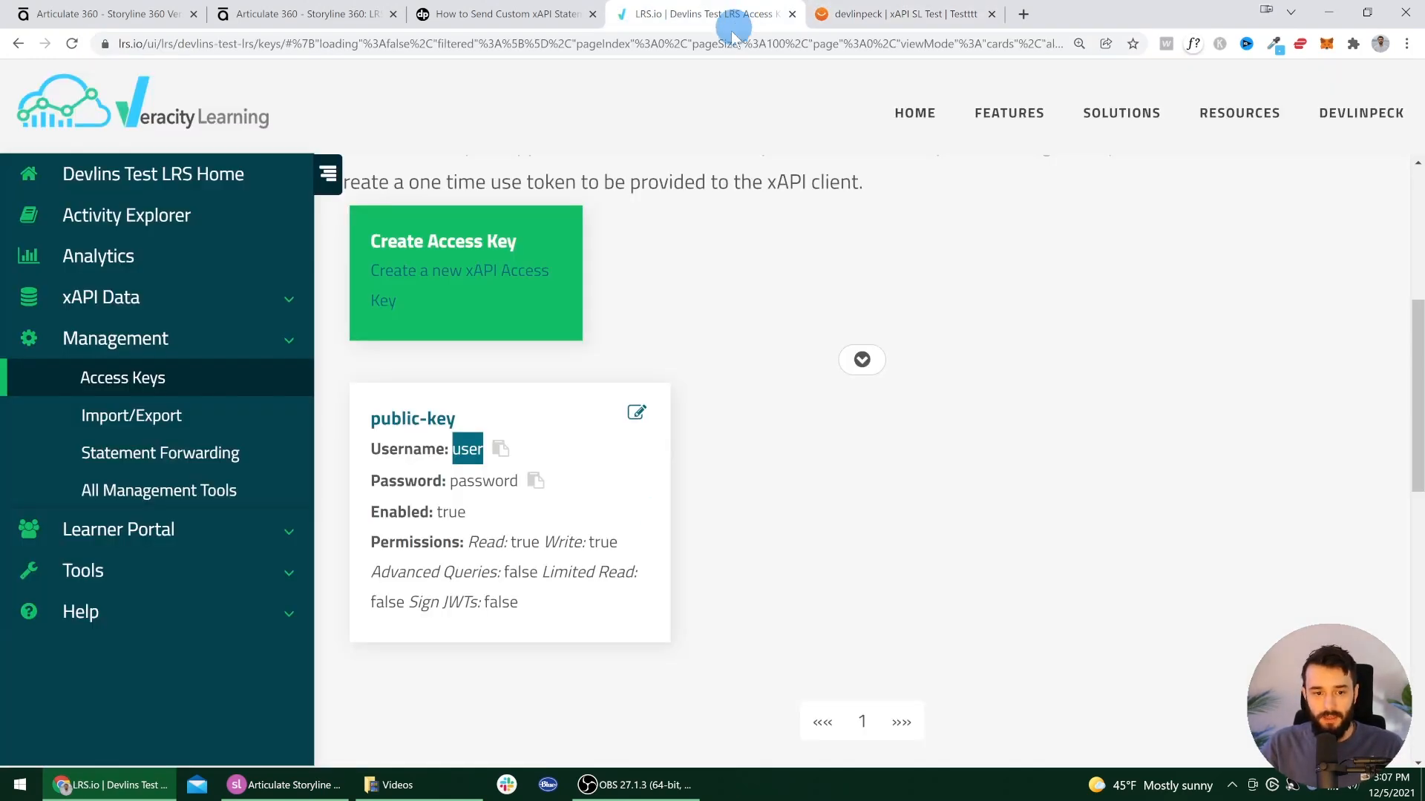
click(159, 301)
click(155, 341)
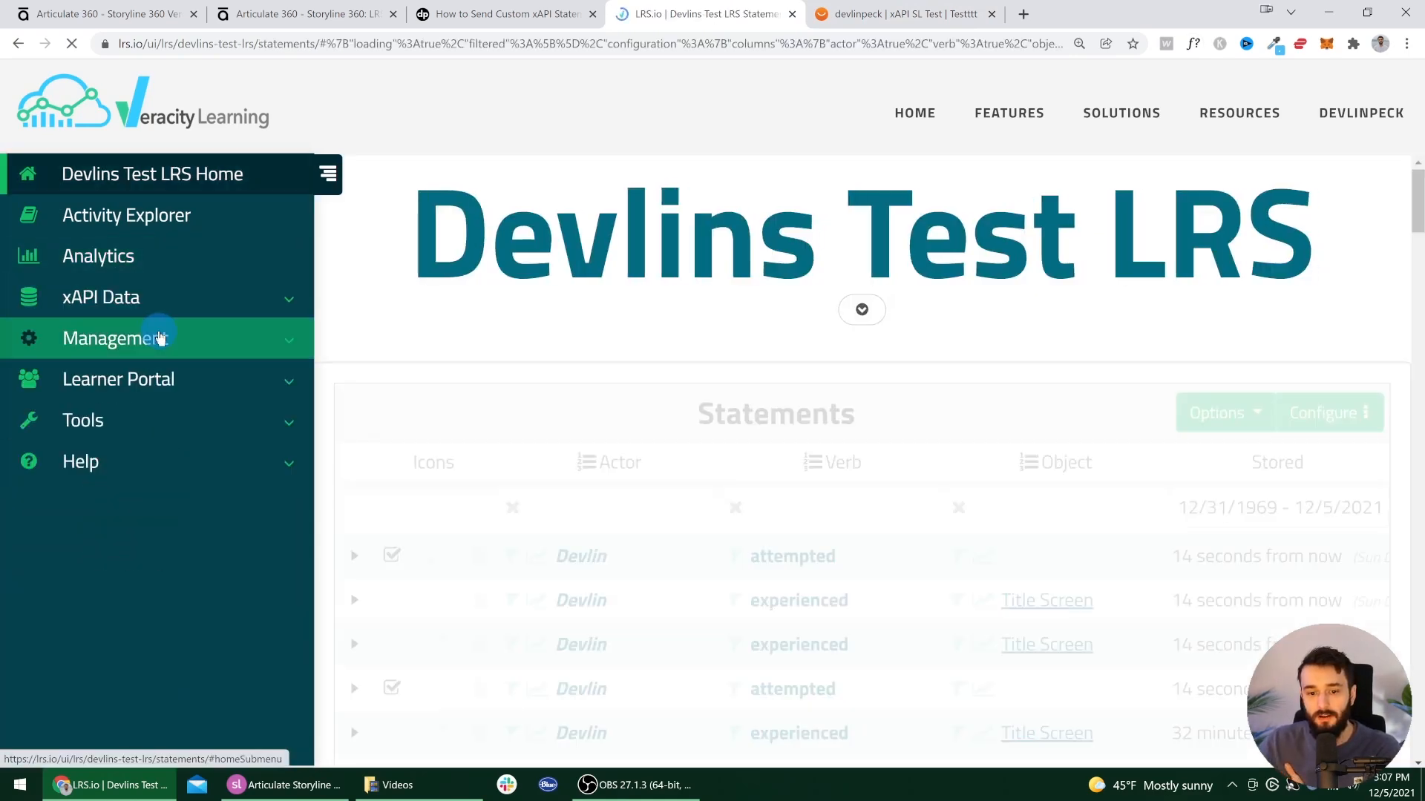
scroll(547, 547, down, 2)
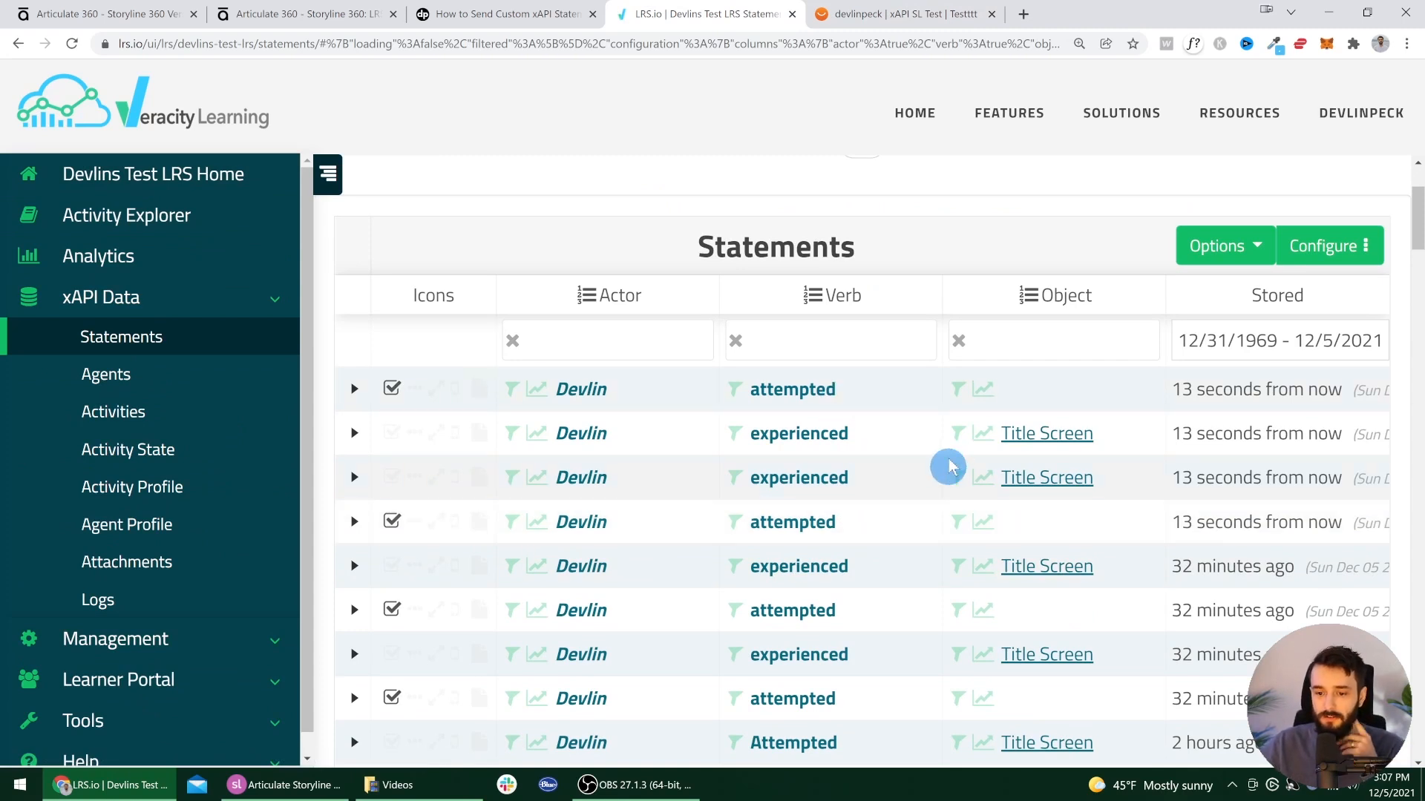
click(879, 11)
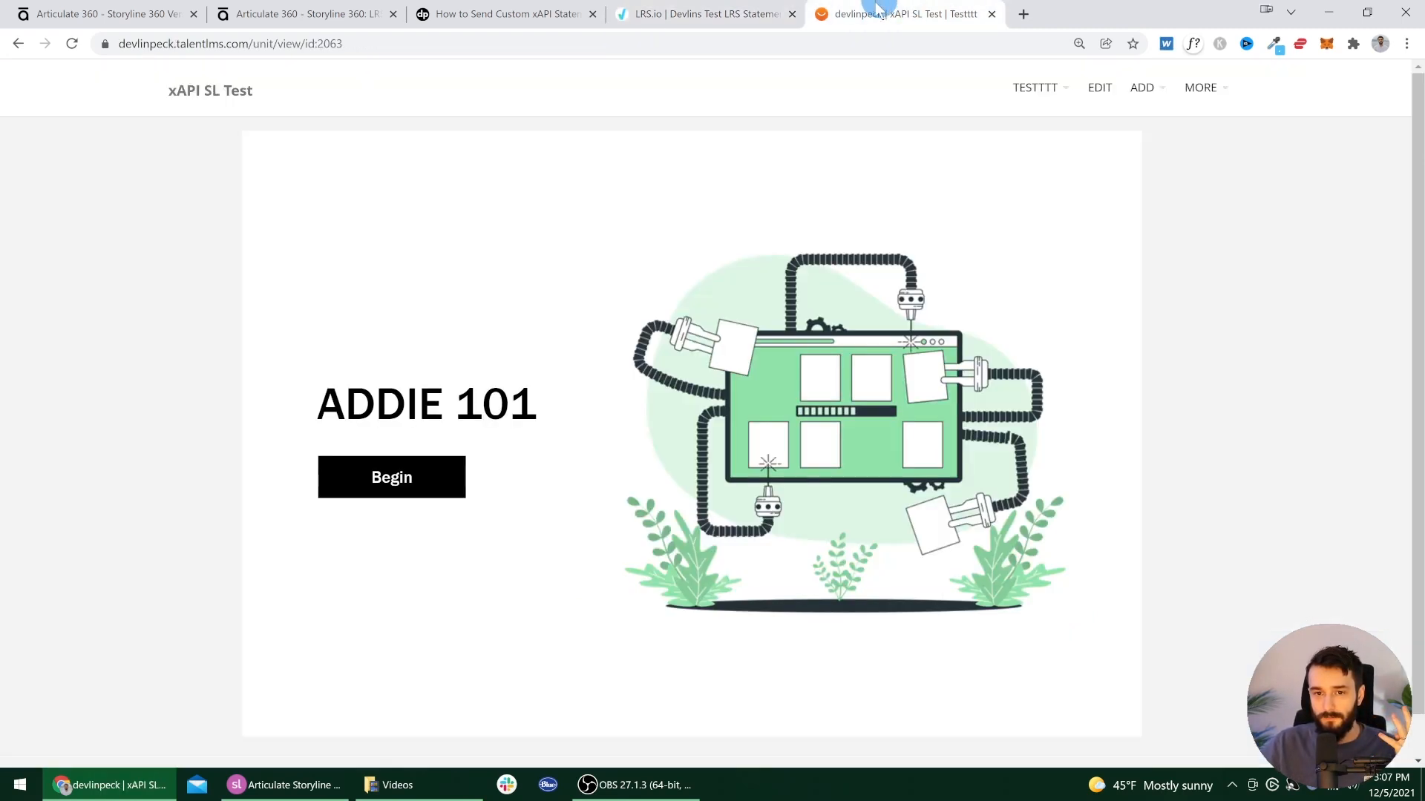
click(708, 14)
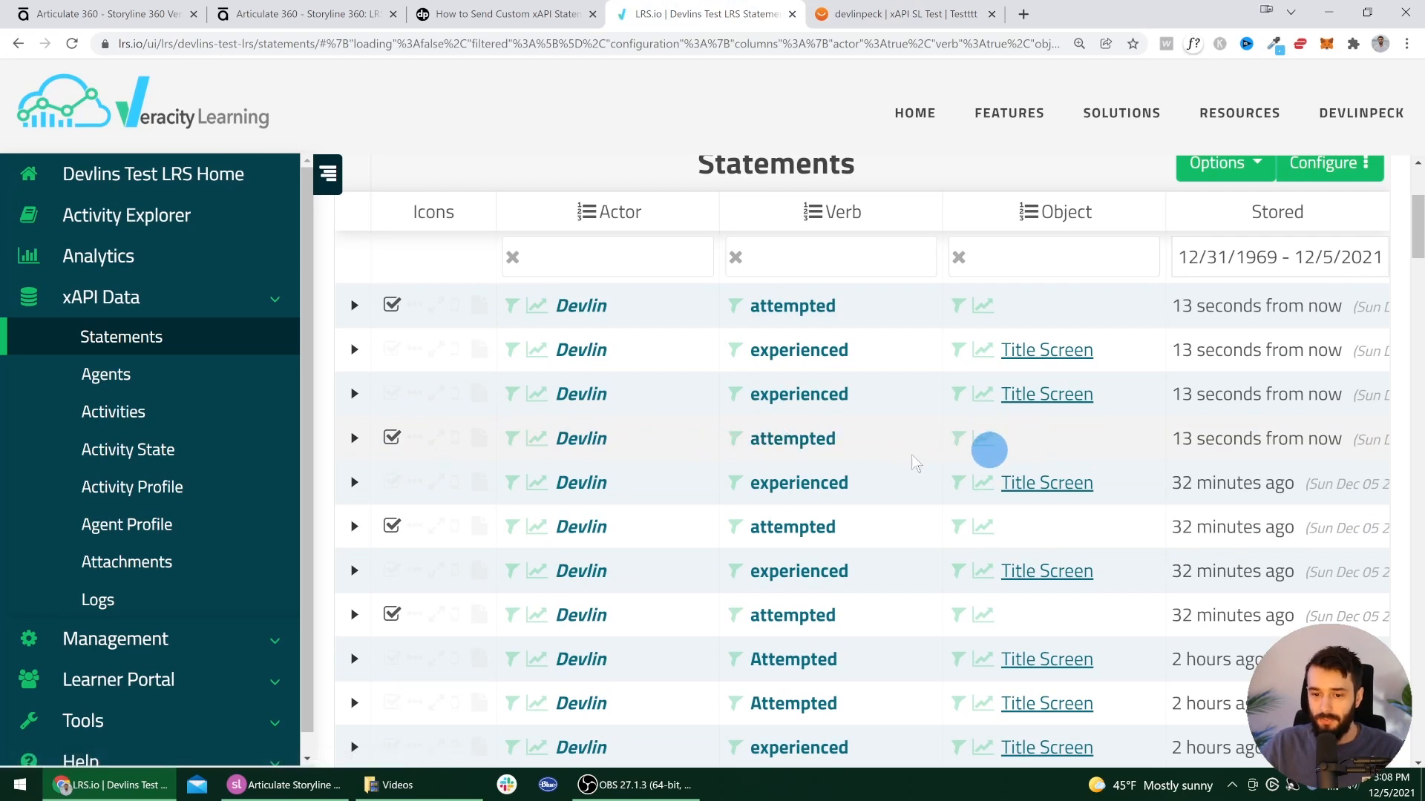
Step: Expand the fourth statement, with the verb attempted, and examine its actor, verb, result and object details
click(354, 437)
scroll(638, 512, down, 1)
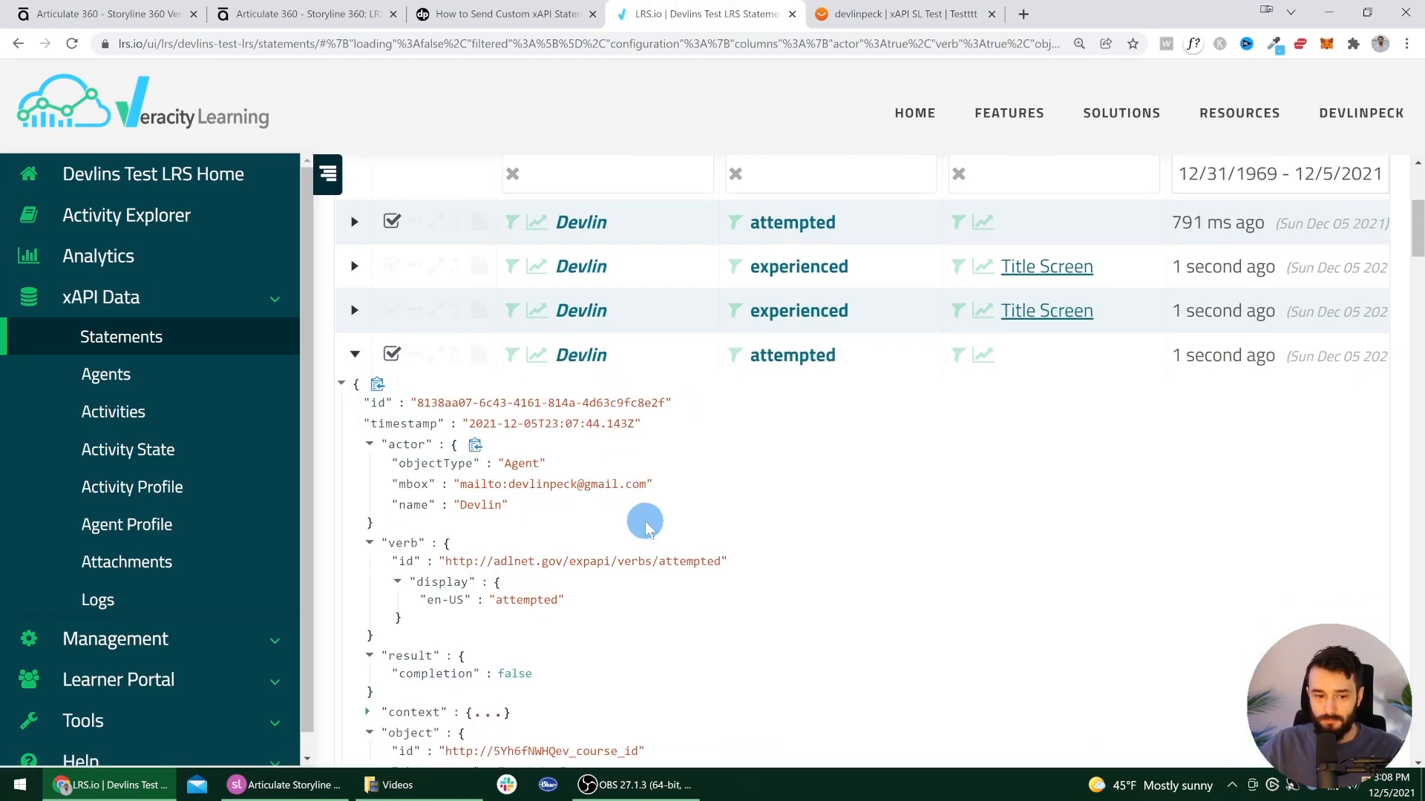
scroll(607, 509, down, 2)
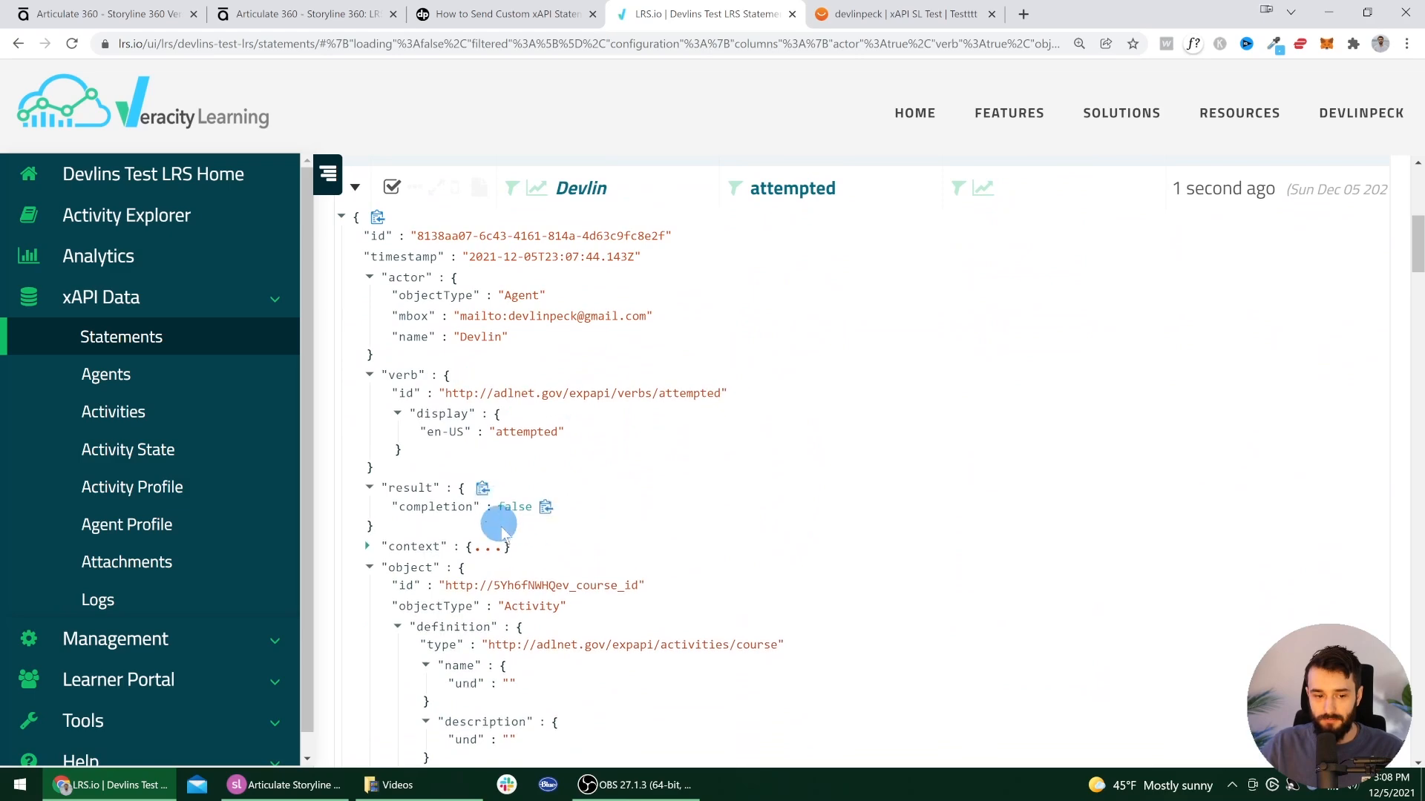
scroll(525, 636, down, 1)
scroll(509, 690, up, 1)
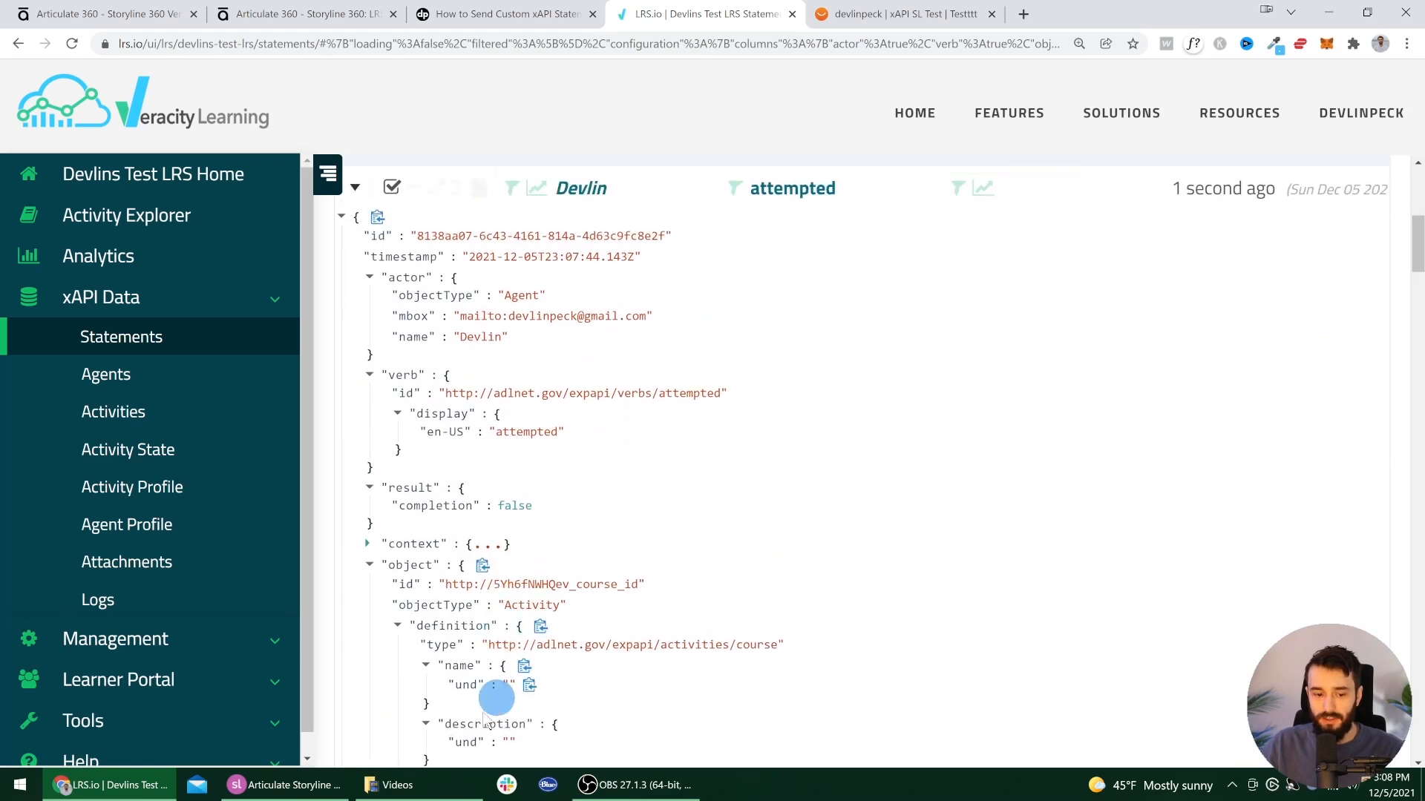
Step: Switch to Storyline, cancel the picture's trigger editing and examine the title ADDIE 101 xAPI TEST3 in the LMS / LRS publish settings
click(285, 785)
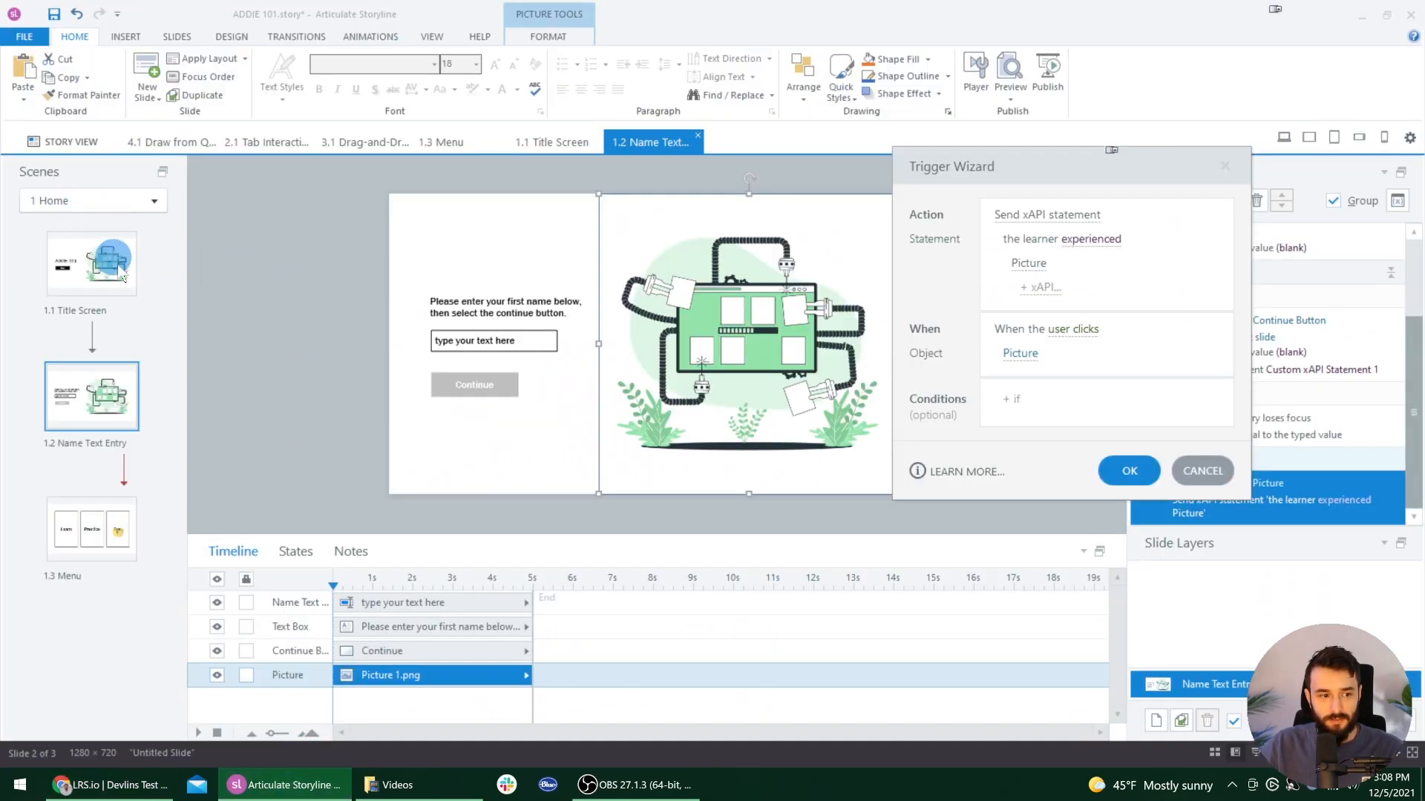
click(1201, 470)
click(1059, 71)
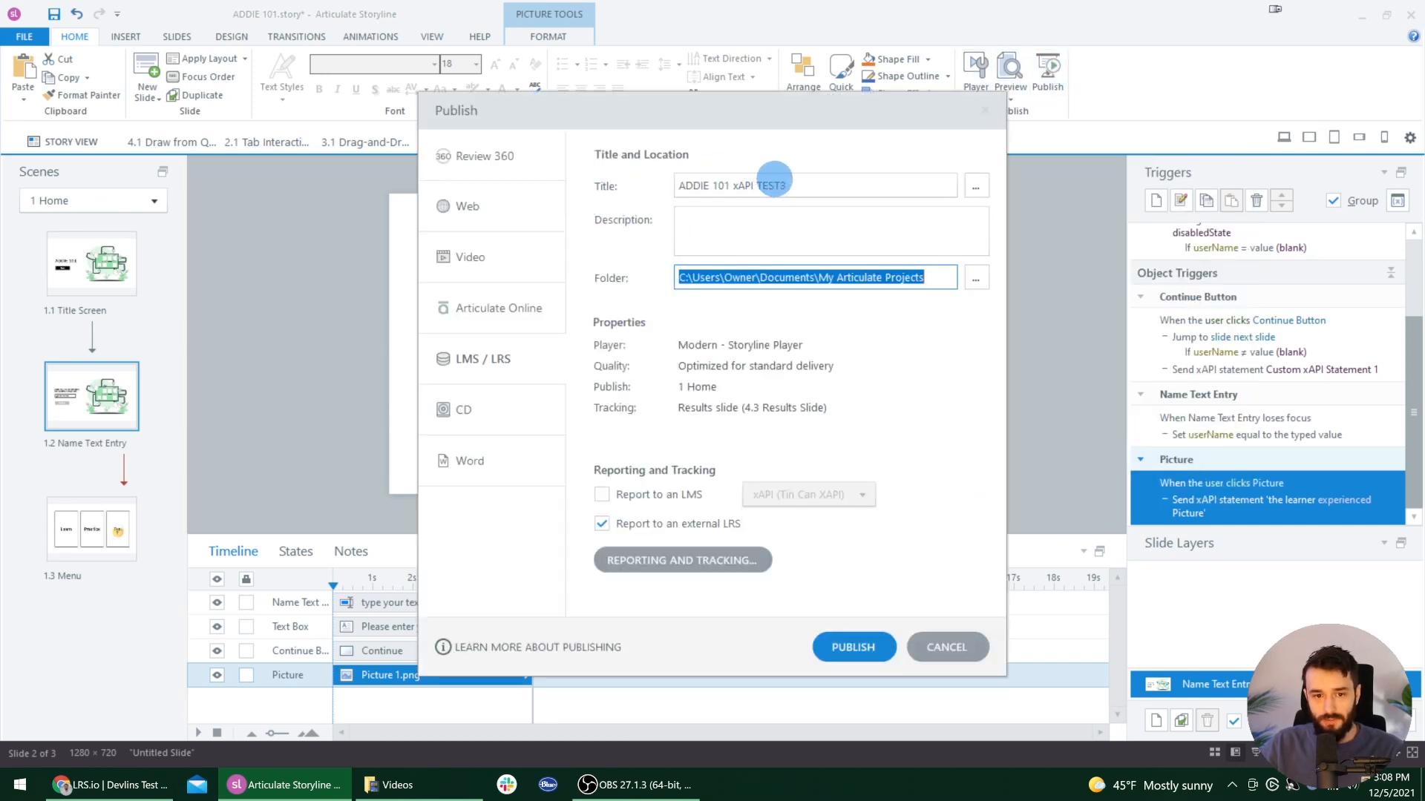
double_click(774, 182)
triple_click(801, 181)
click(736, 186)
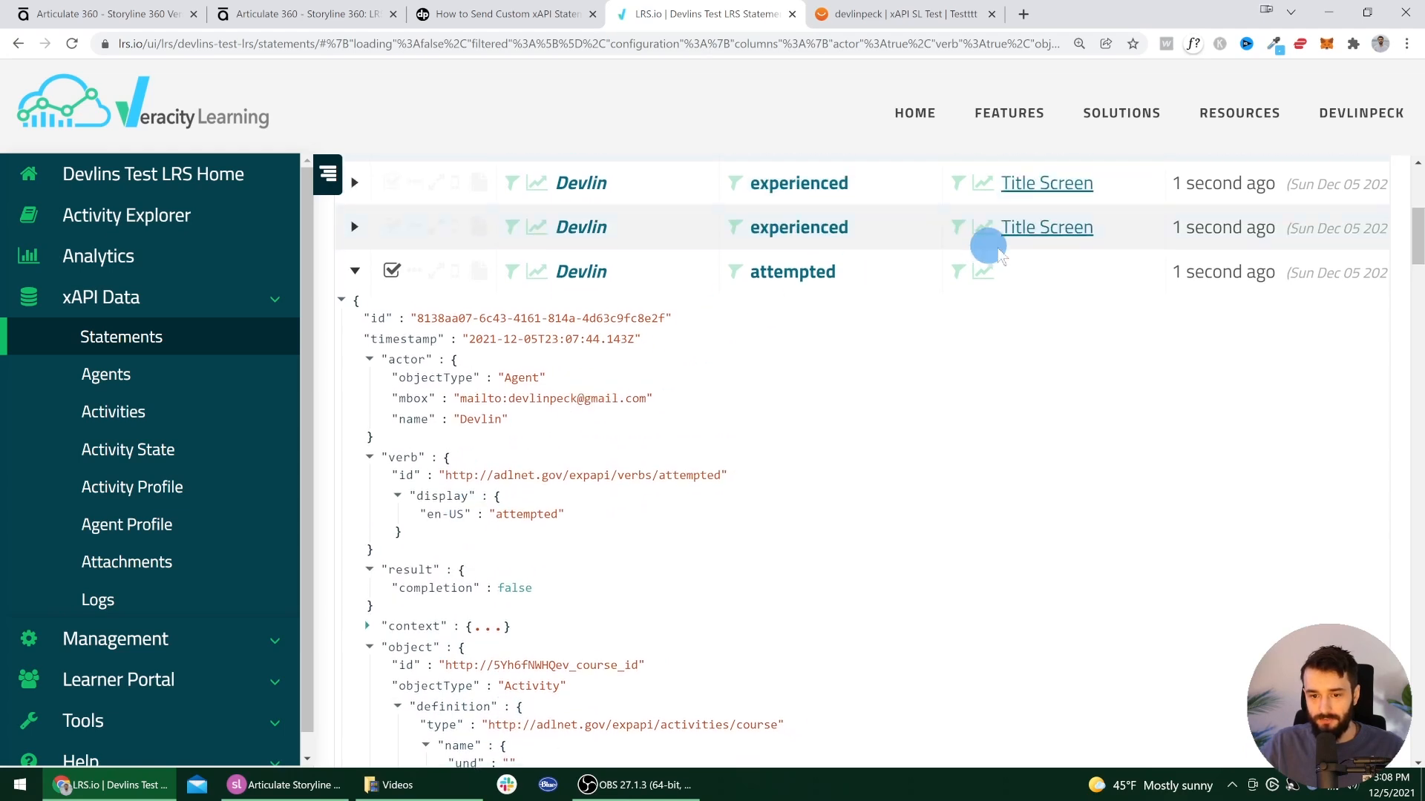
Step: Collapse the expanded statement in Veracity Learning and compare the Title Screen statements with the picture's xAPI trigger on Storyline's Title Screen slide
scroll(933, 312, up, 2)
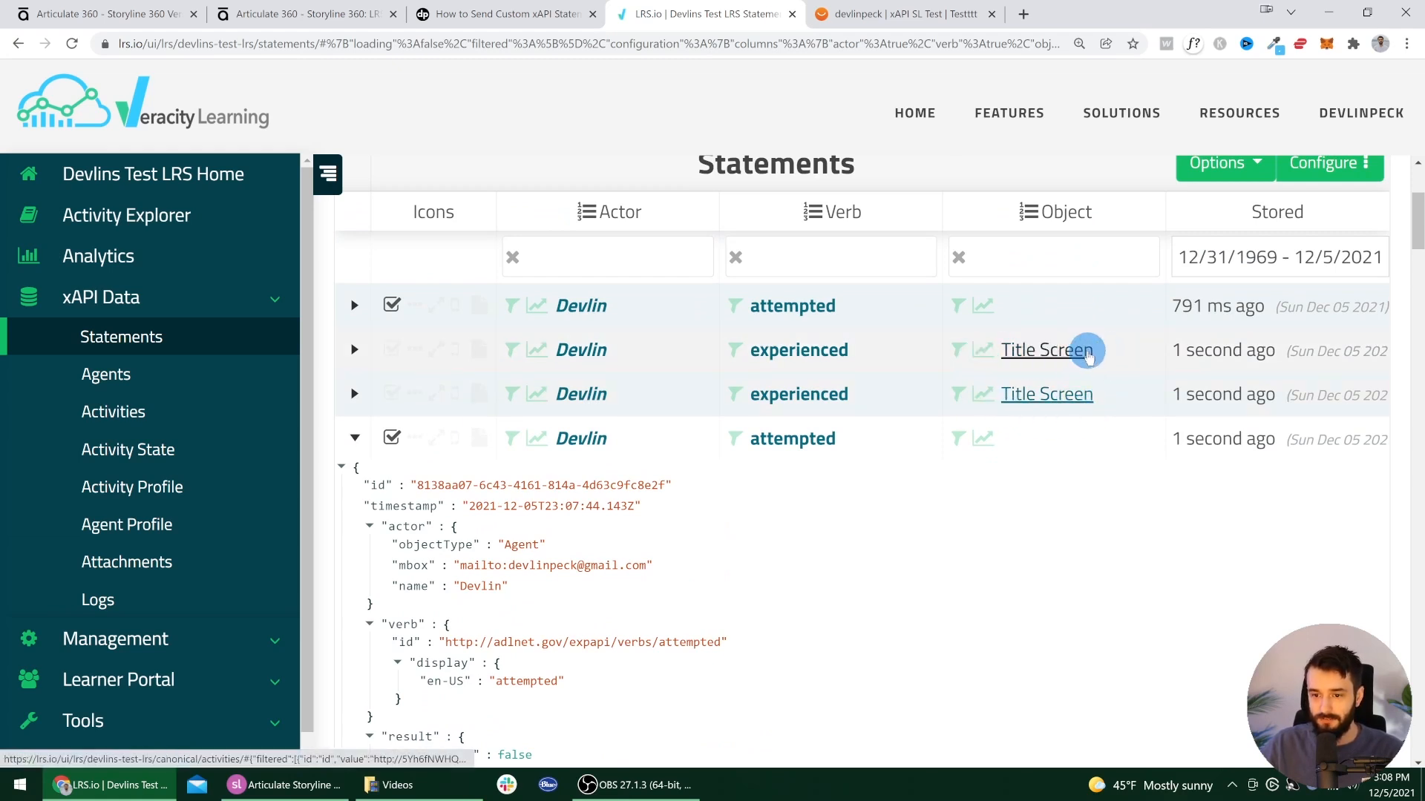
click(354, 438)
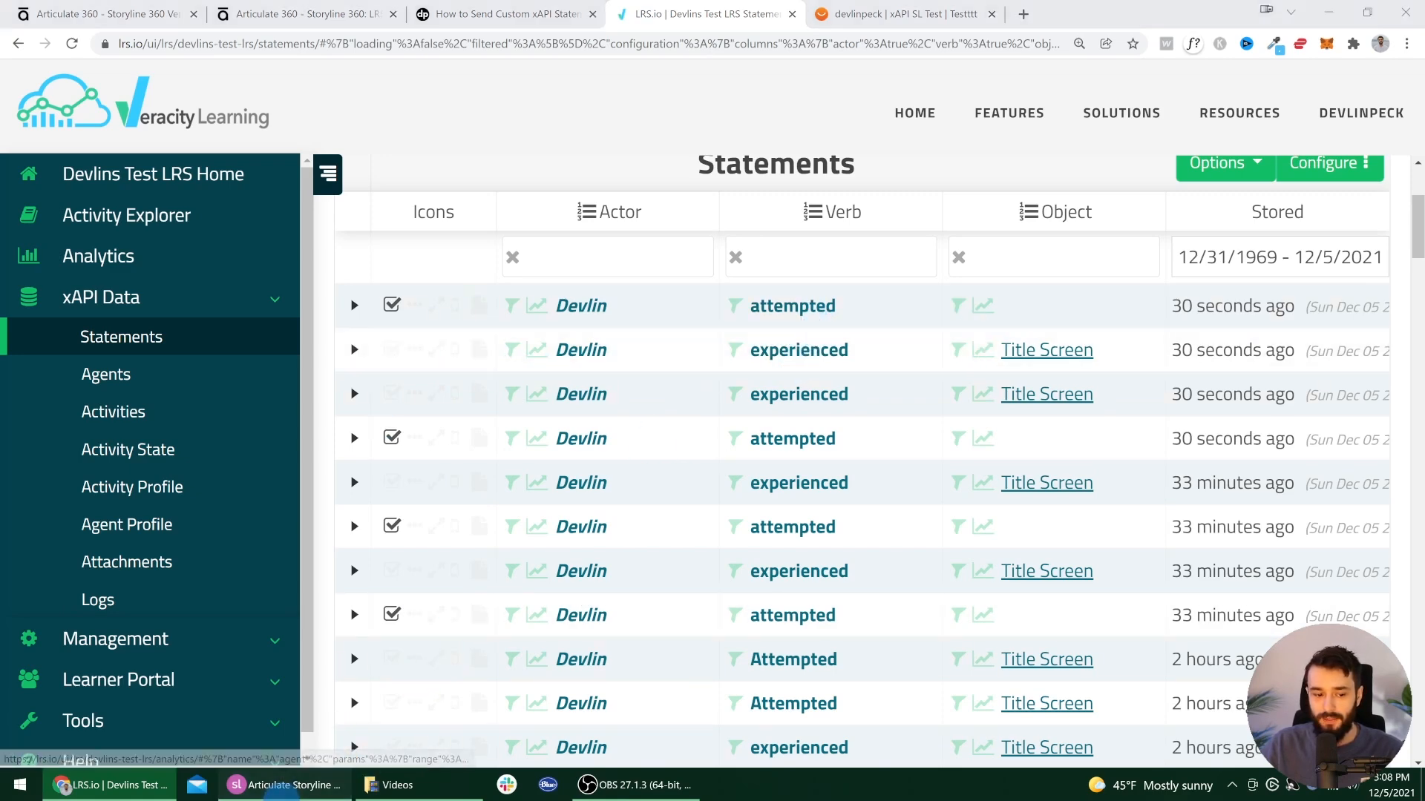
click(280, 787)
click(946, 647)
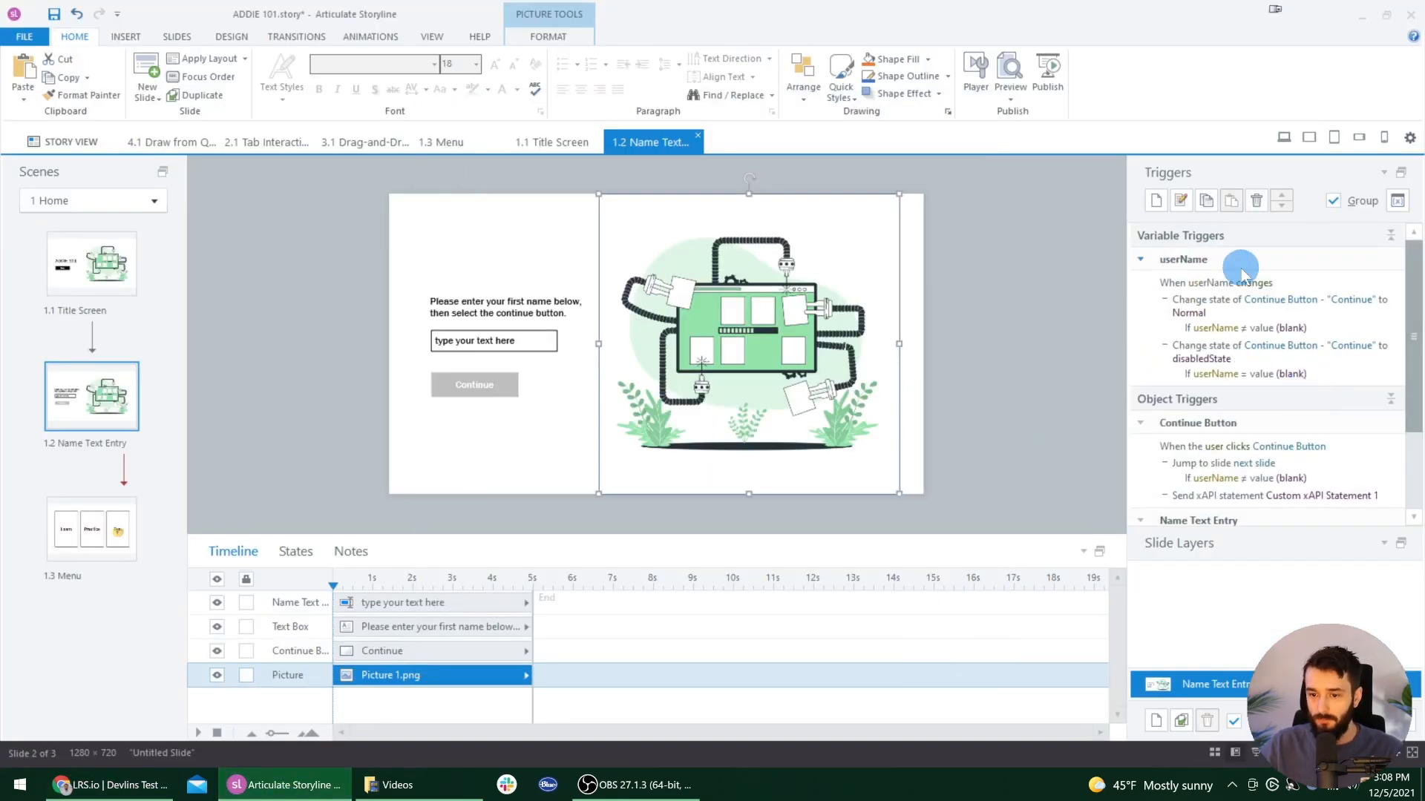
drag(1414, 333, 1414, 361)
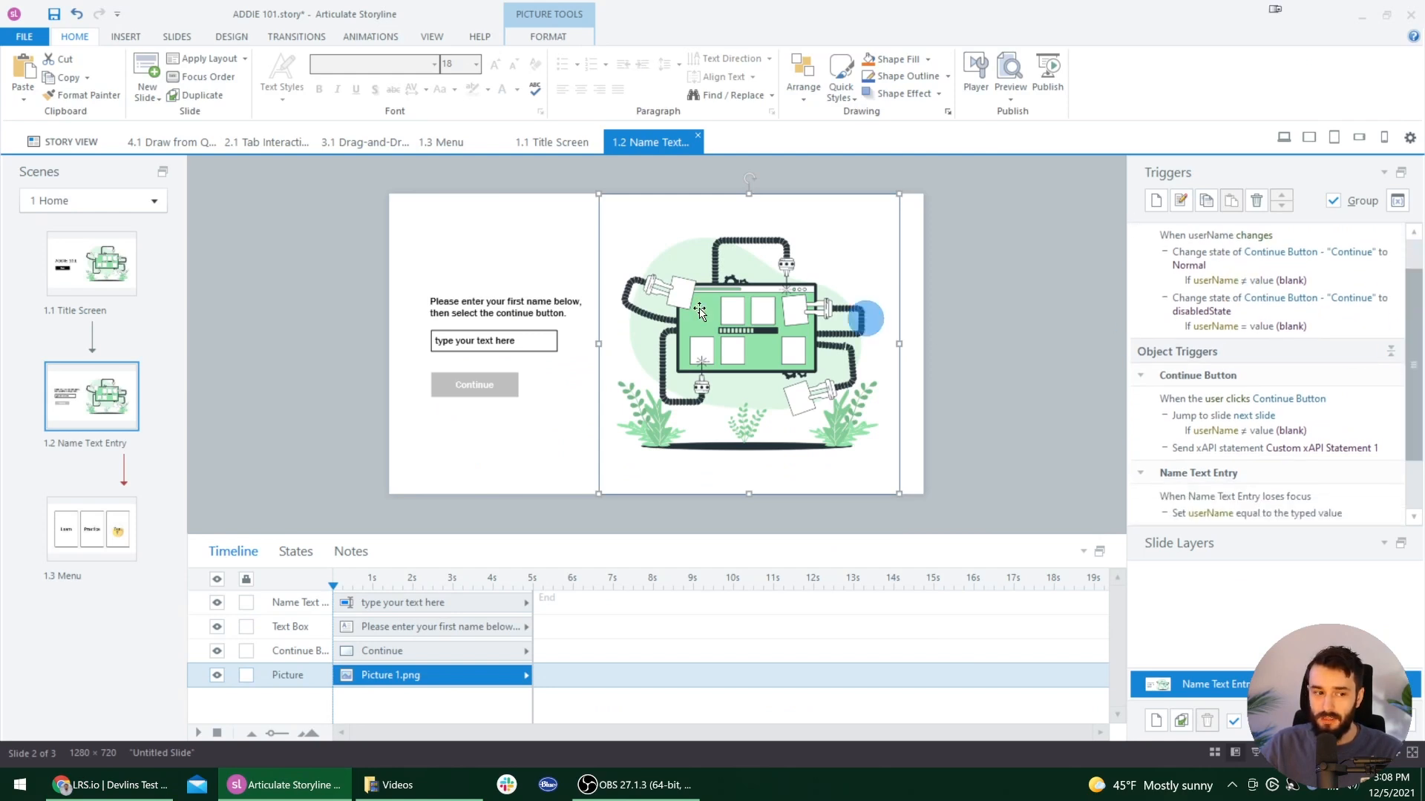
click(91, 263)
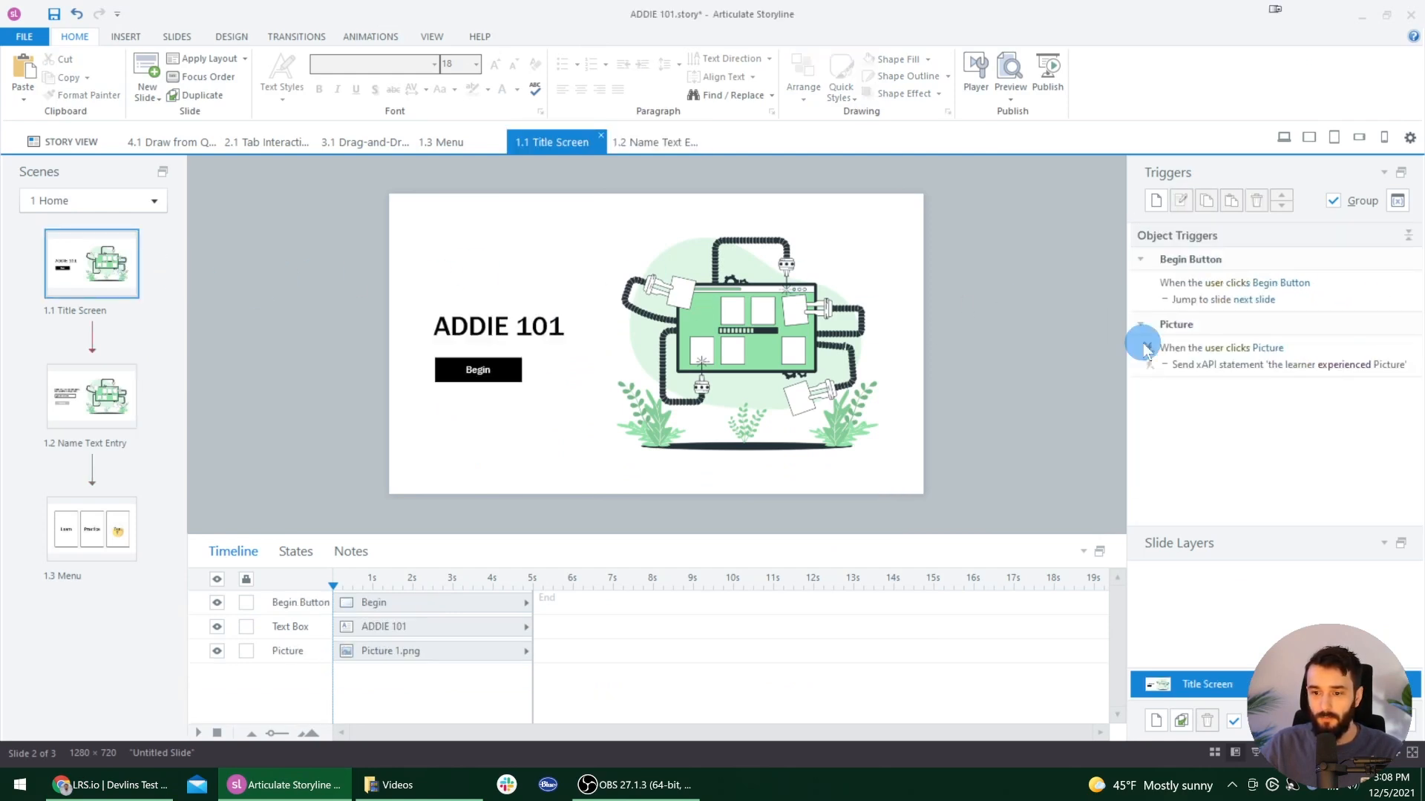
click(606, 456)
key(alt+Tab)
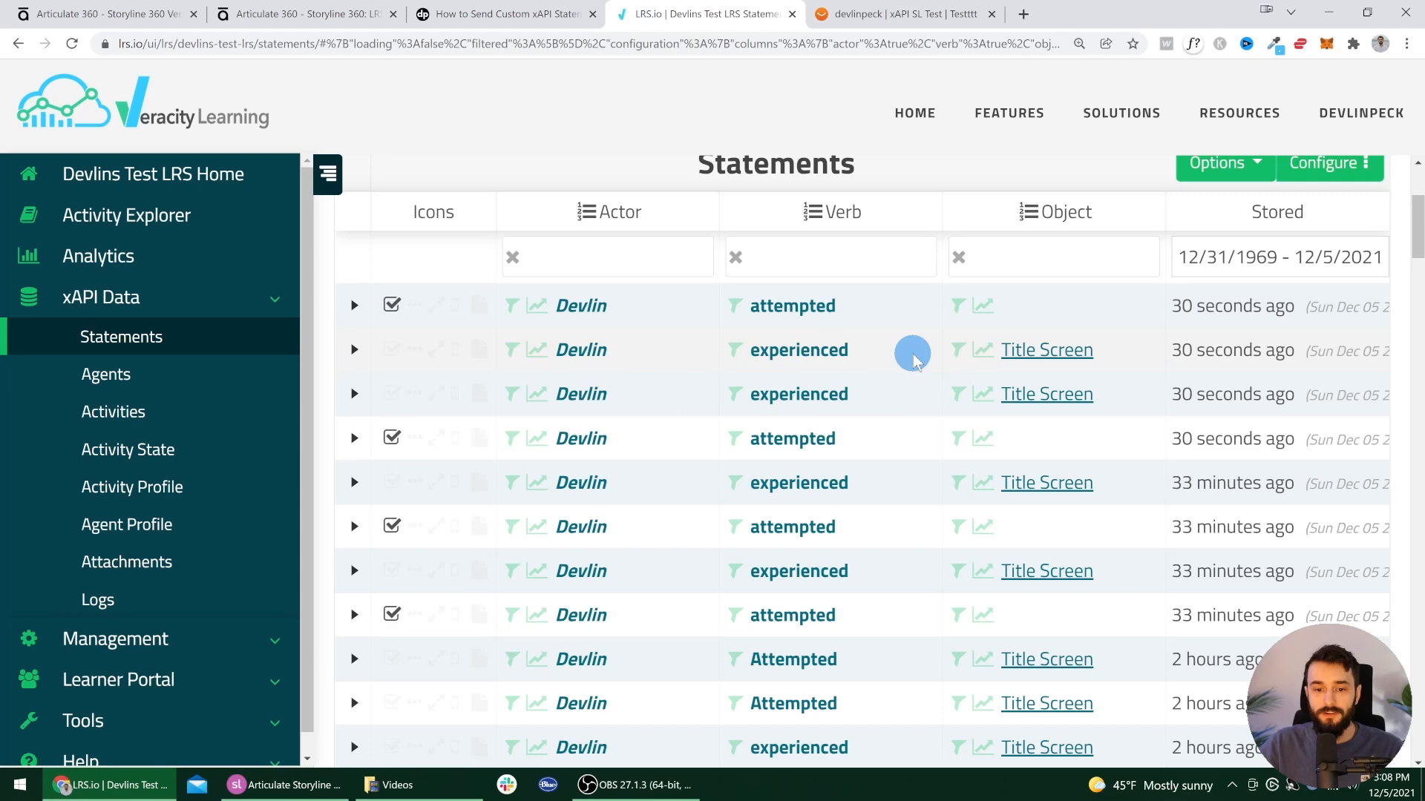
Step: Switch to Storyline and set the publish settings to report to an LMS with xAPI (Tin Can XAPI) alongside the external LRS
click(286, 785)
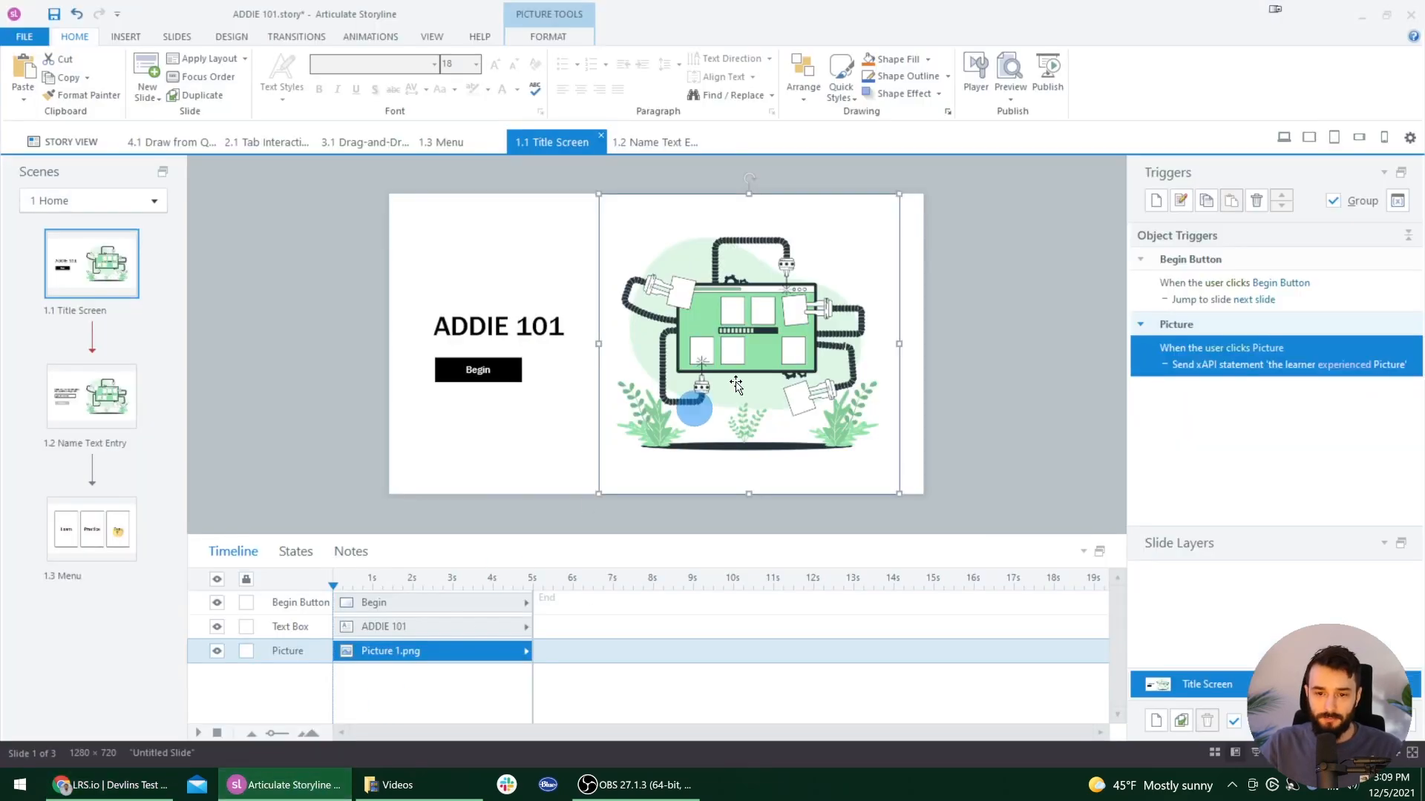
click(1032, 95)
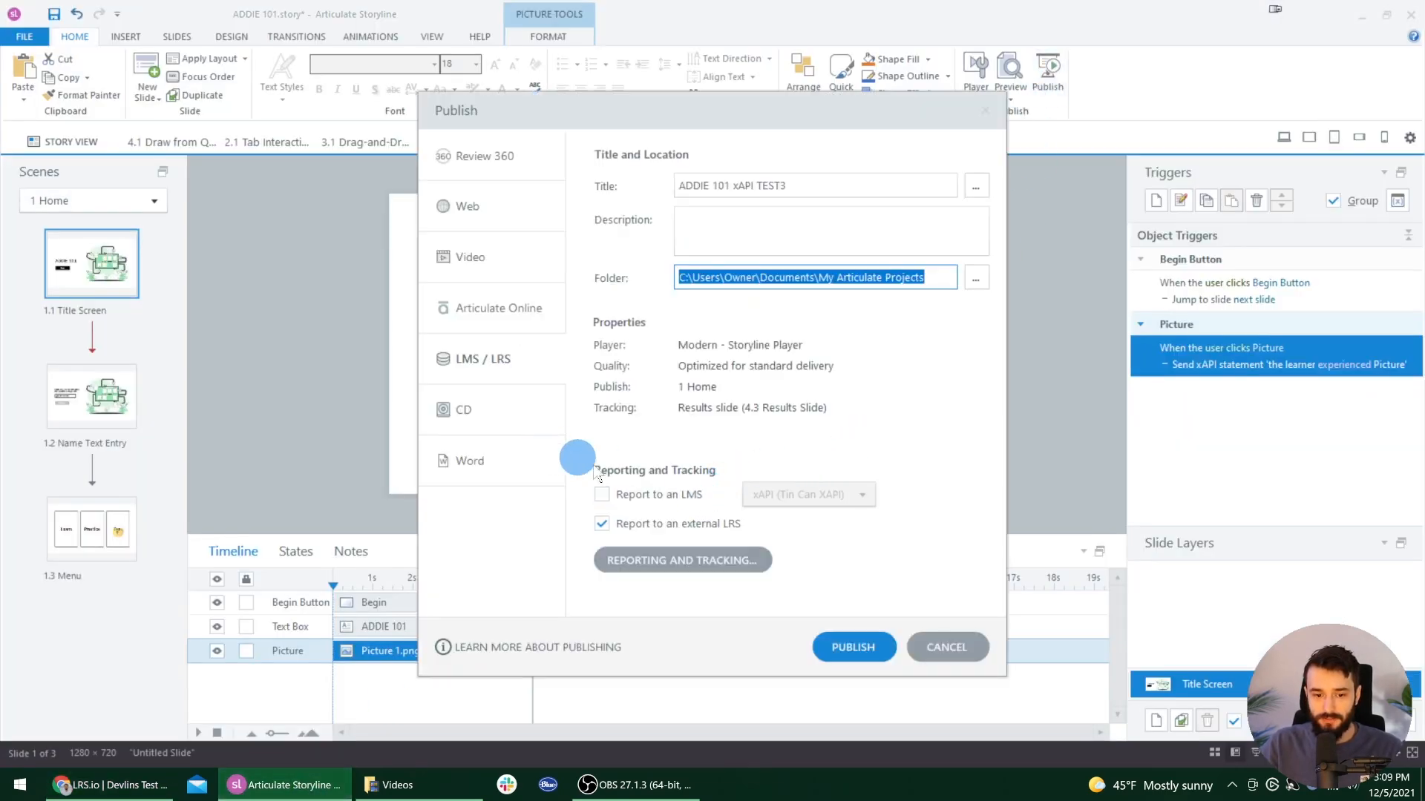
click(653, 494)
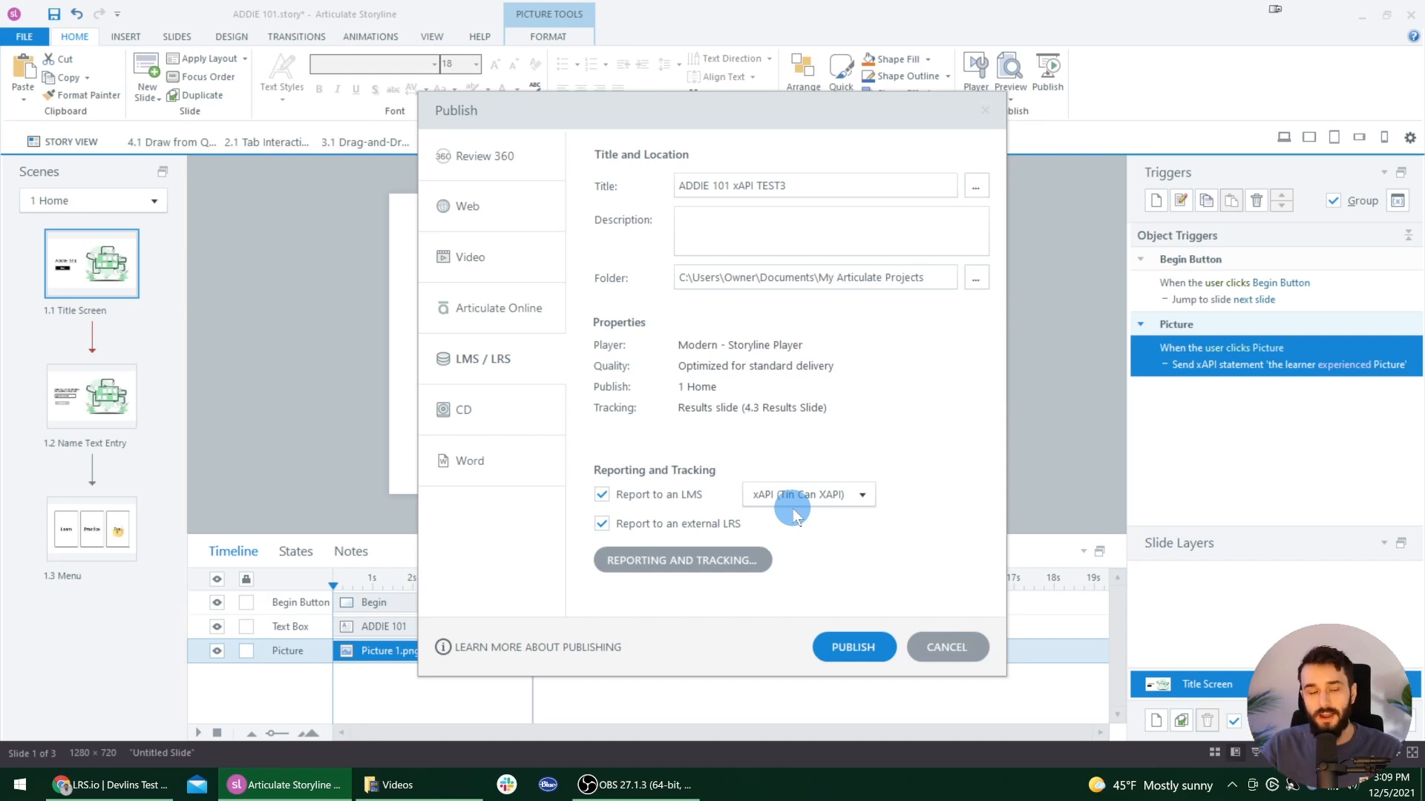
click(629, 495)
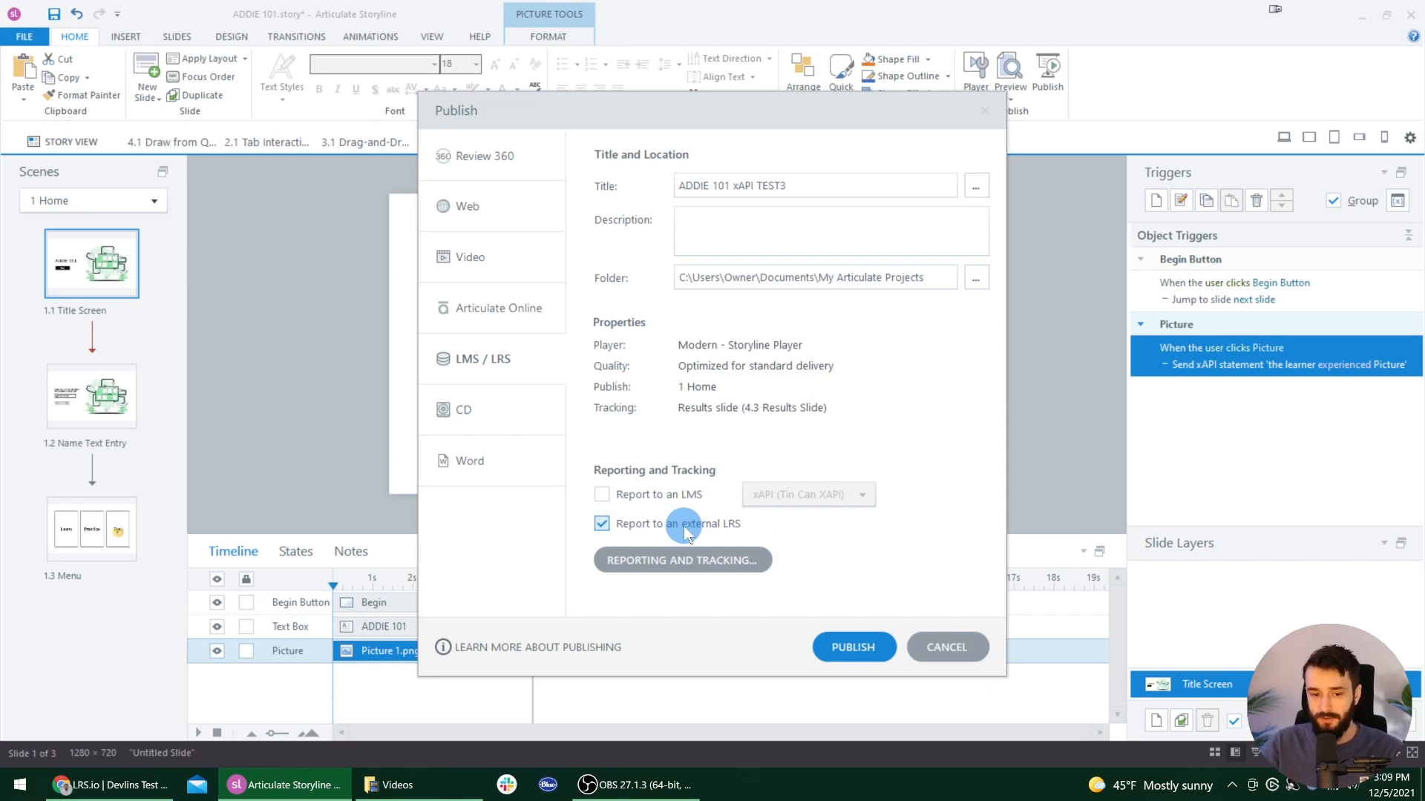
click(632, 494)
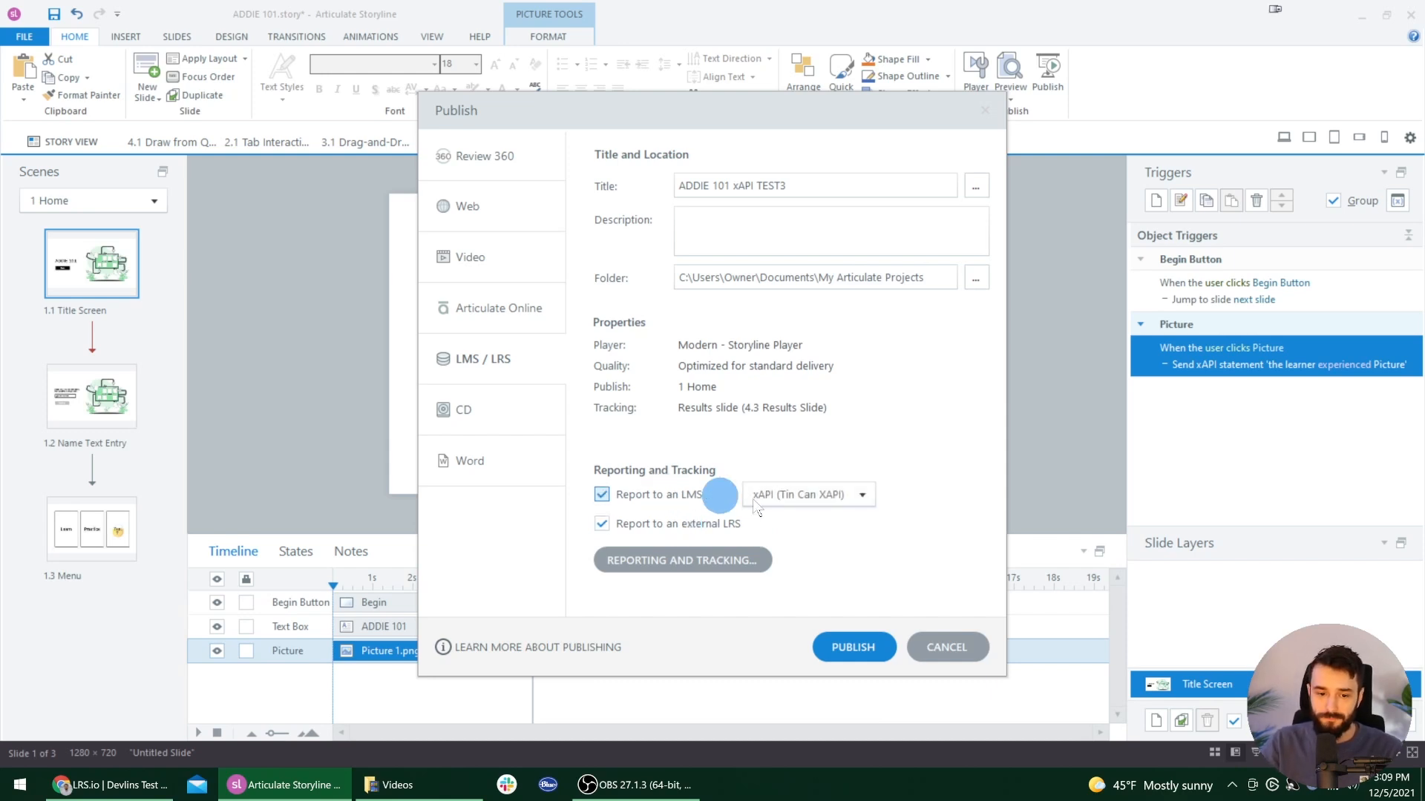
click(860, 495)
click(820, 572)
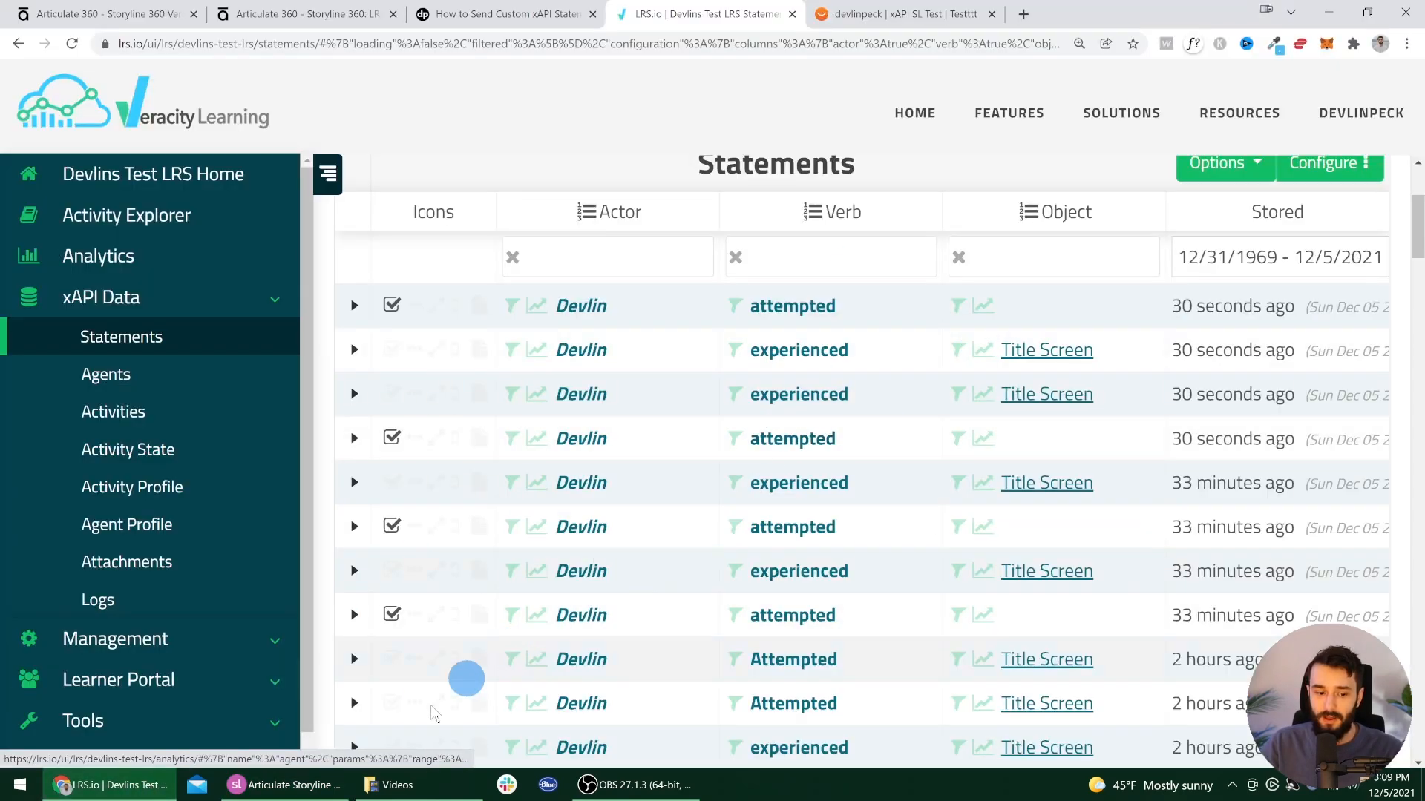
Step: Check the TalentLMS course's Title Screen against the refreshed statements in Veracity Learning, briefly expanding the newest Attempted statement
click(920, 23)
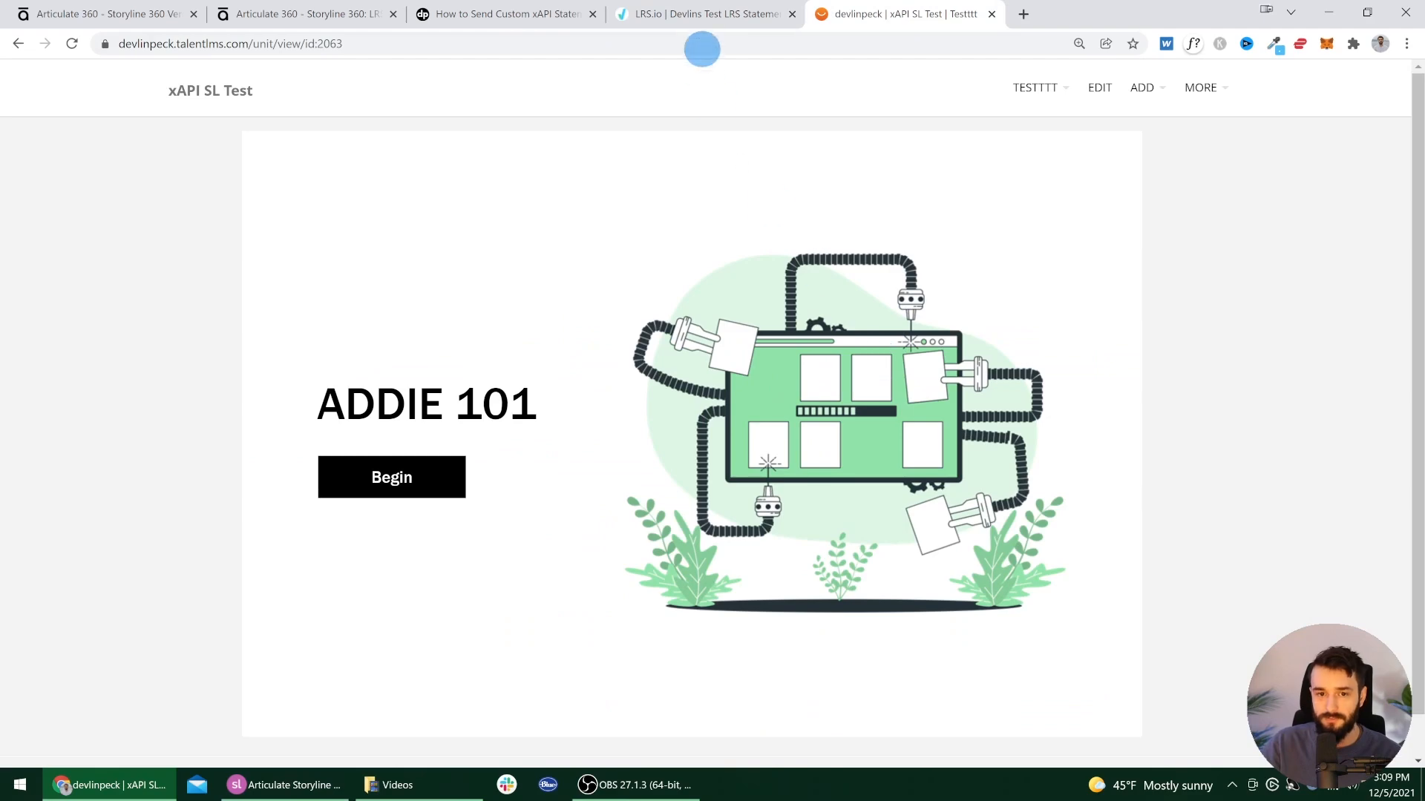
click(699, 13)
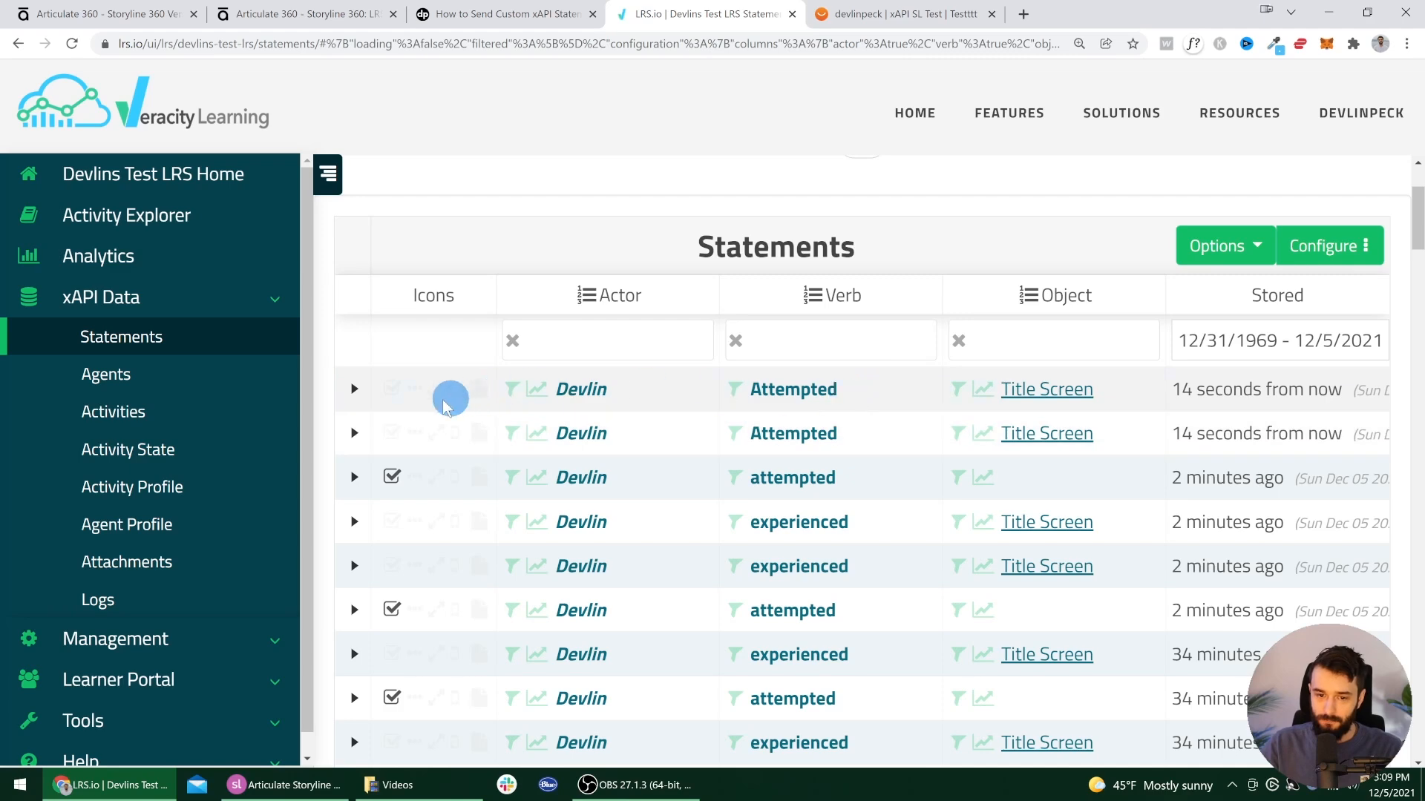
click(356, 389)
click(356, 388)
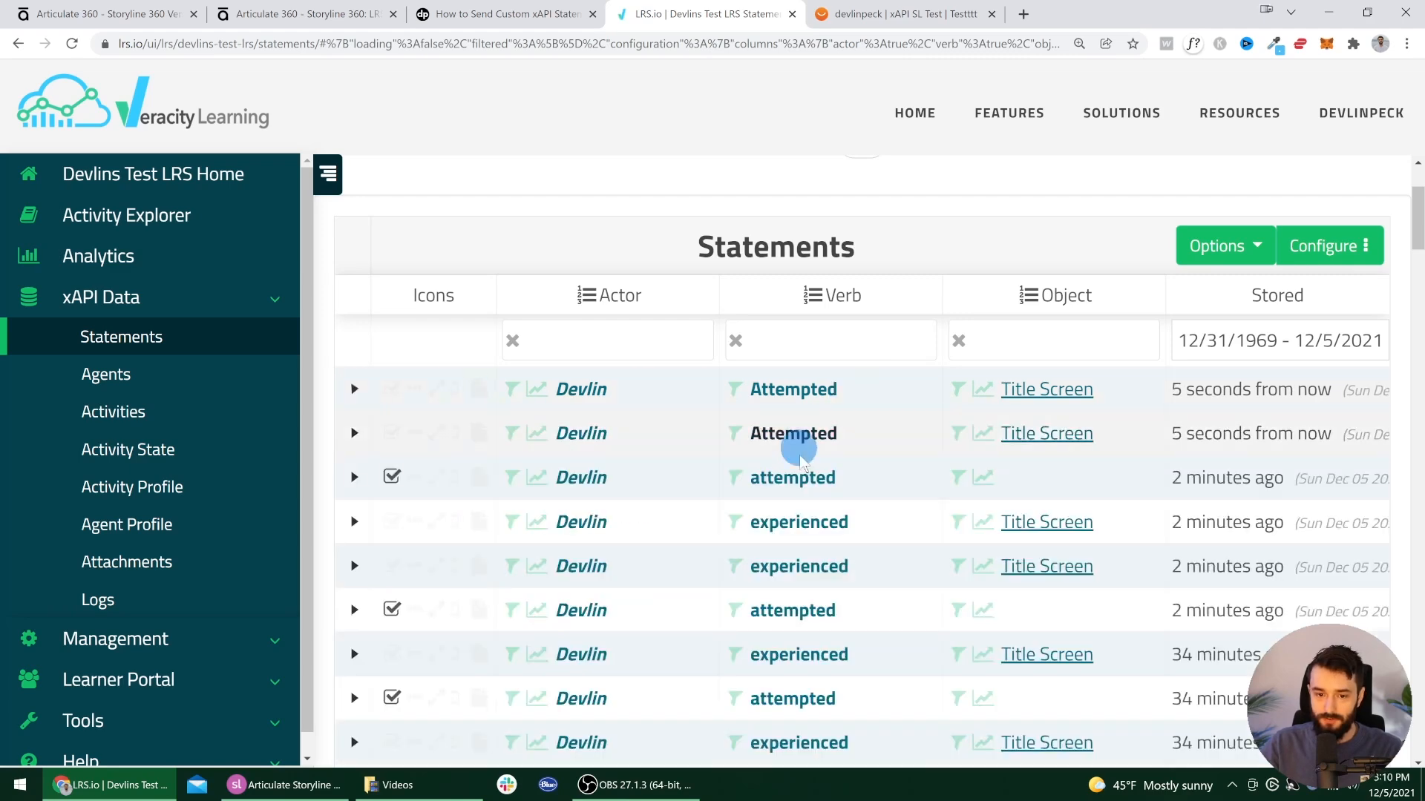
Step: Advance the TalentLMS course to the name entry screen, and open the matching 1.2 Name Text Entry slide in Storyline after cancelling publishing
click(910, 15)
click(387, 476)
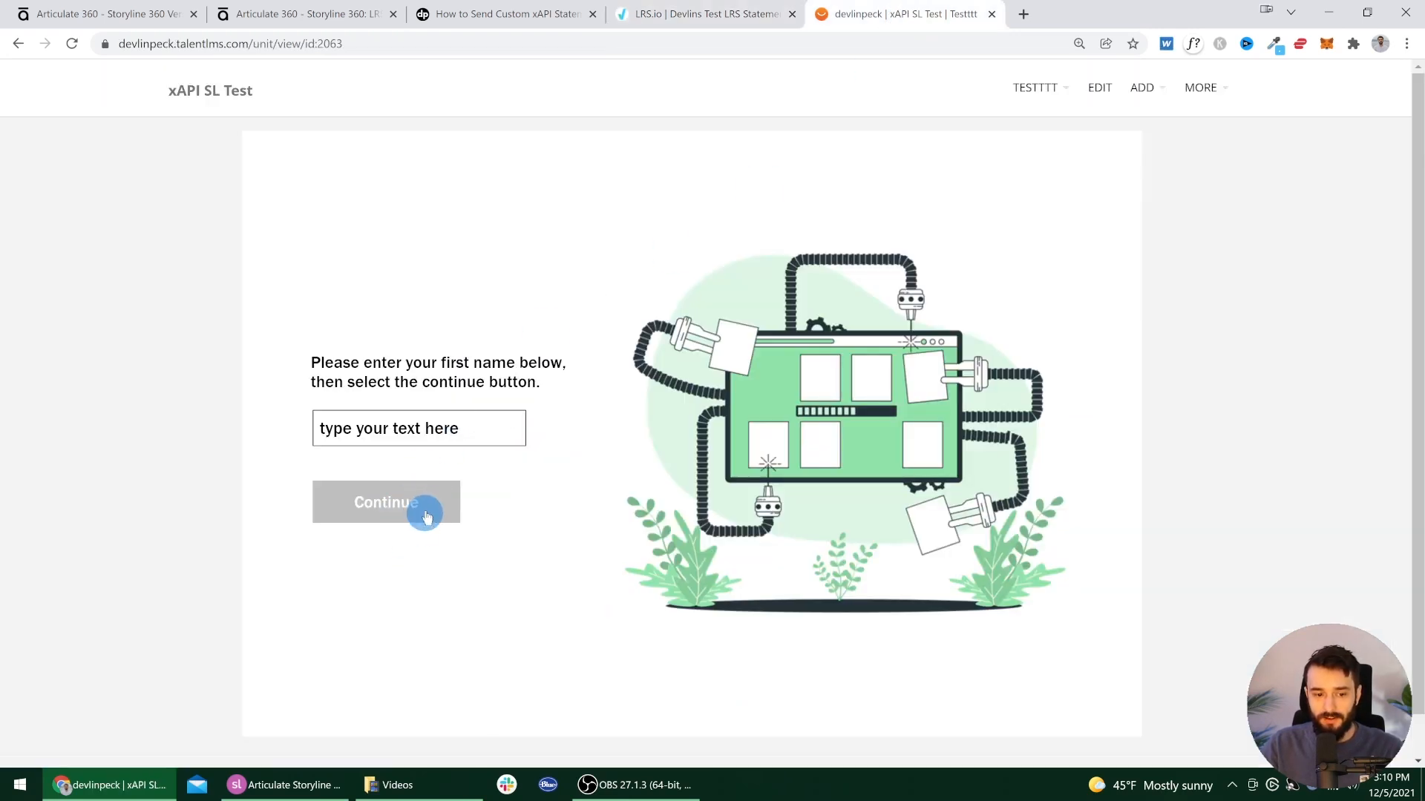
click(319, 785)
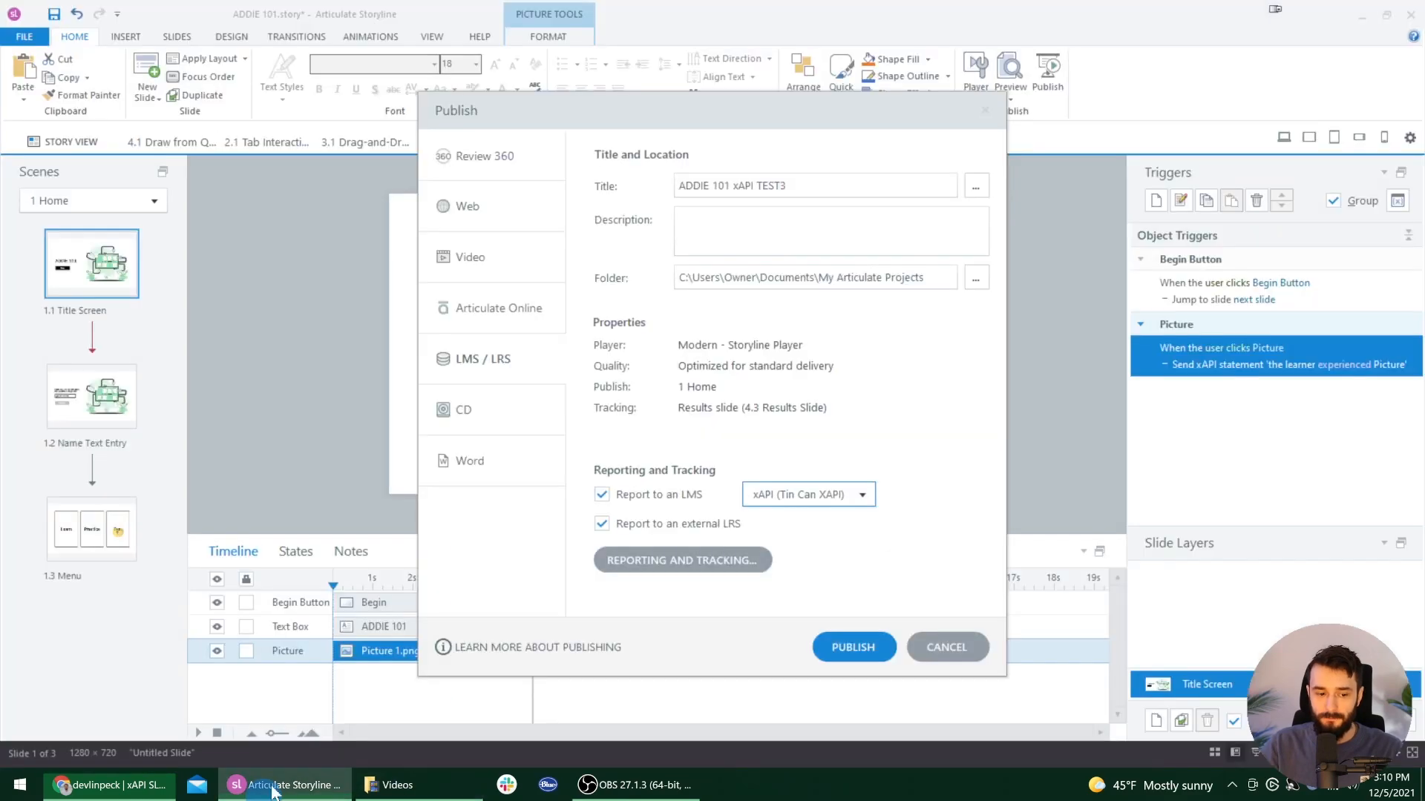
click(946, 646)
click(79, 389)
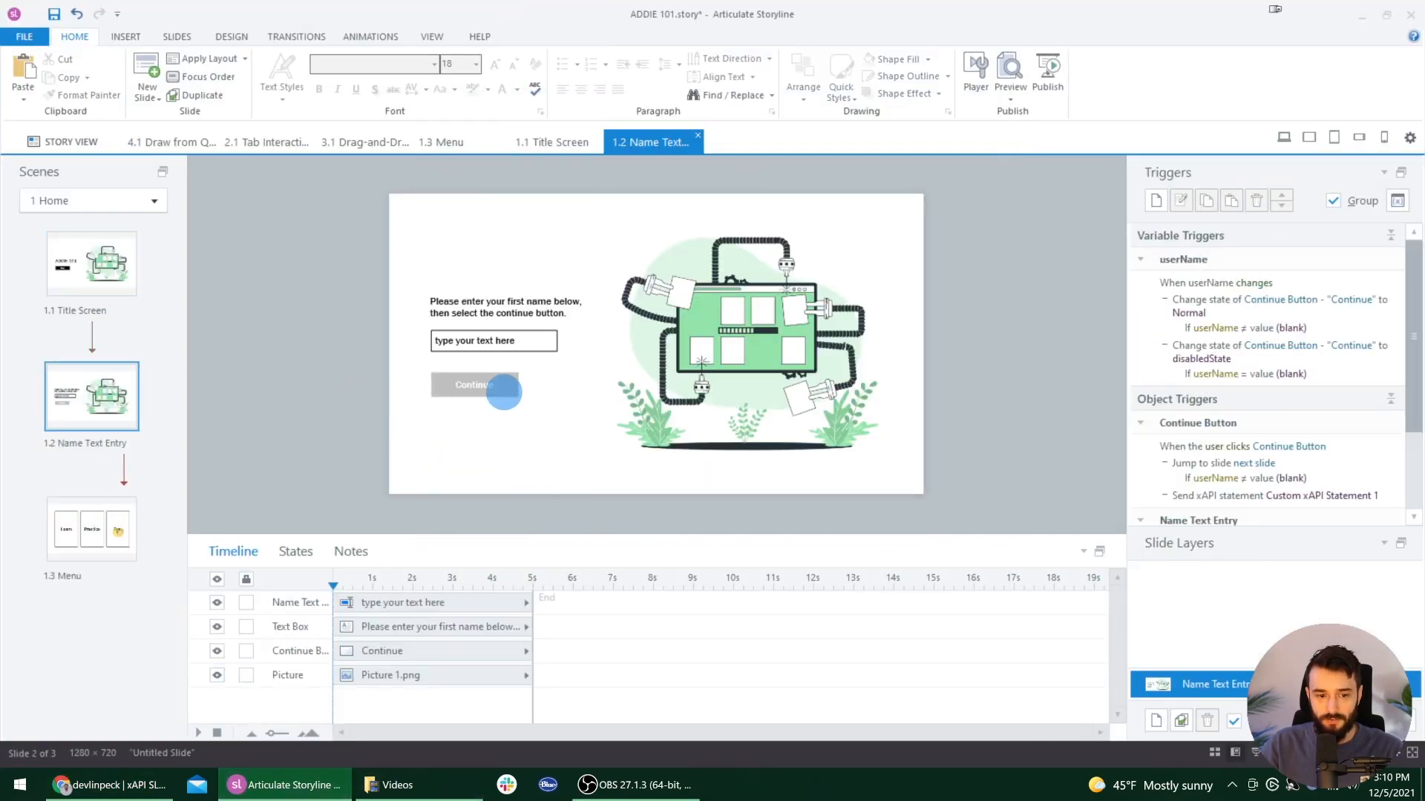
Step: Open the Continue button's Custom xAPI Statement 1 from its trigger in the xAPI Statement Editor
click(490, 386)
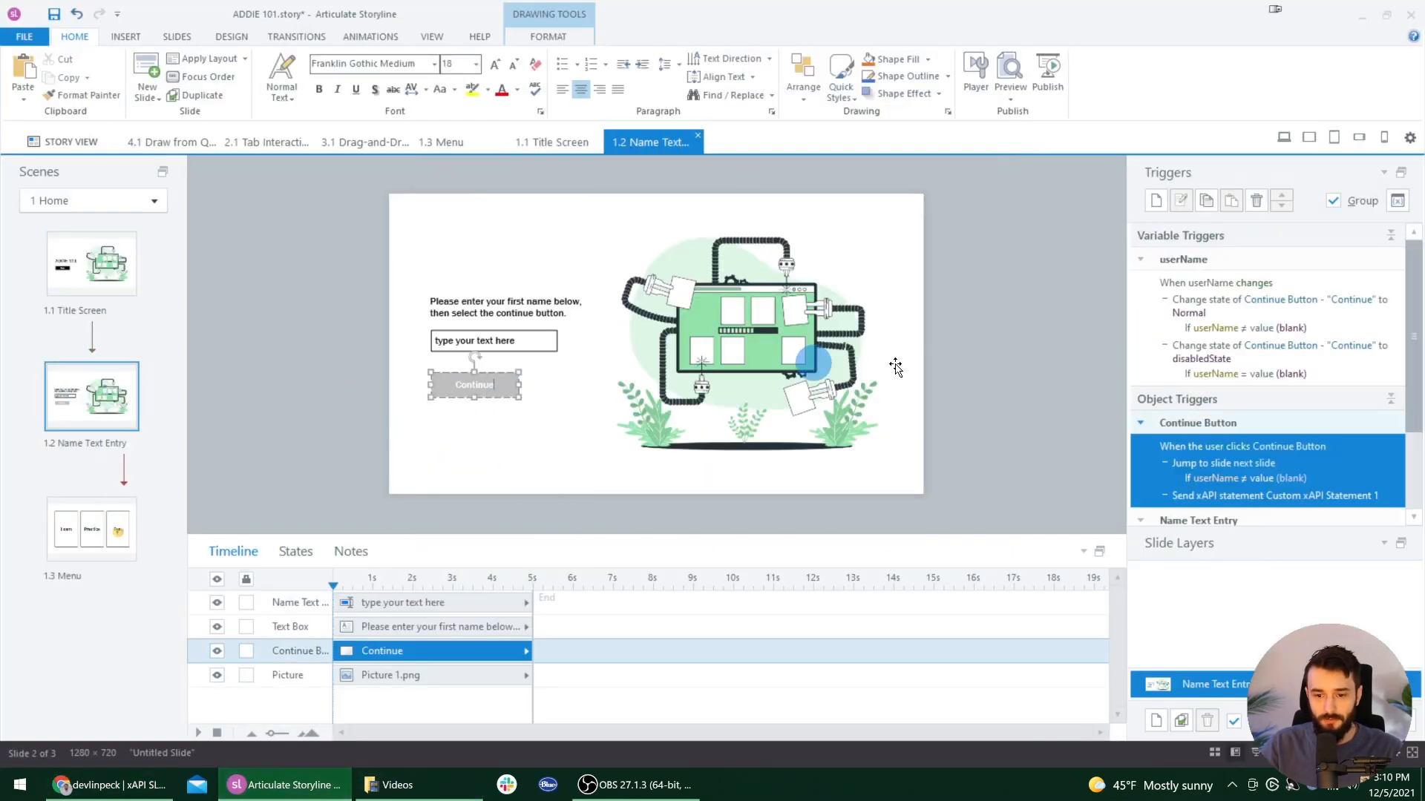
double_click(1385, 497)
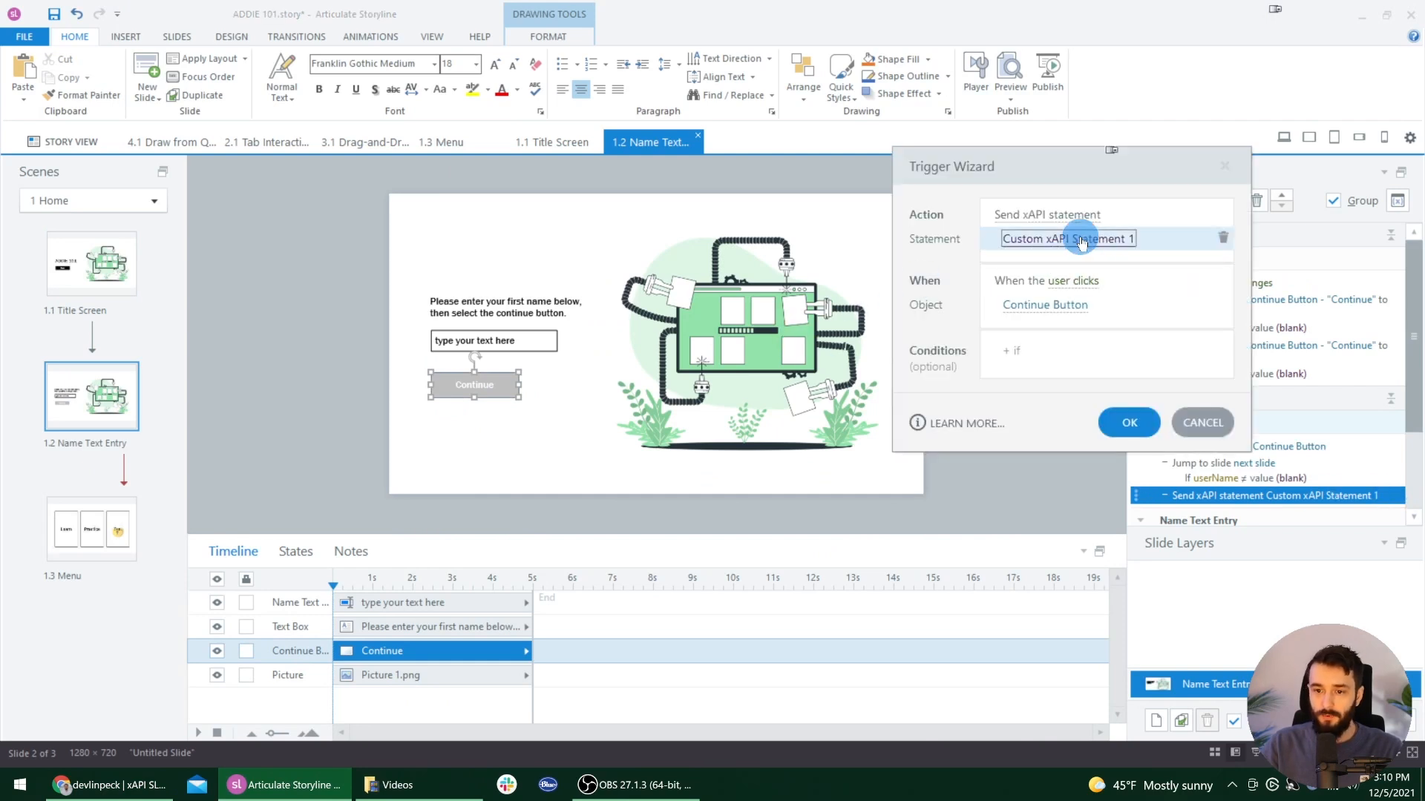
click(1081, 236)
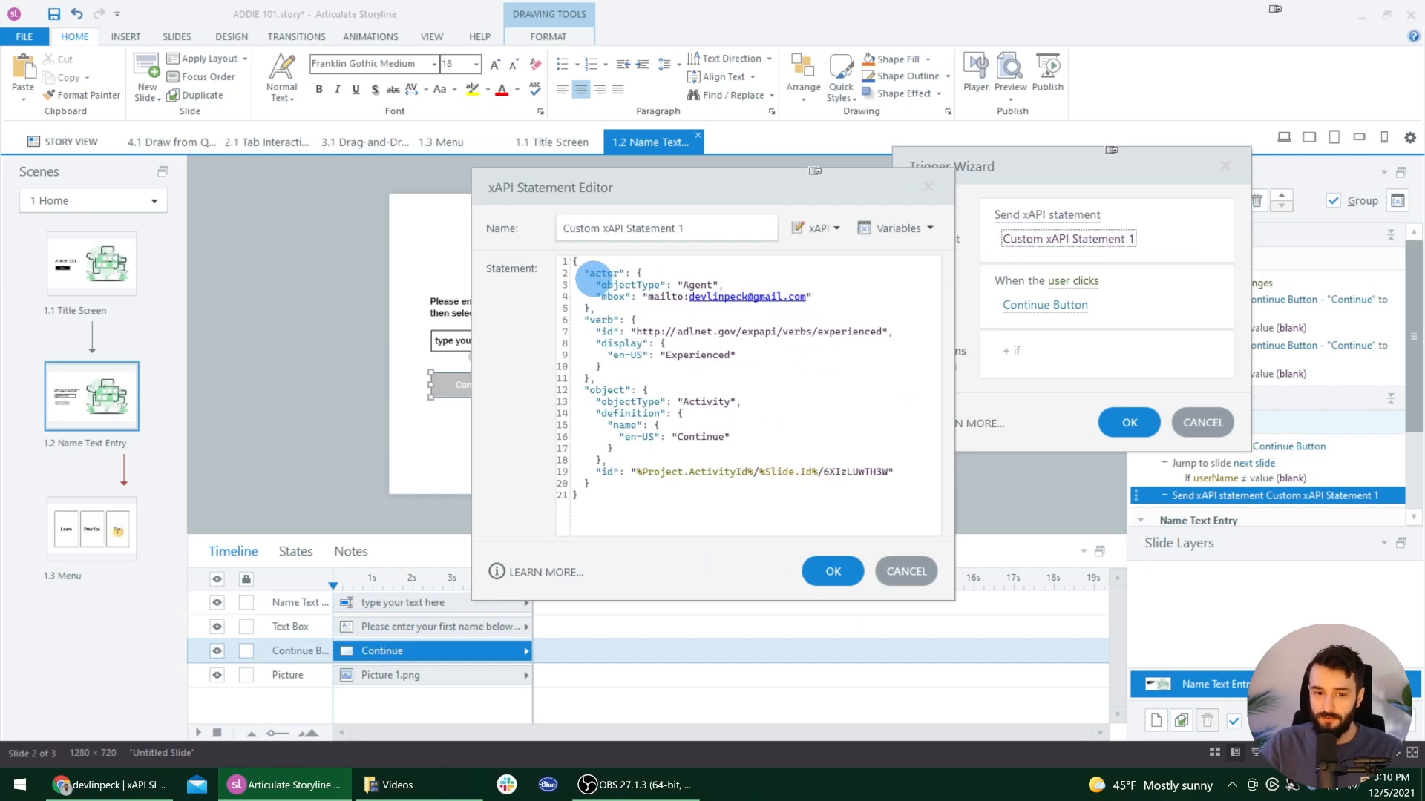
Step: Switch to Veracity Learning, expand the Experienced Continue statement with the e-mail actor, and compare its JSON with the custom statement in Storyline
click(146, 784)
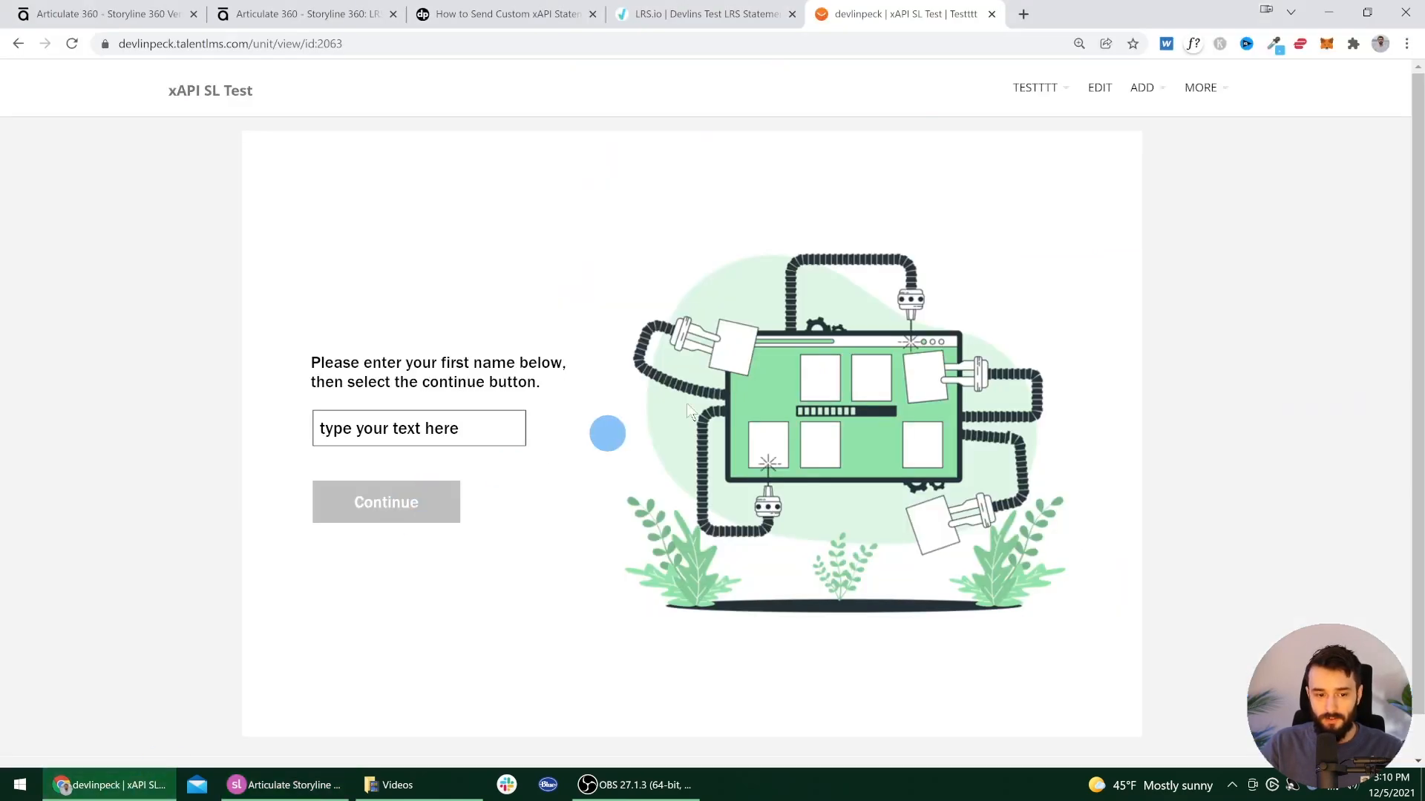
click(721, 12)
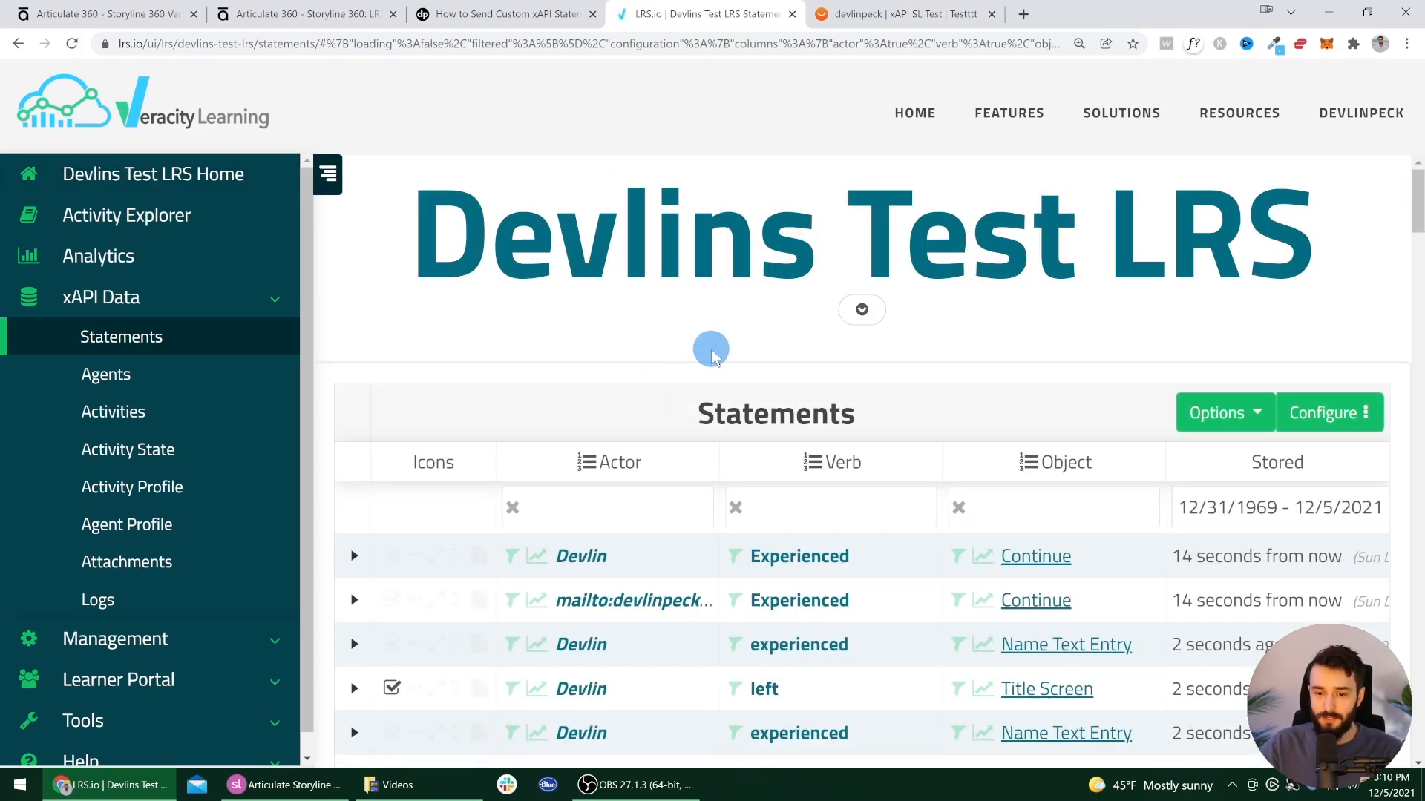
scroll(711, 354, down, 2)
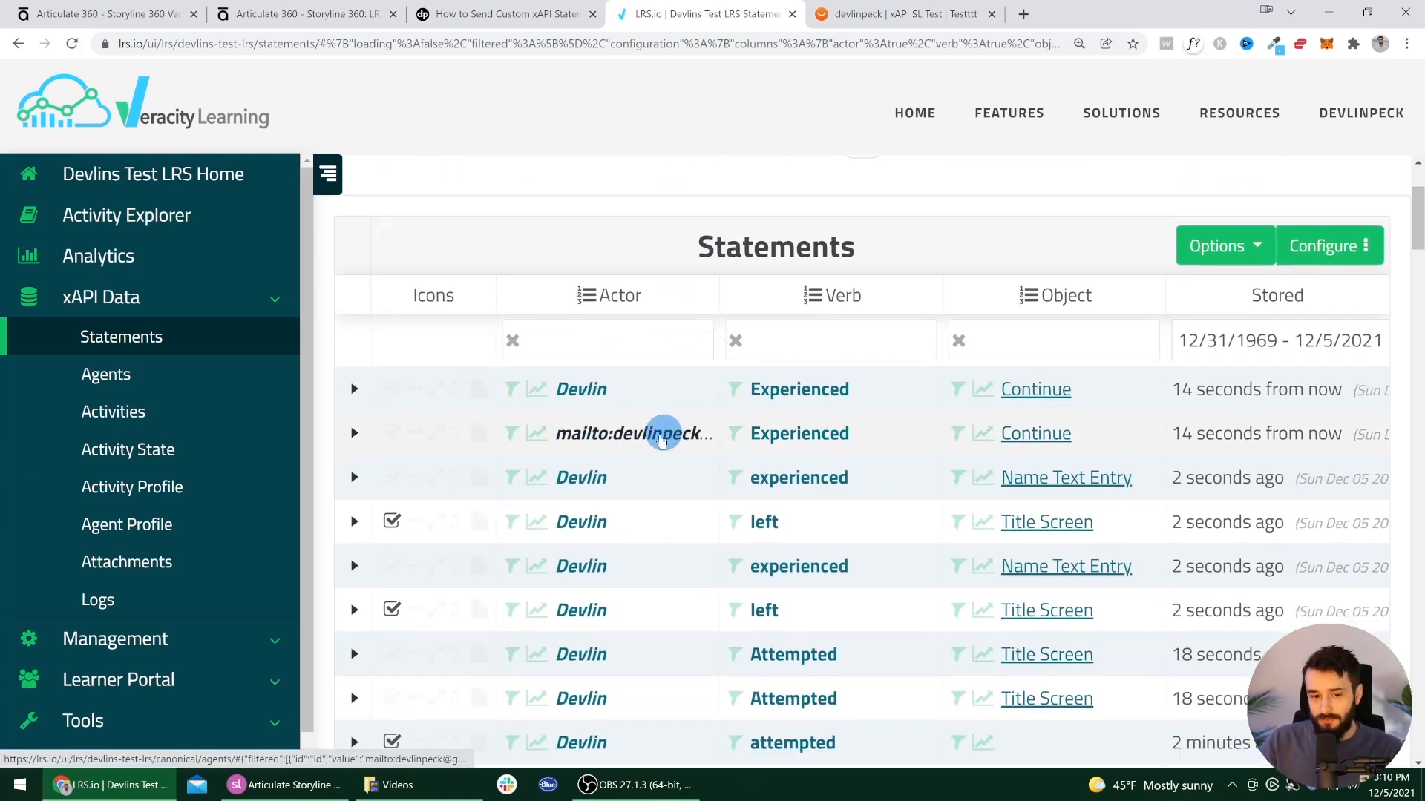
click(355, 433)
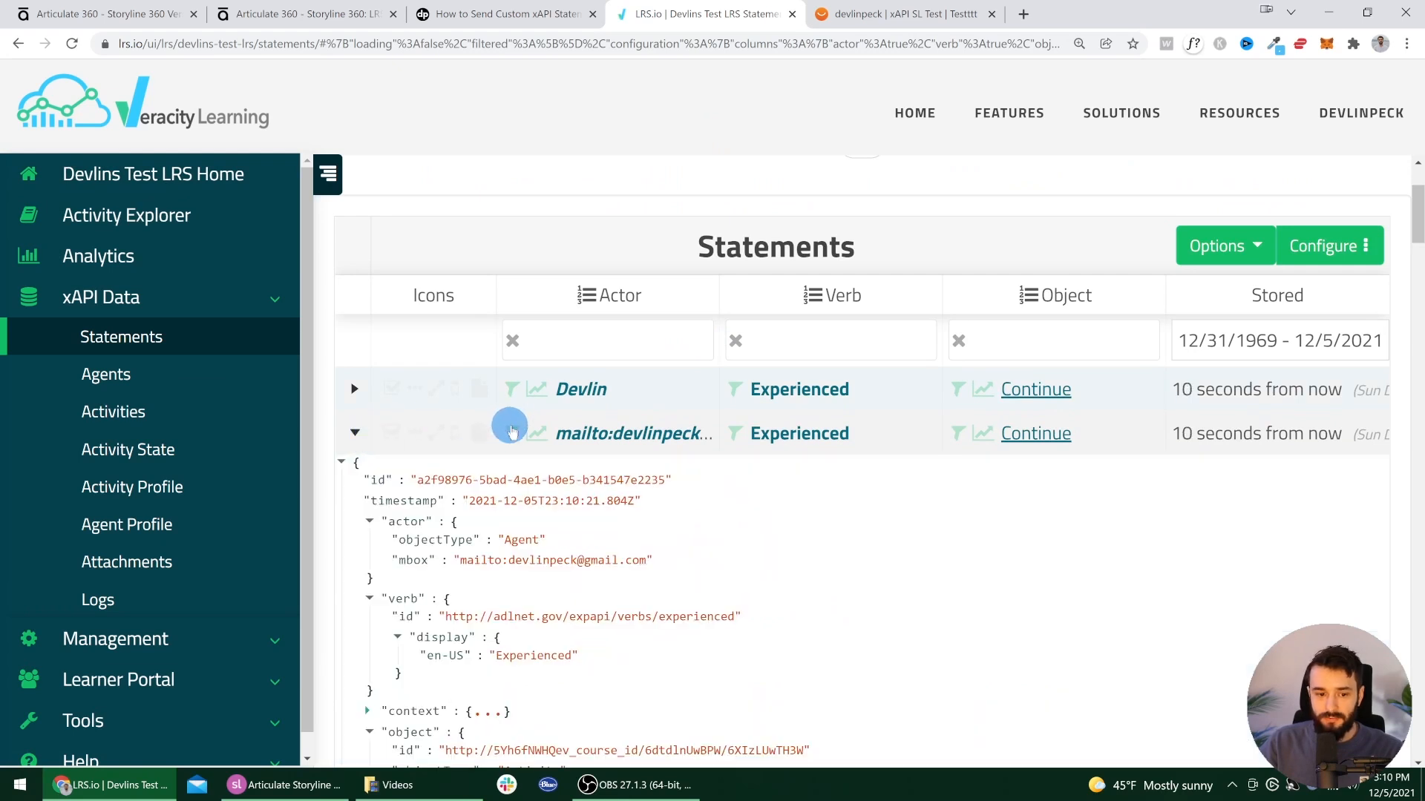
scroll(510, 445, down, 2)
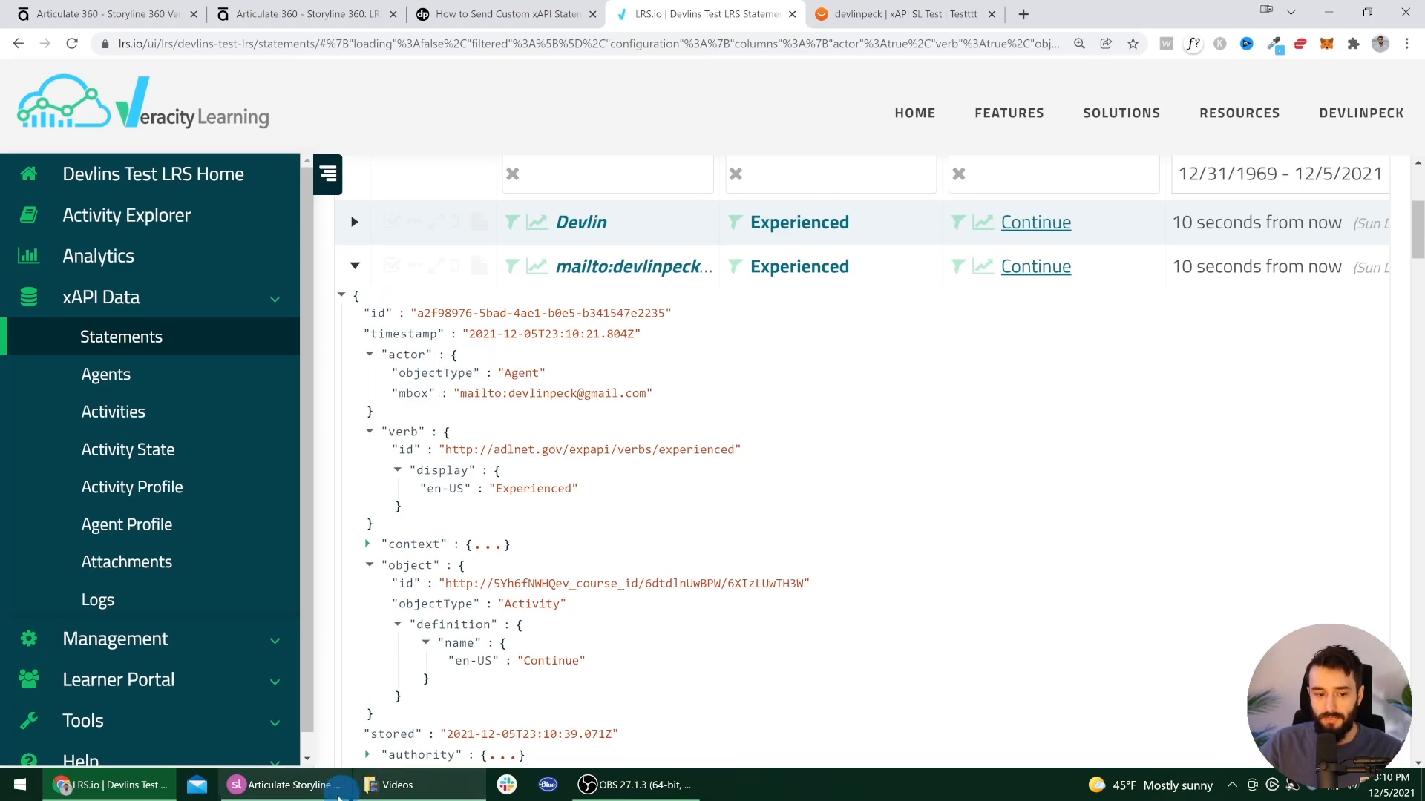
click(286, 785)
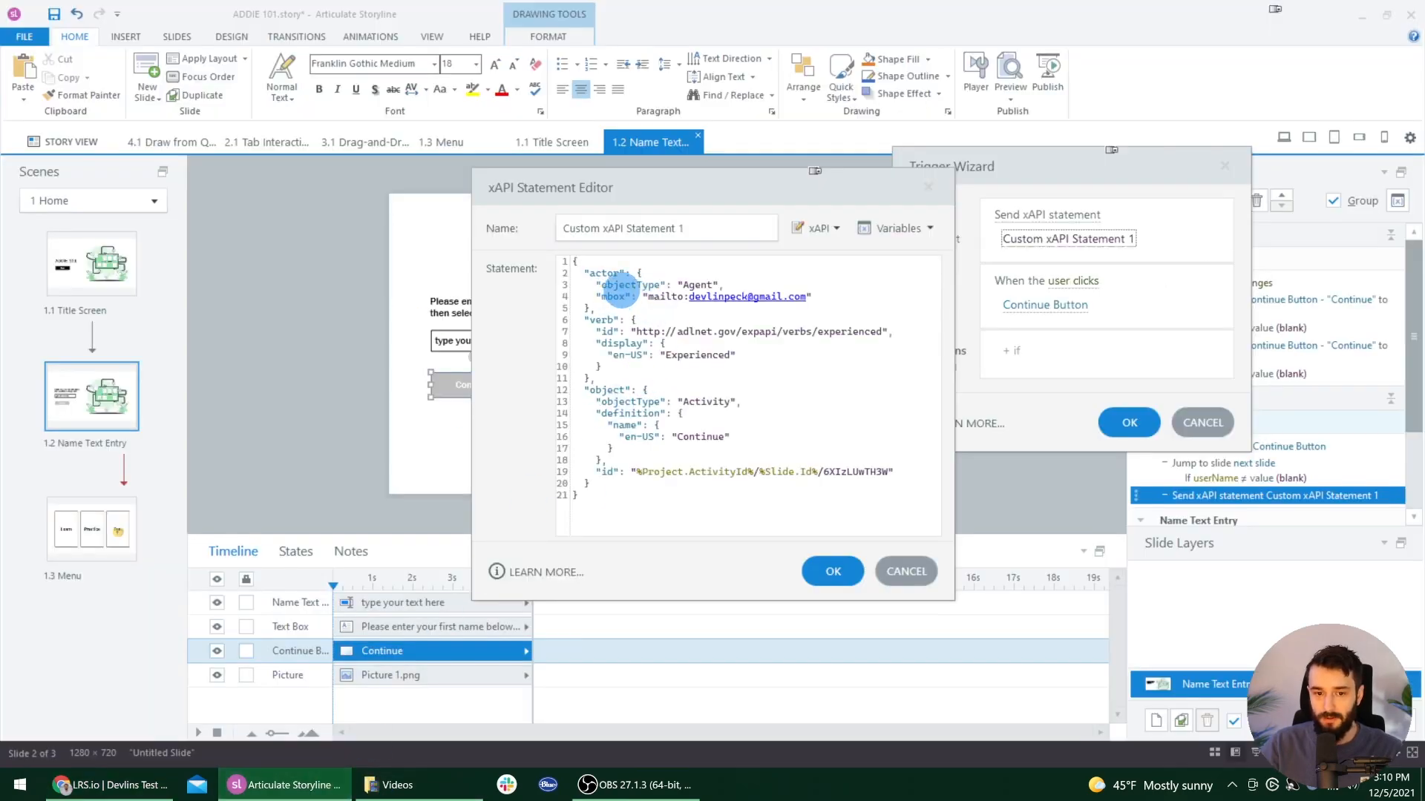
key(alt+Tab)
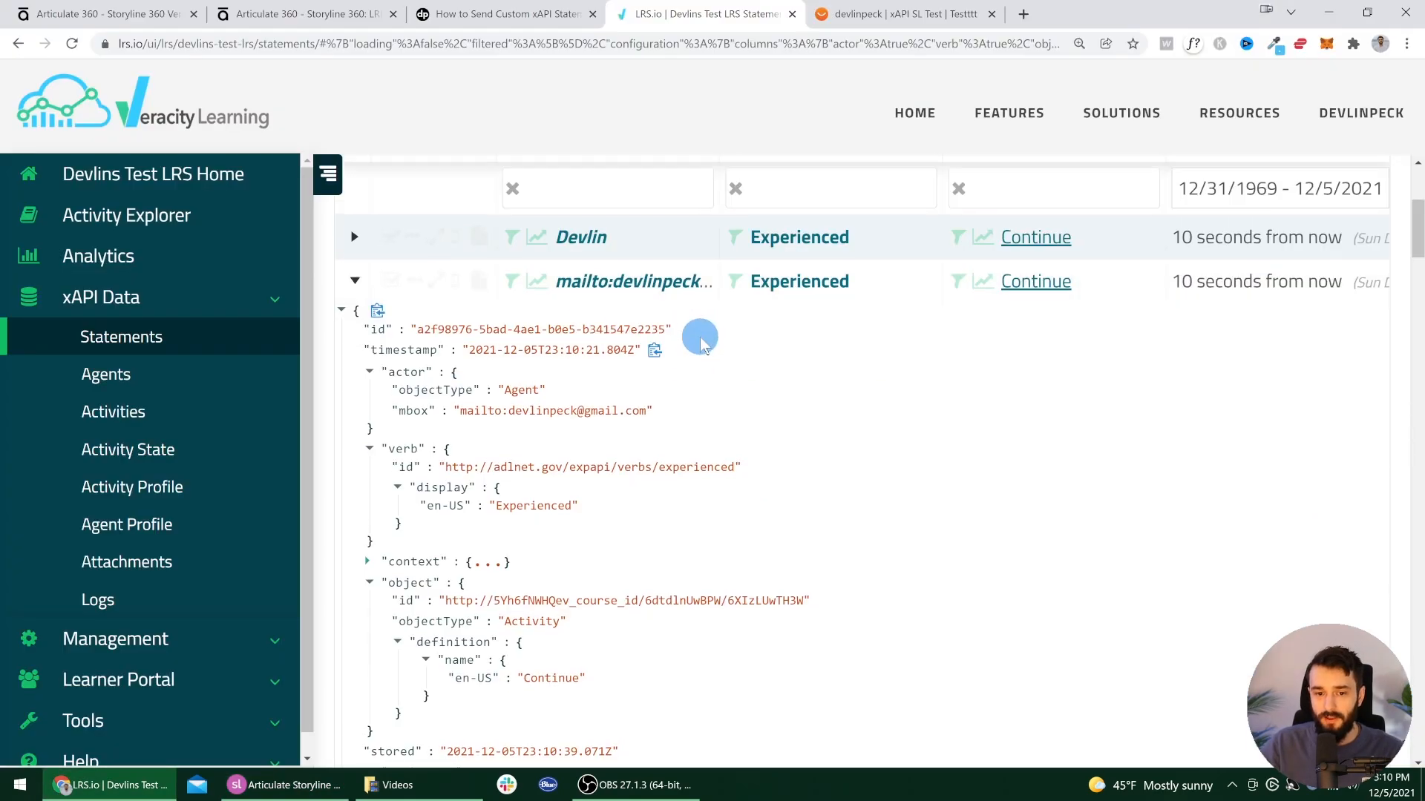
Step: Inspect the newest Continue statement's actor name against Storyline's custom statement, and collapse both expanded Continue statements in Veracity Learning
click(356, 306)
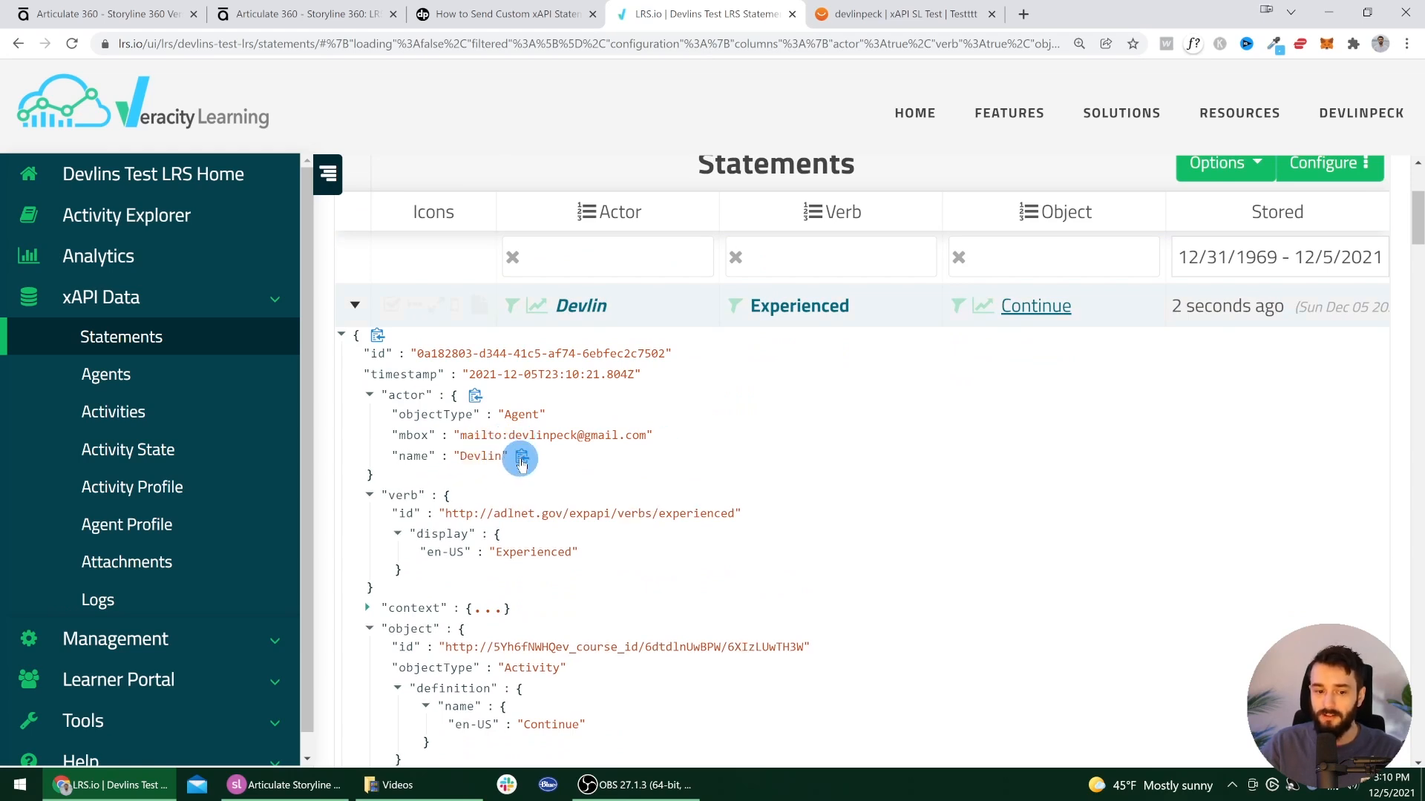
click(286, 785)
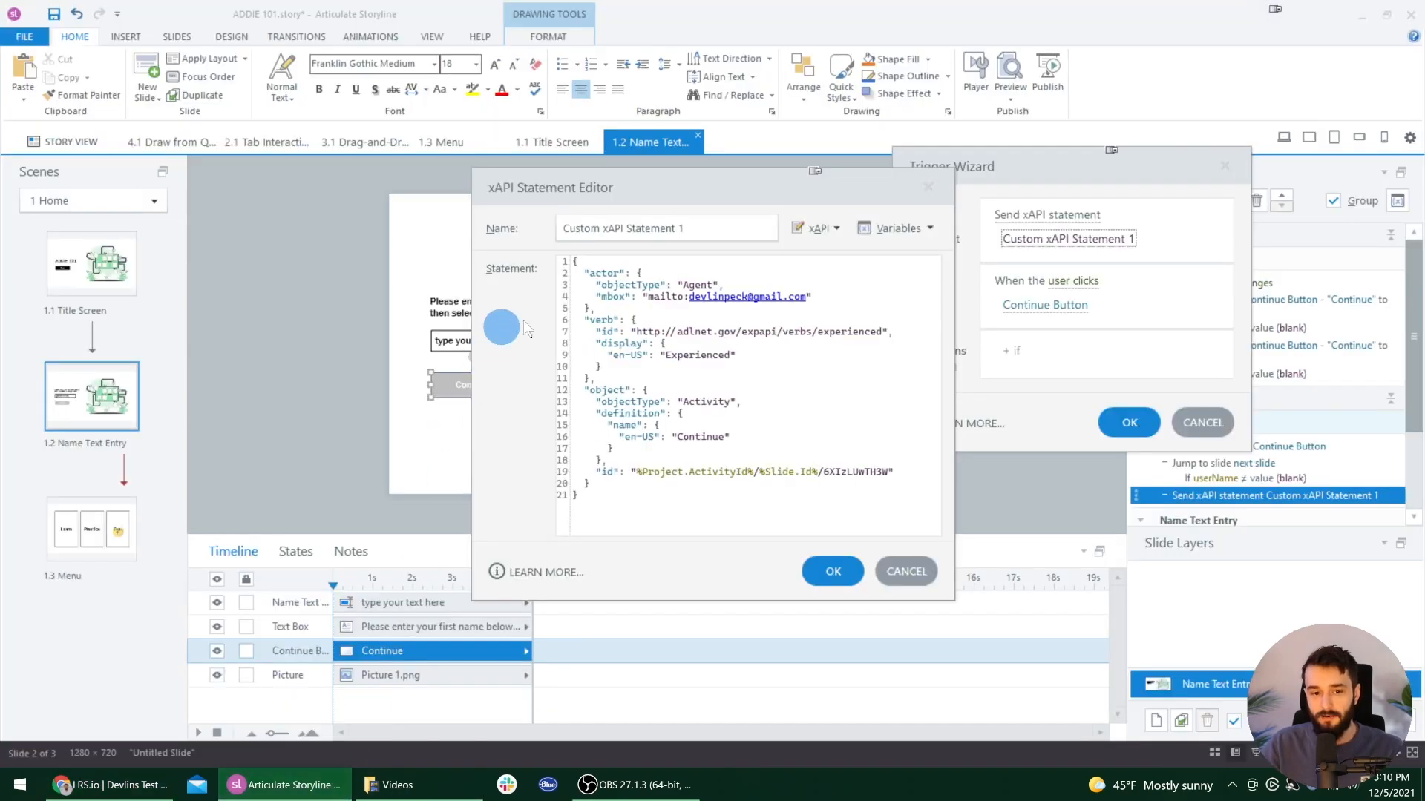
key(alt+Tab)
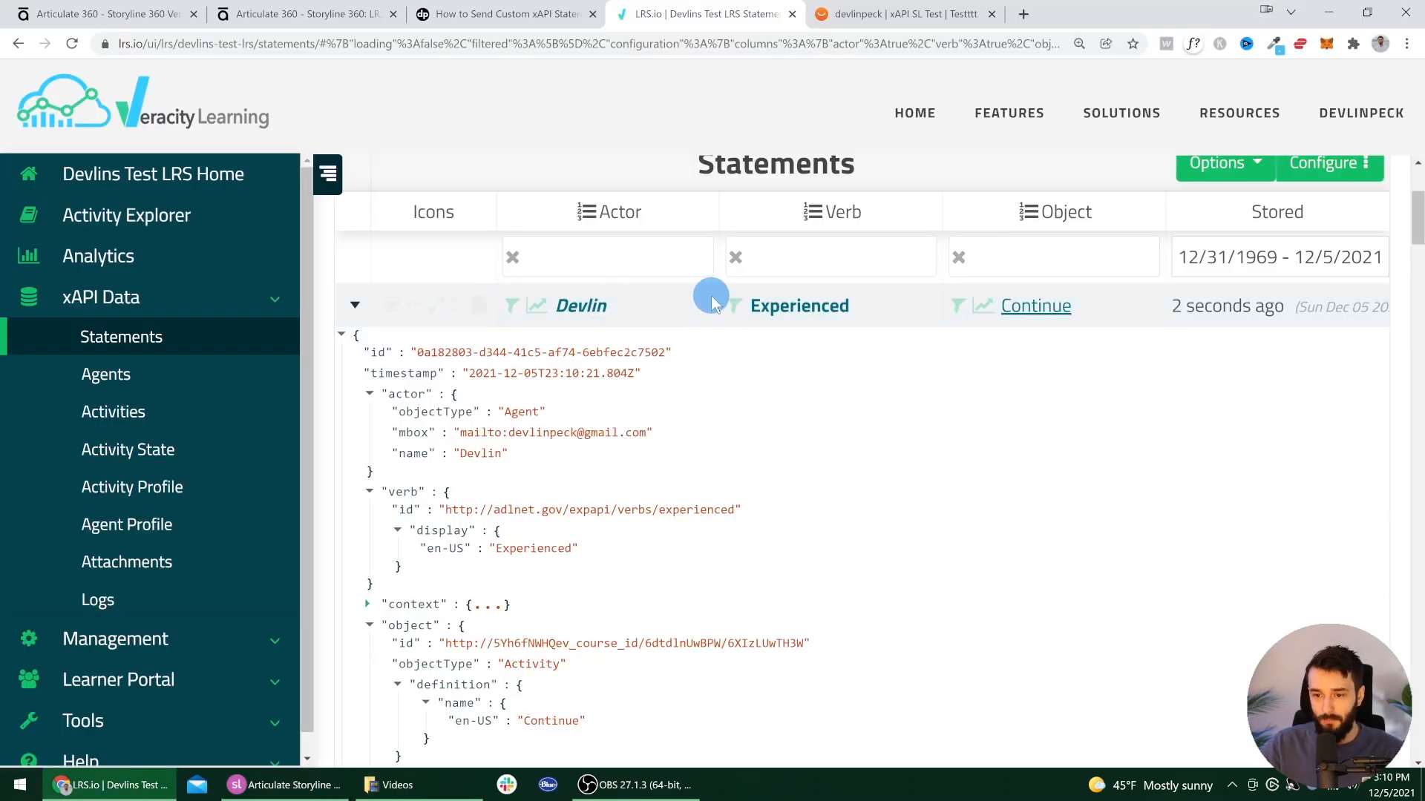
click(354, 305)
click(354, 349)
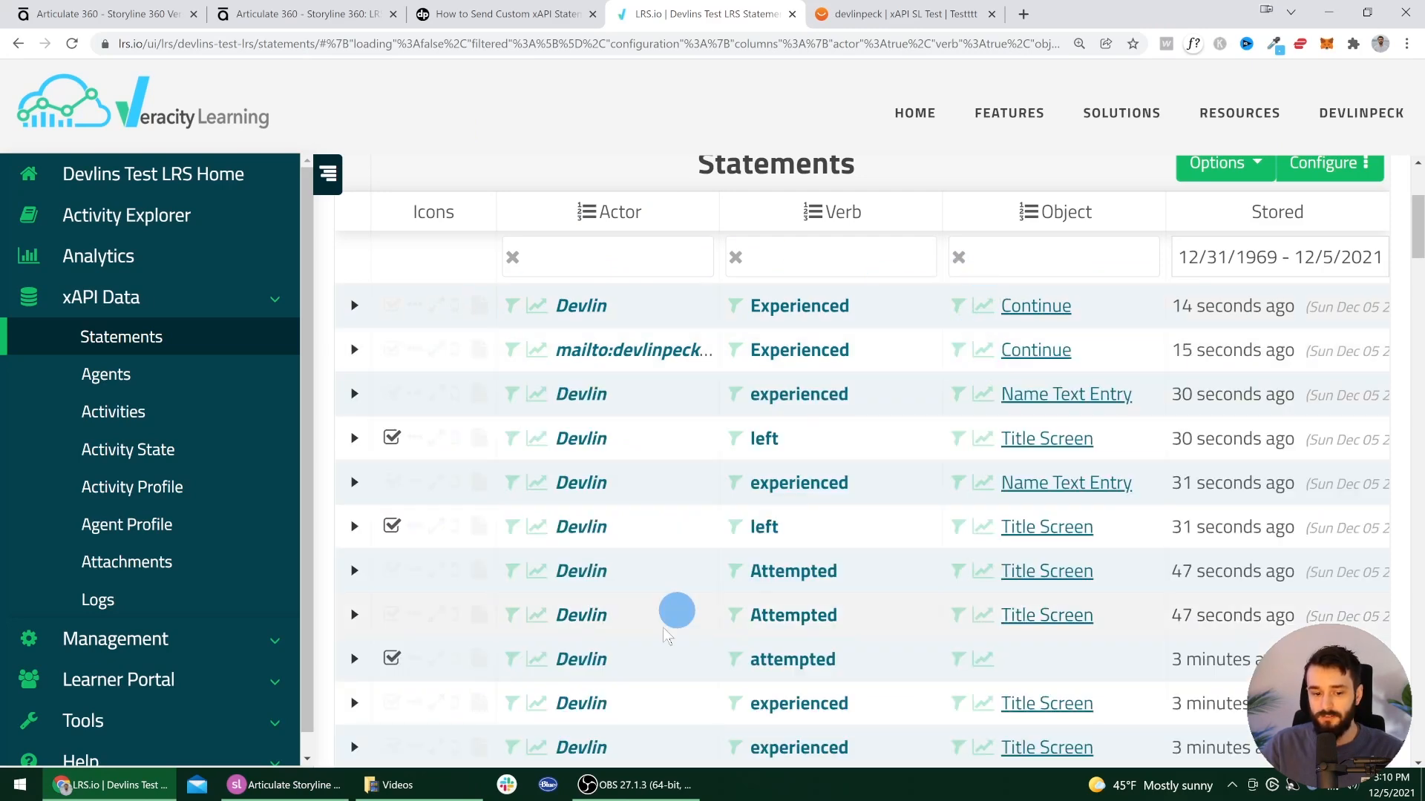
Step: Return to Storyline, close the custom statement and its trigger without changes, and open the Picture object's Send xAPI statement trigger
key(alt+Tab)
click(913, 572)
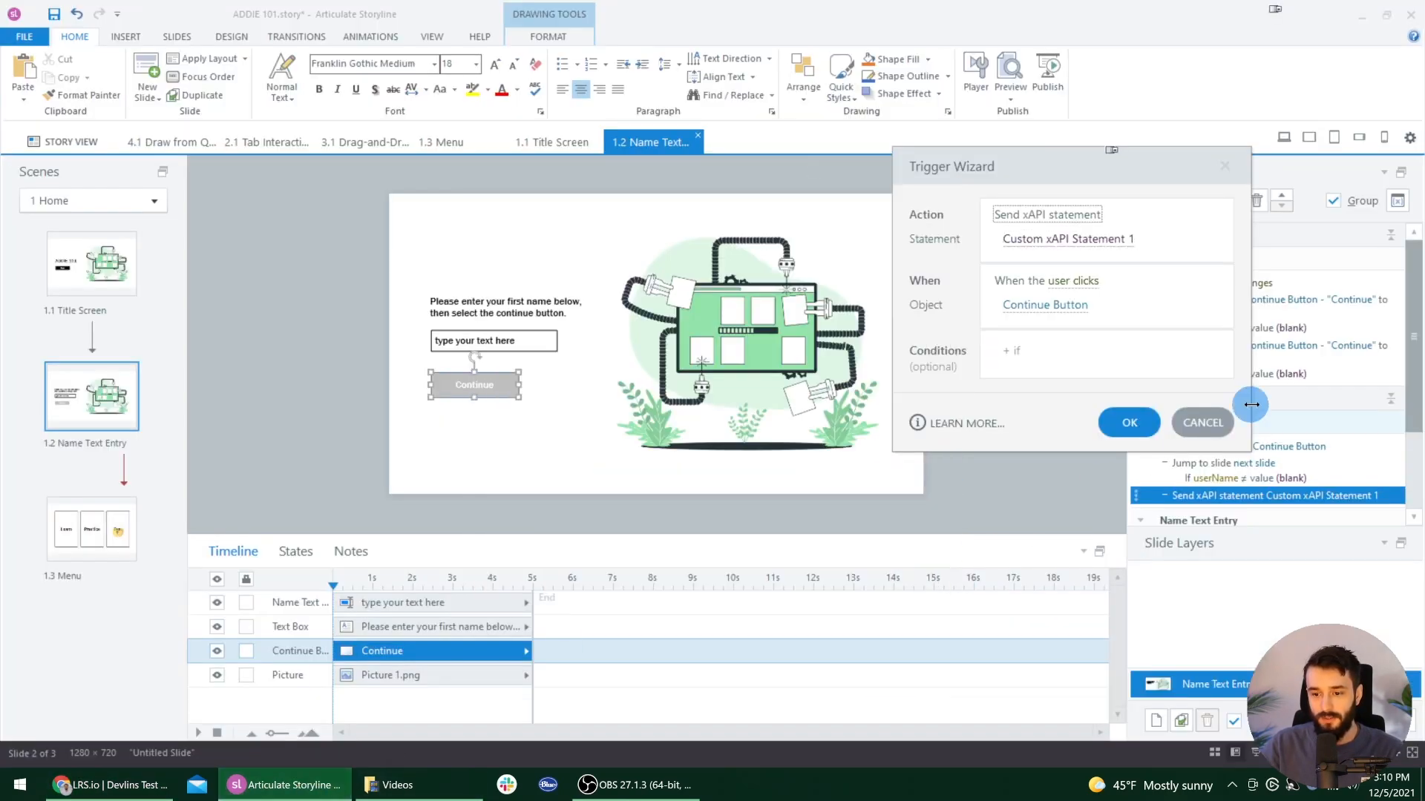
click(1202, 422)
click(1251, 479)
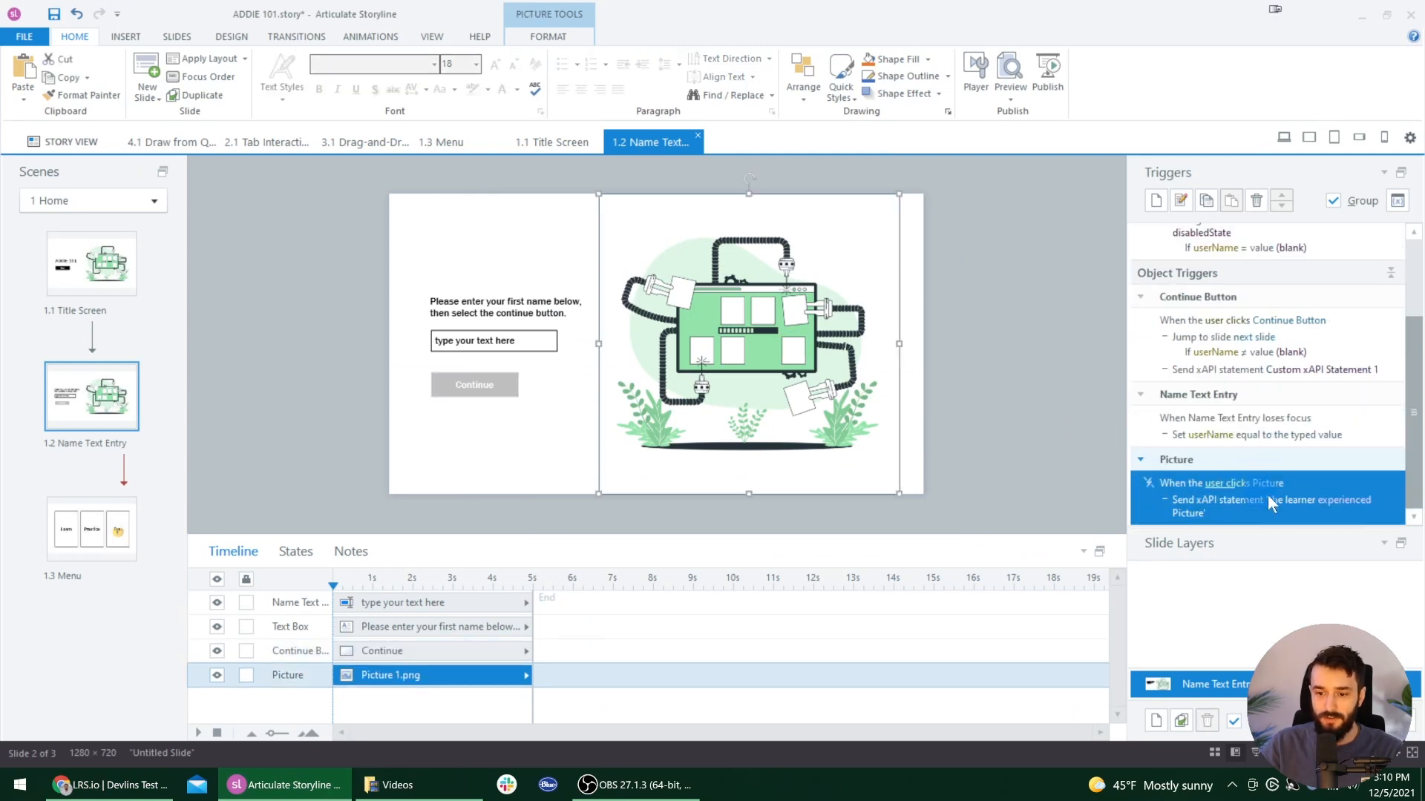
double_click(1309, 472)
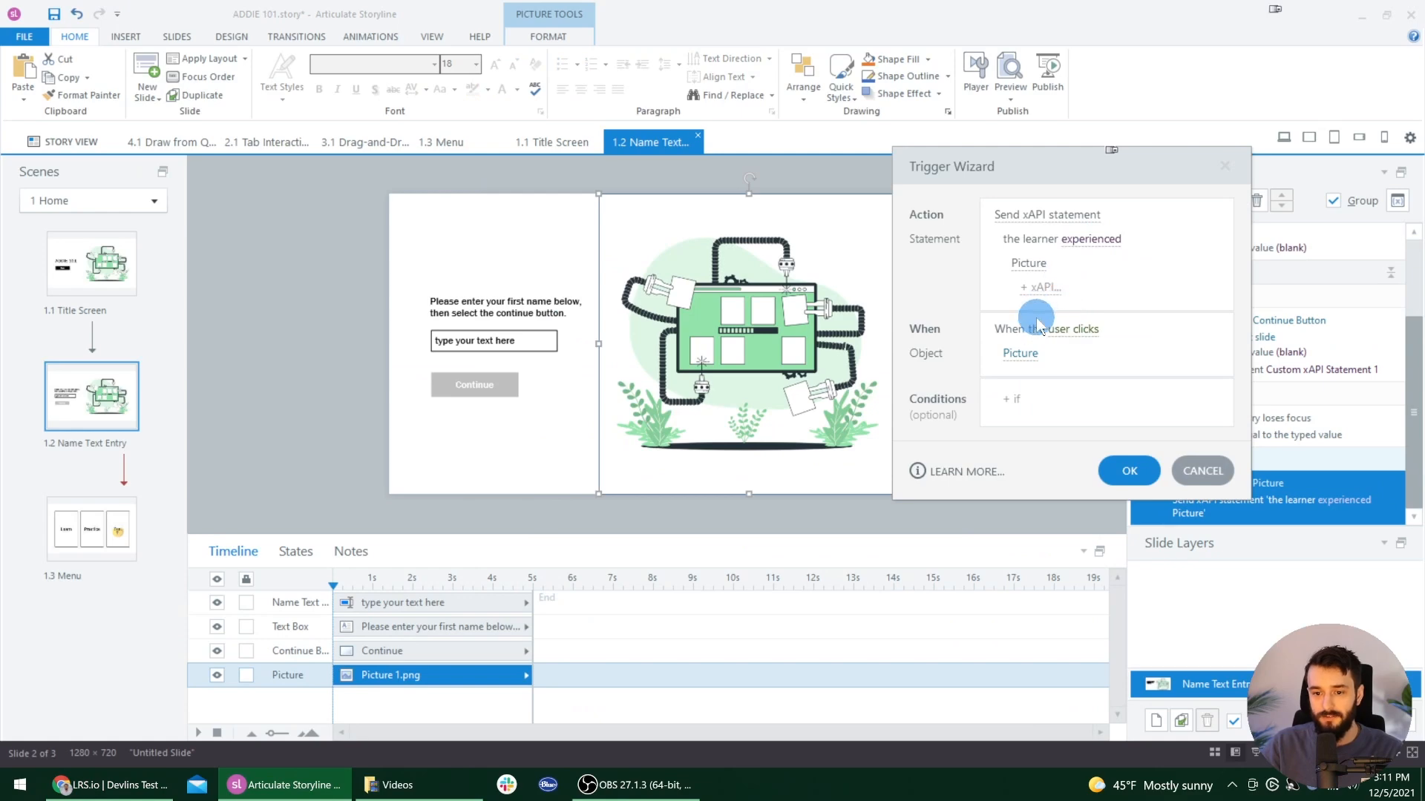
Step: Test the picture in the TalentLMS course and refresh the statements in Veracity Learning to check the Picture 1.png entries
click(141, 785)
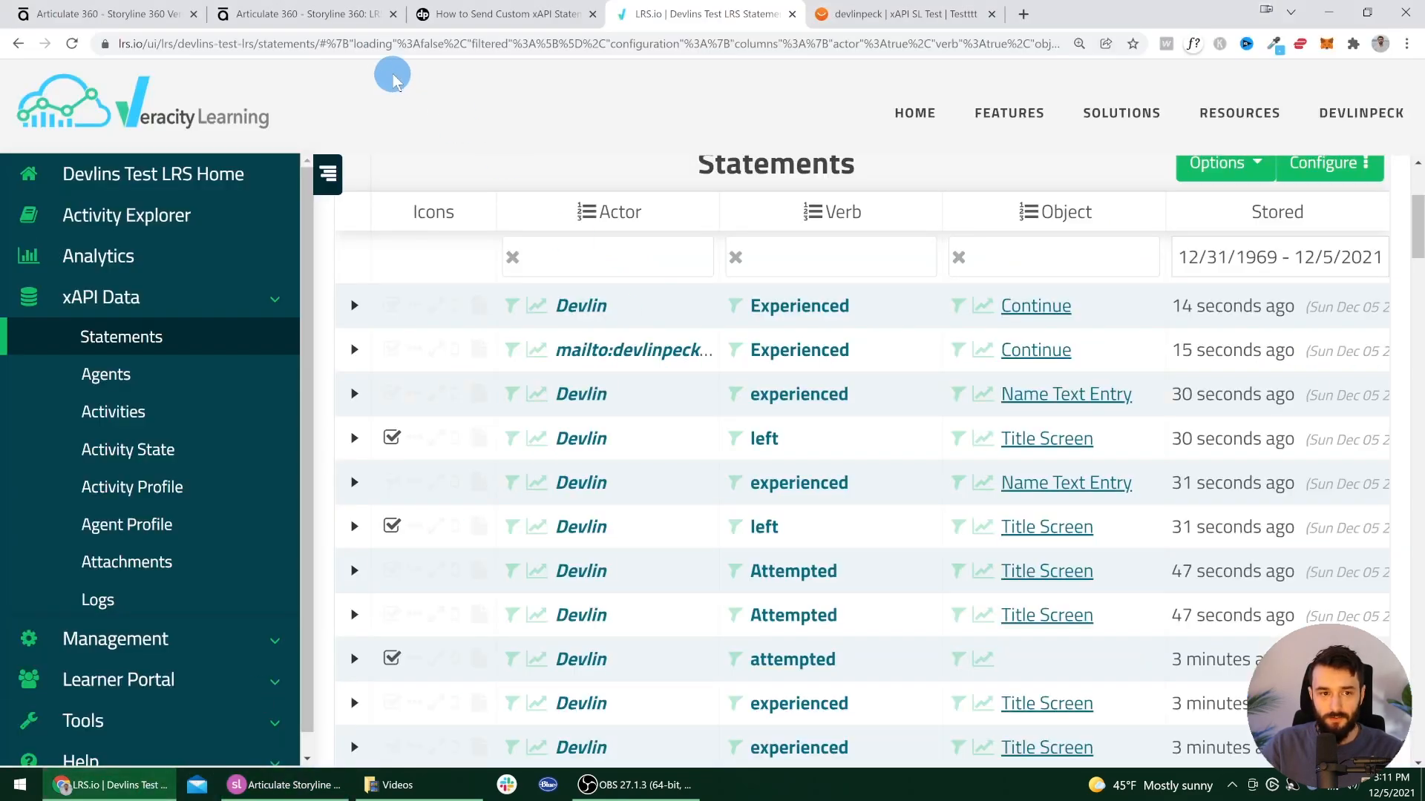
click(898, 13)
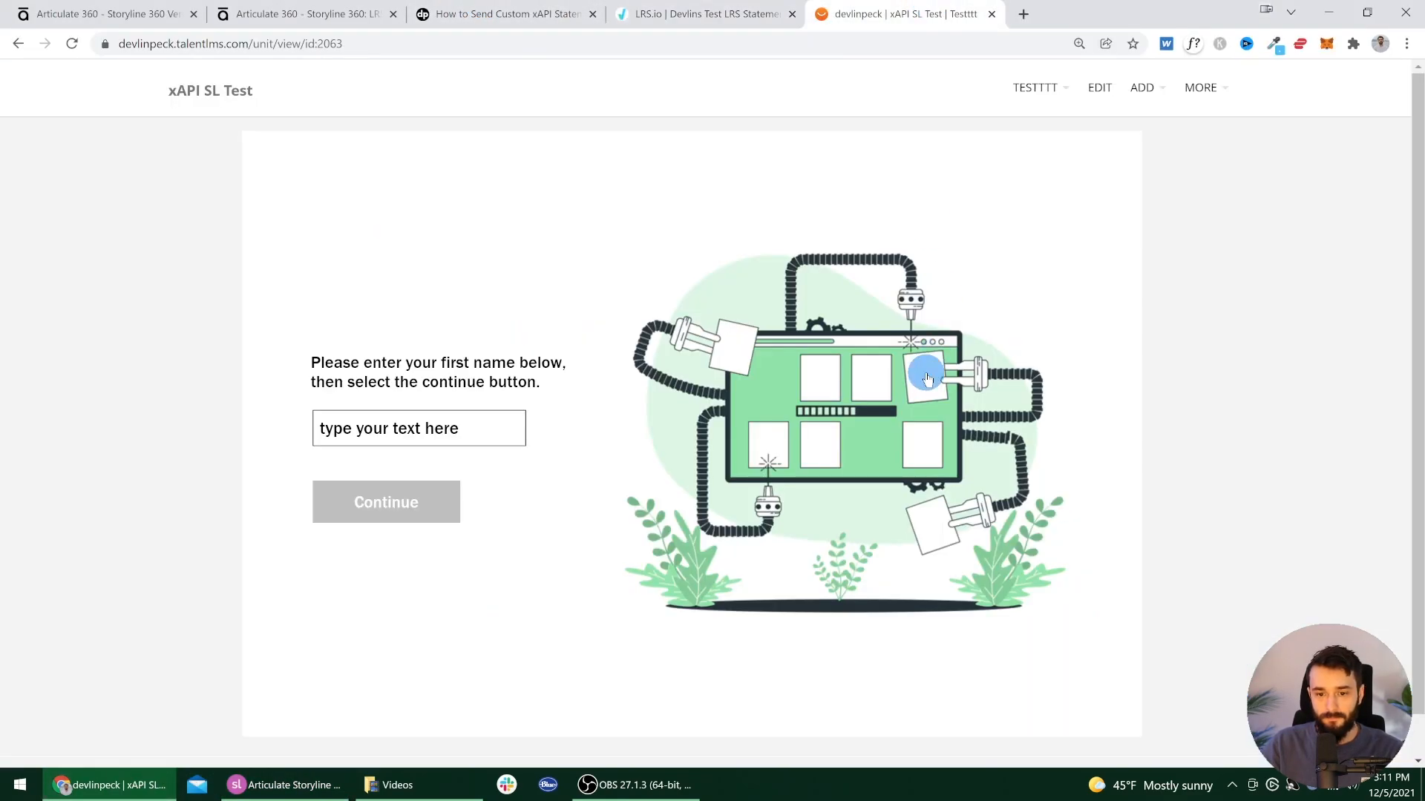
click(716, 13)
key(F5)
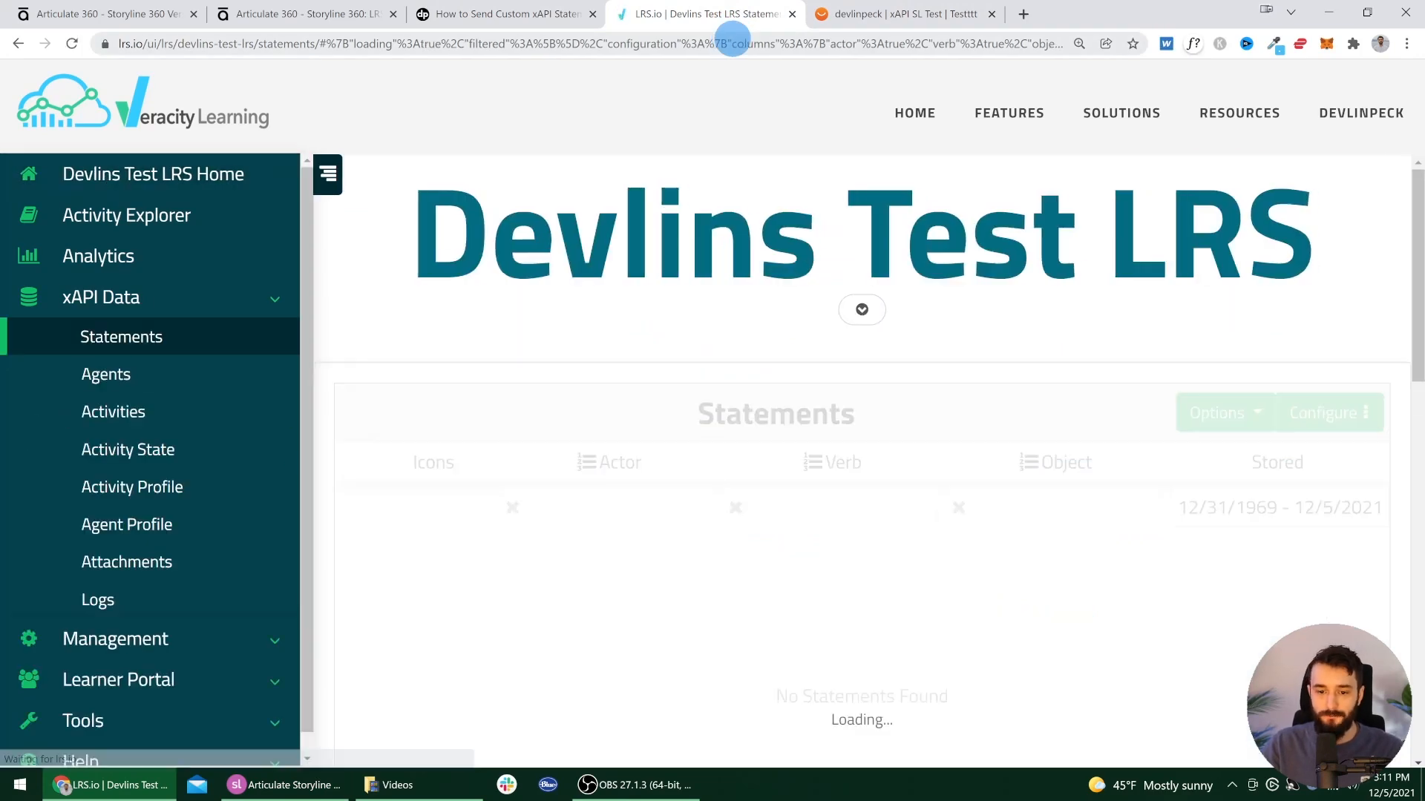
scroll(887, 386, down, 1)
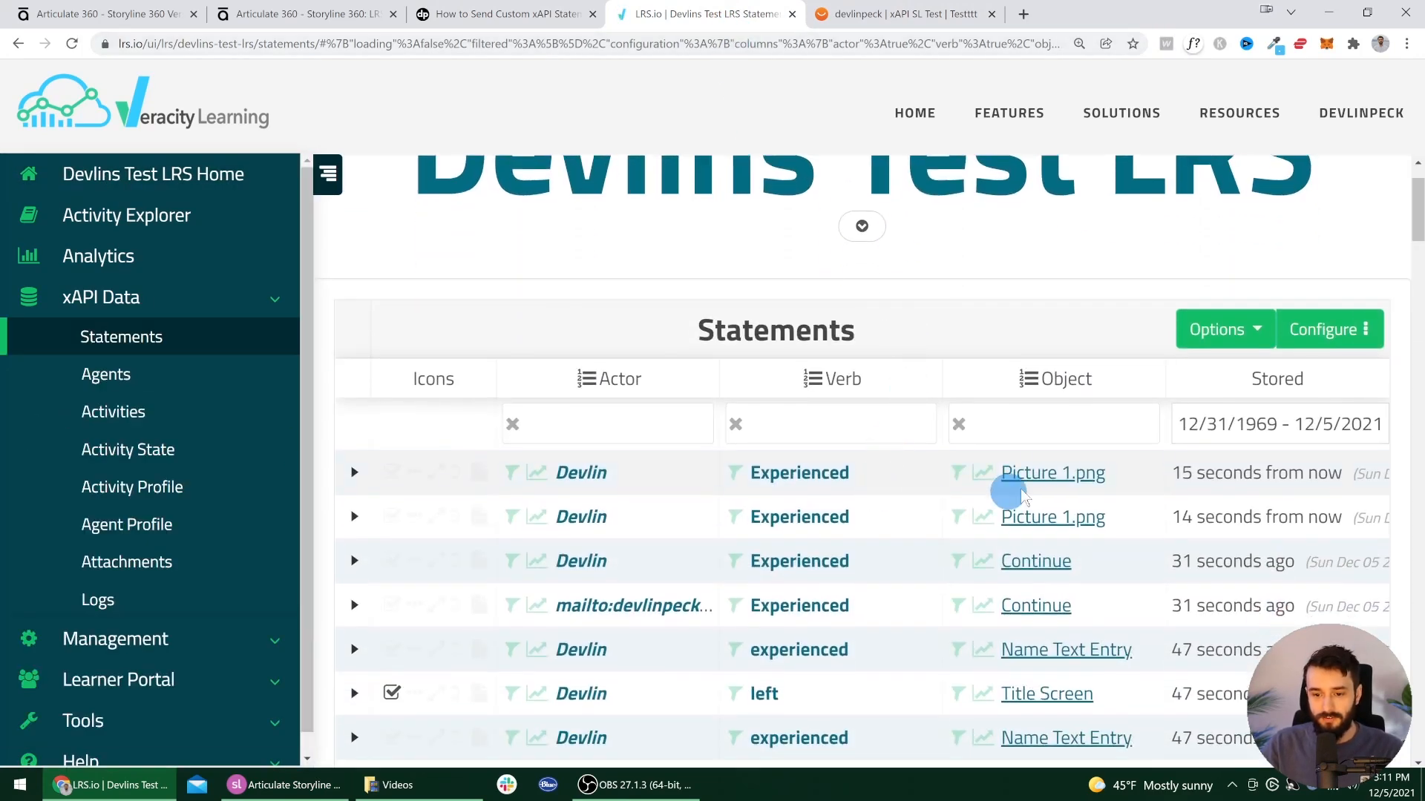